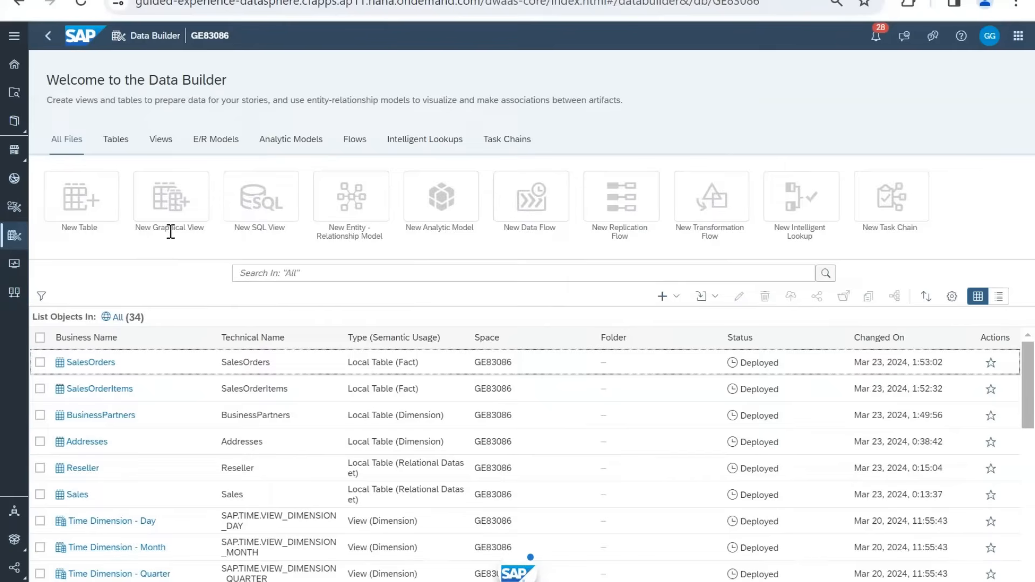
Step: Create a new graphical view and browse its source connections, expanding BW_ONPREM before returning to the repository objects
click(168, 220)
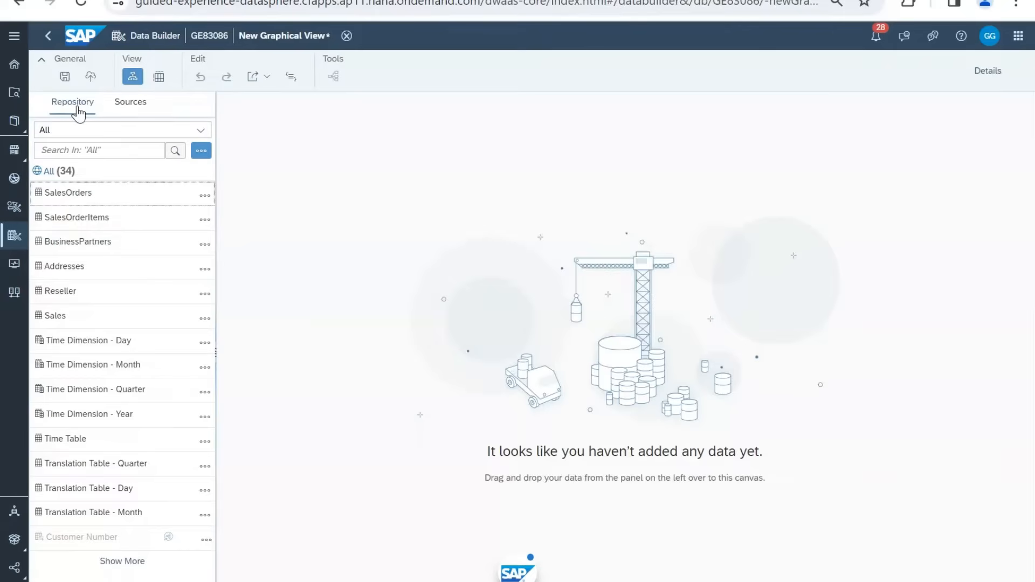
click(134, 108)
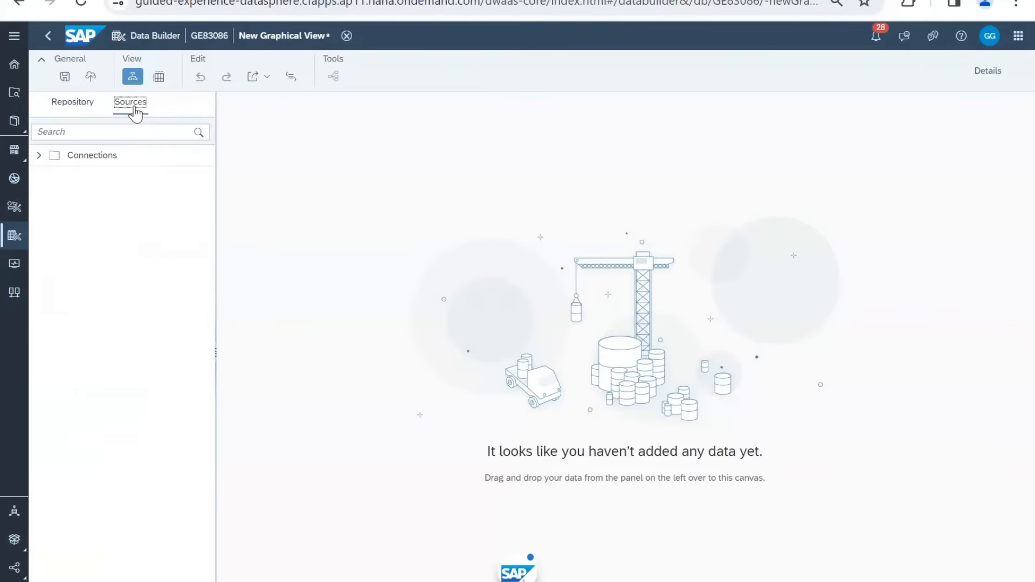
click(39, 156)
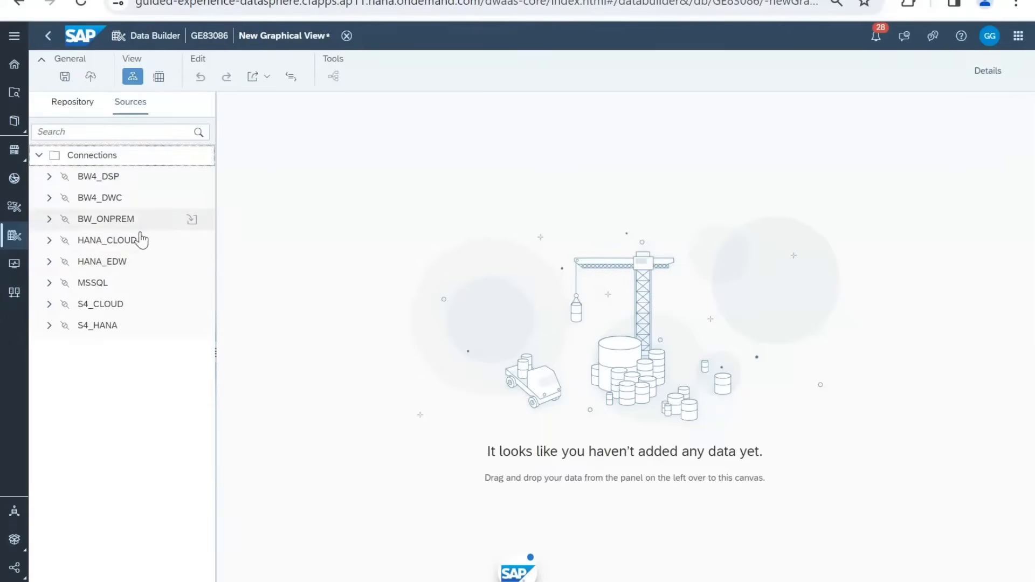
click(48, 218)
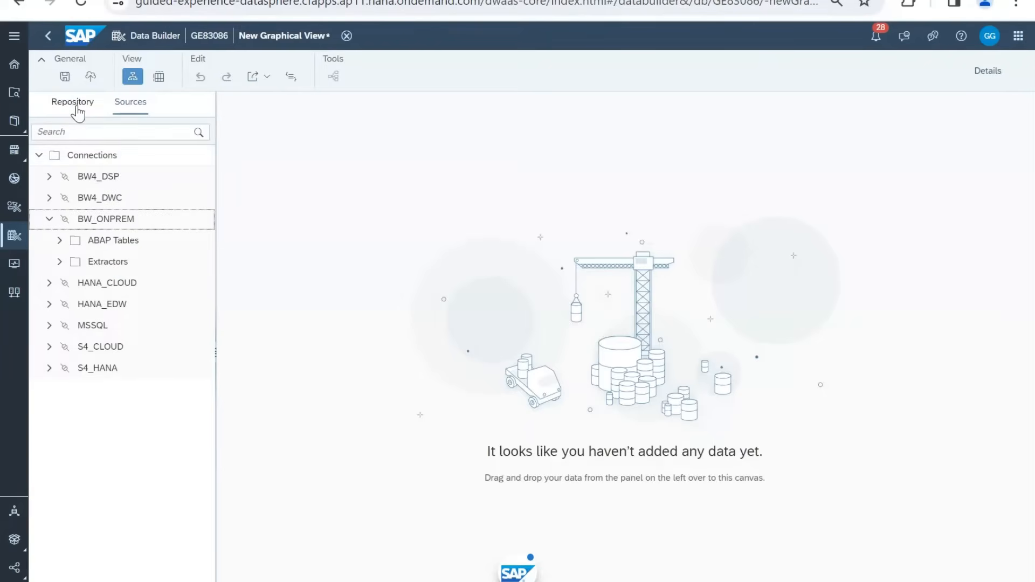
click(77, 108)
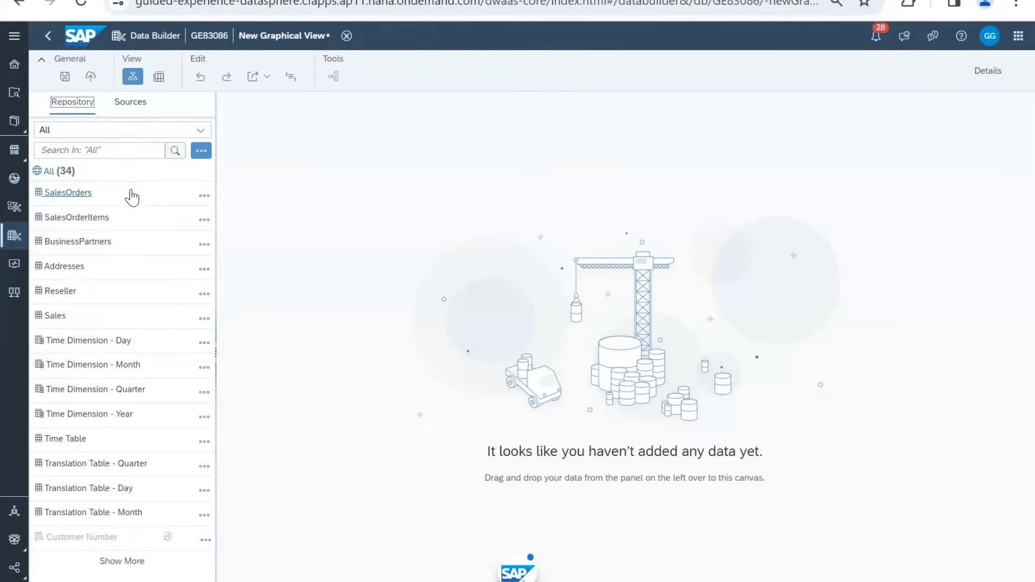
Step: Add the SalesOrders table to the canvas and join the SalesOrderItems table to it
drag(132, 199, 400, 218)
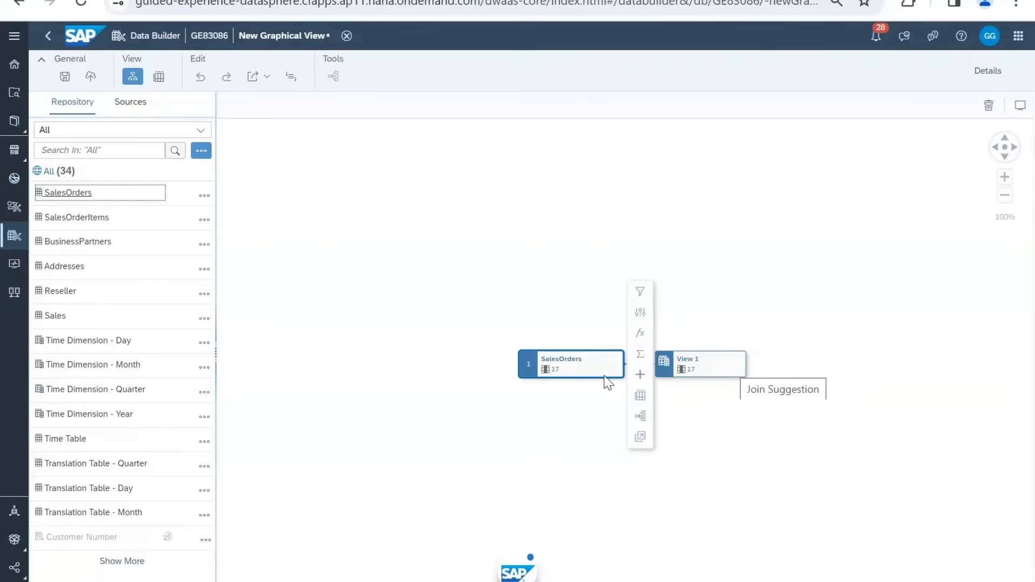
click(586, 360)
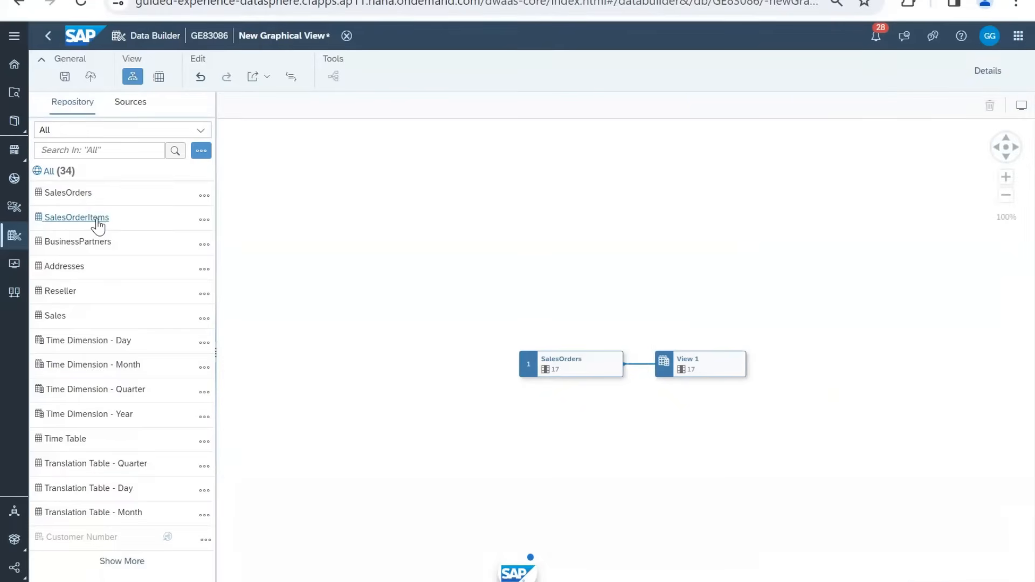
drag(93, 221, 562, 362)
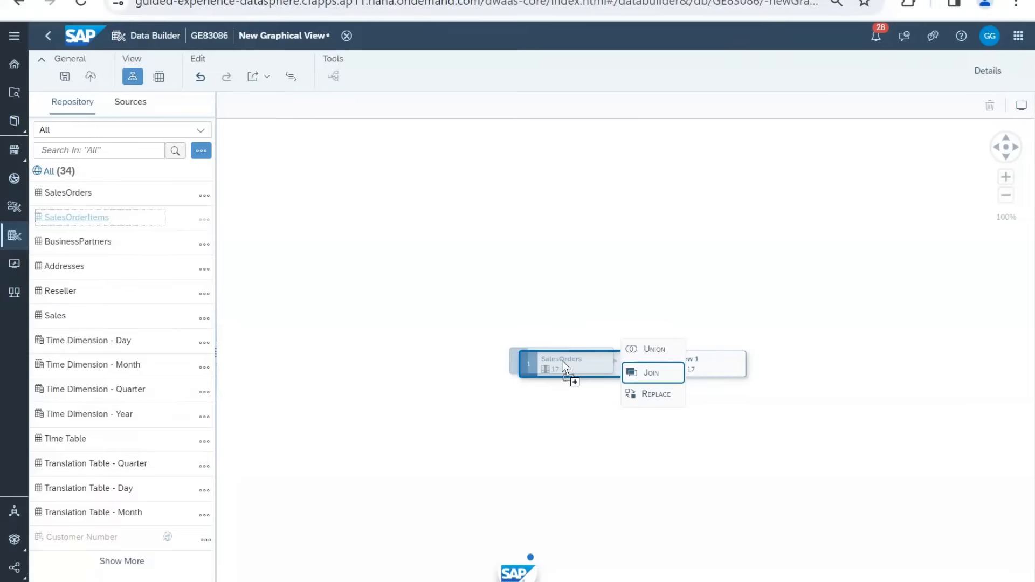
drag(562, 362, 562, 361)
click(651, 376)
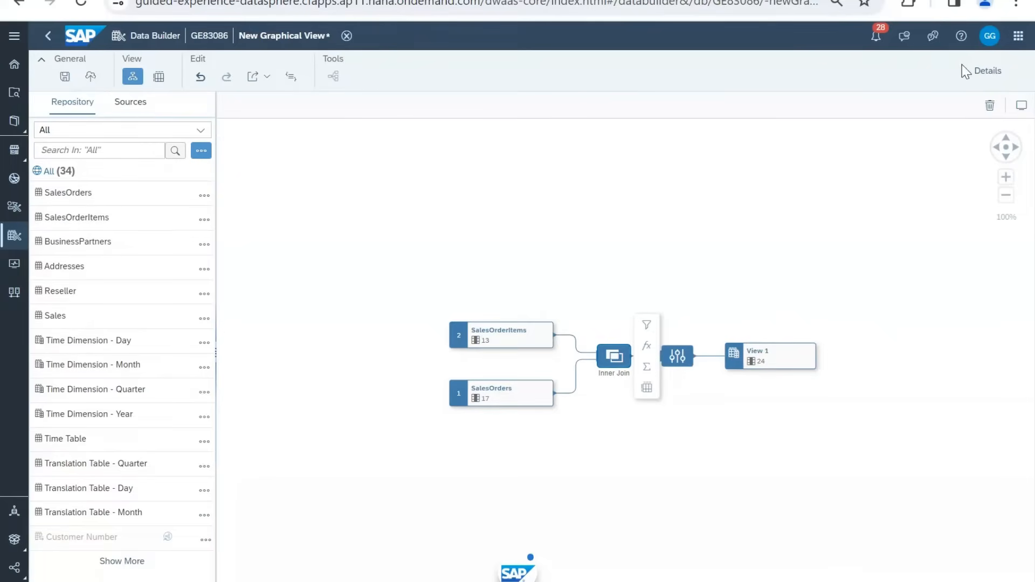
Step: Set the join's cardinality to Exactly One (1) for SalesOrders and Many (*) for SalesOrderItems, keeping the Inner join type
click(987, 72)
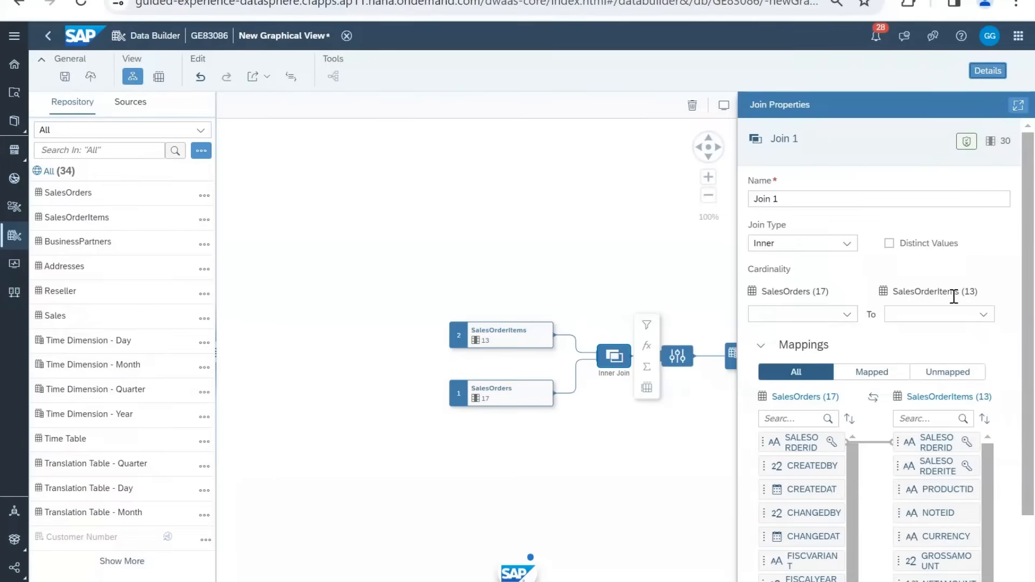
click(847, 315)
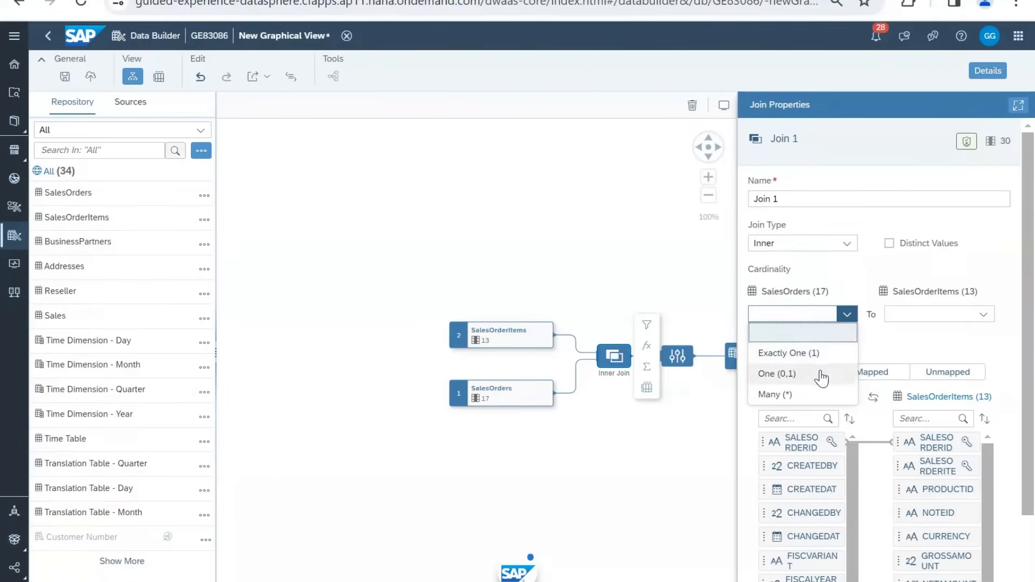
click(788, 353)
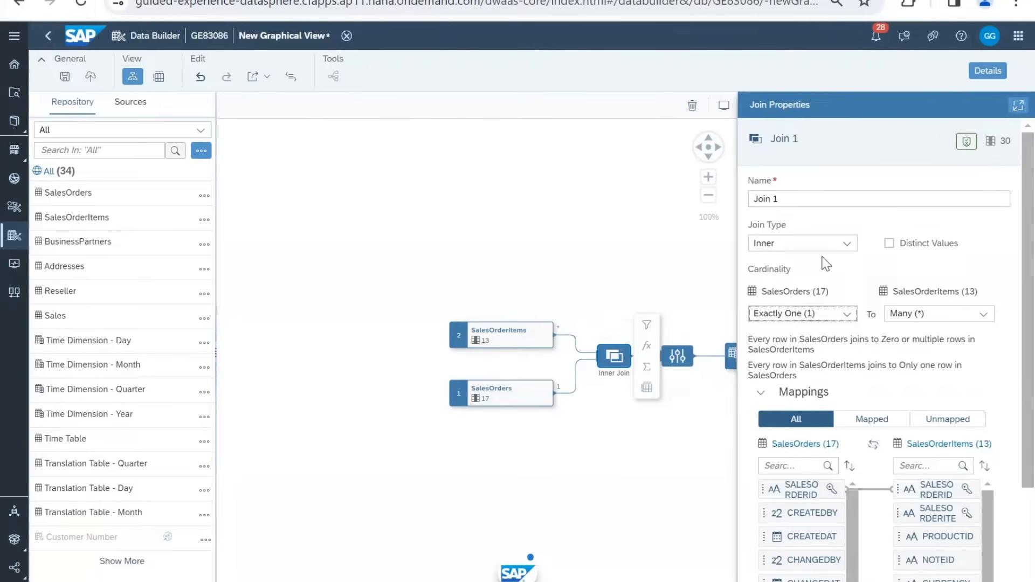
click(847, 245)
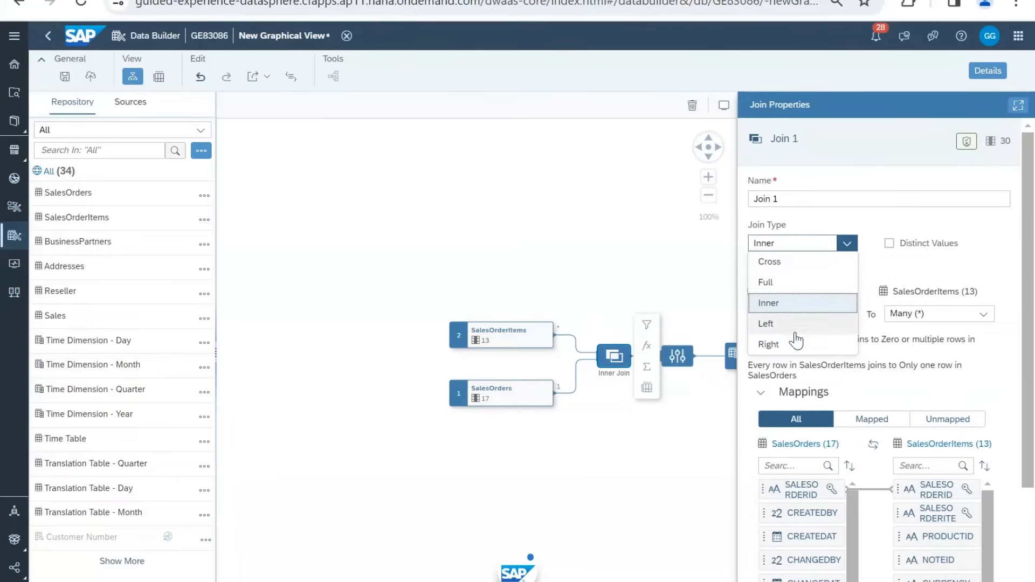
click(847, 243)
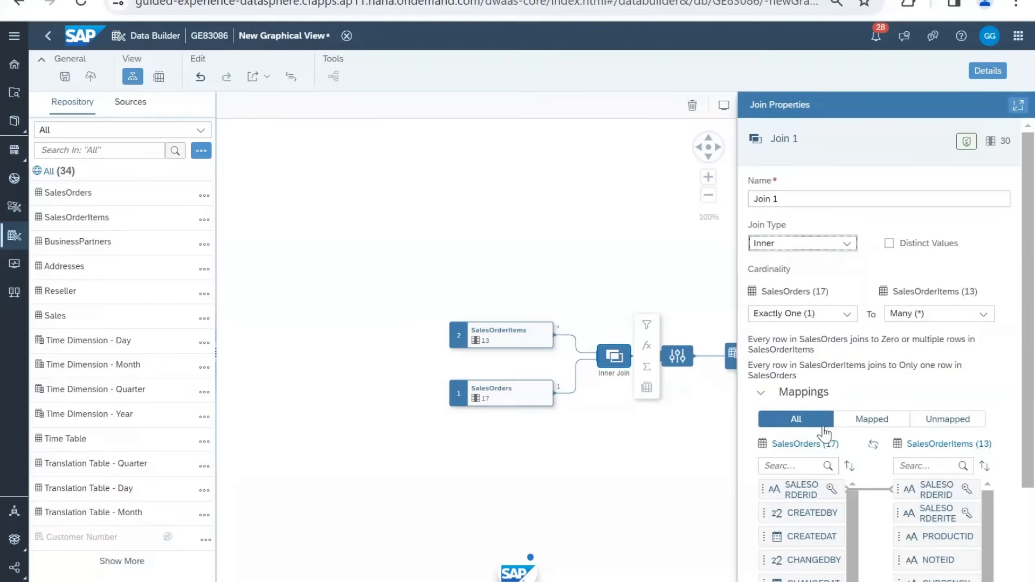
Step: Examine the join's mapped and unmapped columns and the SALESORDERID mapping in the enlarged join properties
click(1019, 106)
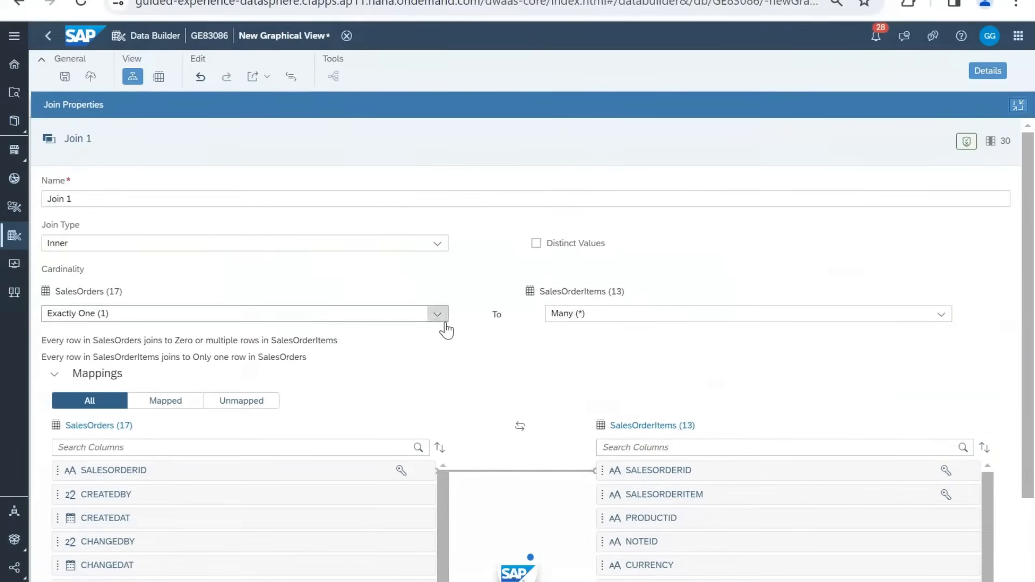
click(186, 406)
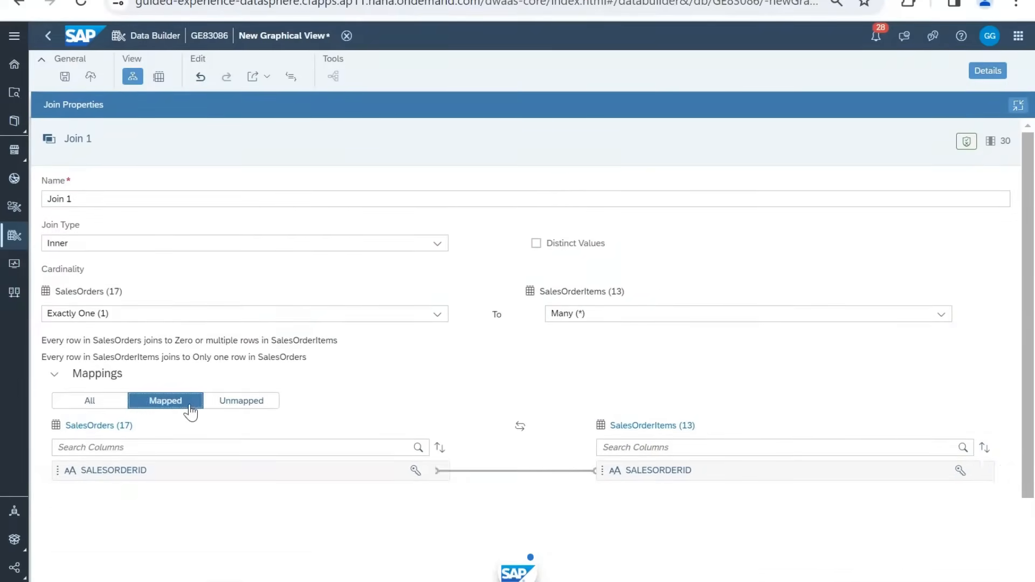
click(256, 411)
click(94, 407)
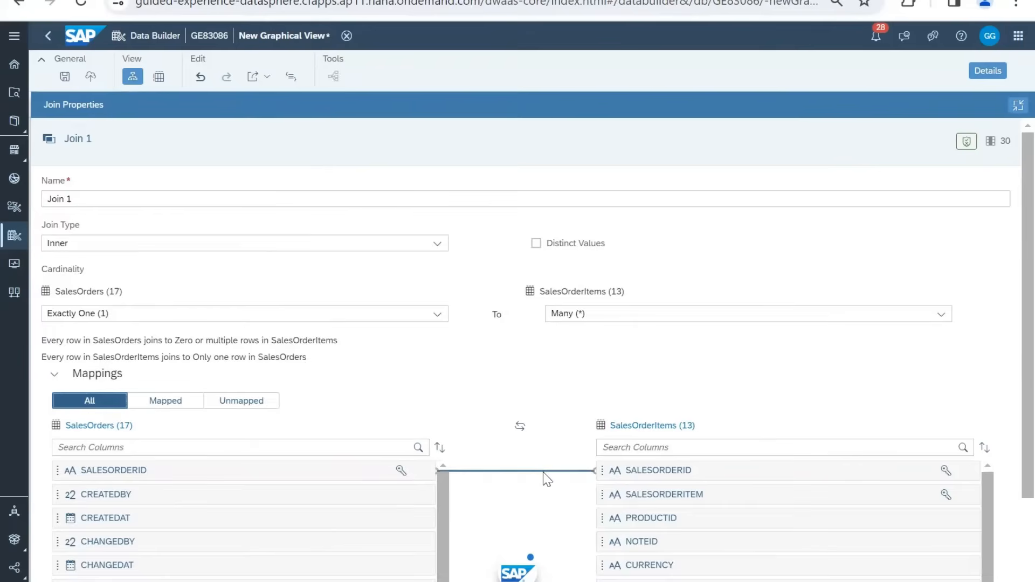
click(544, 472)
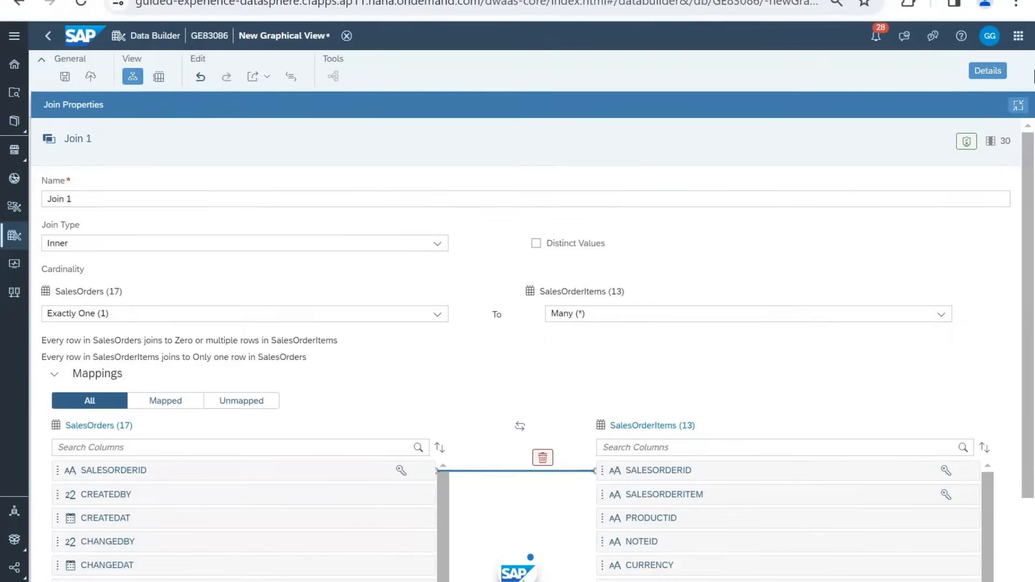
click(1019, 106)
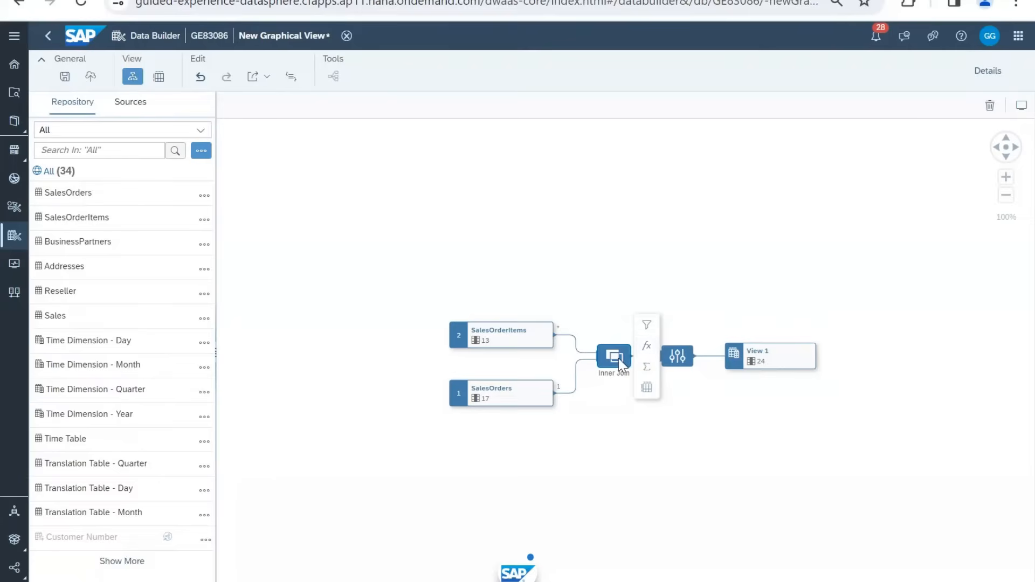
Step: Exclude the ITEMATPSTATUS column from the projection that follows the join
click(681, 358)
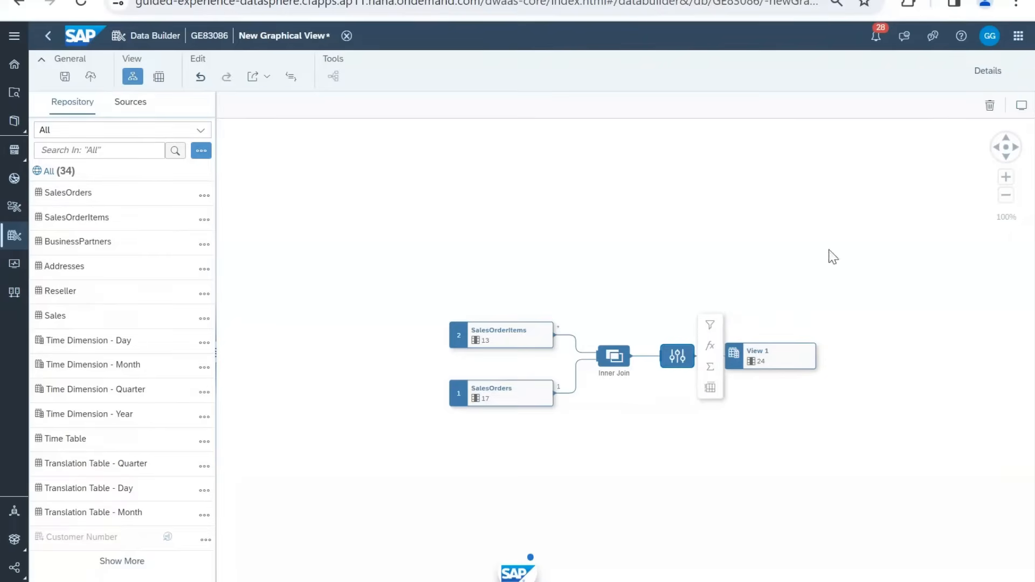
click(988, 71)
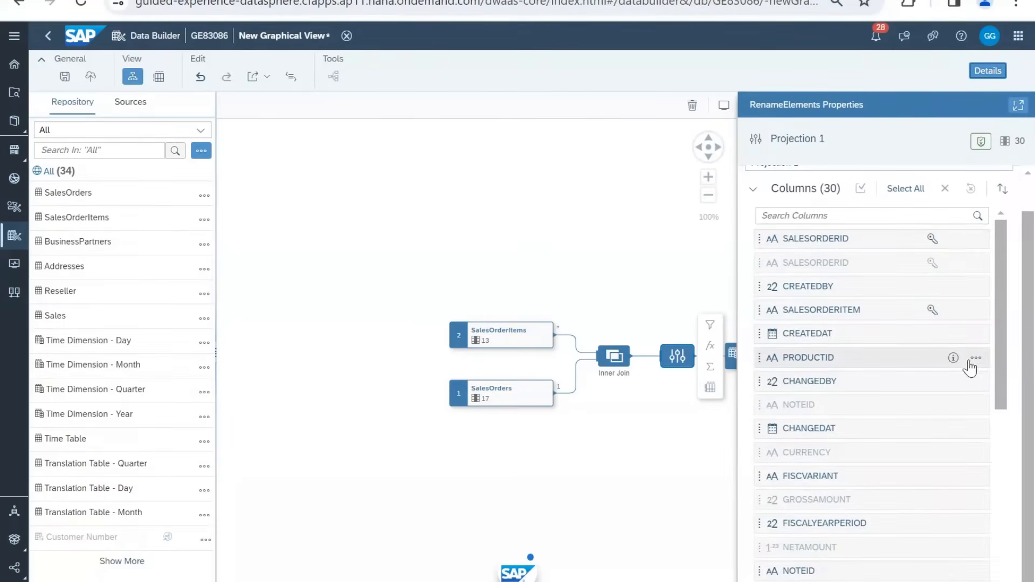
click(976, 359)
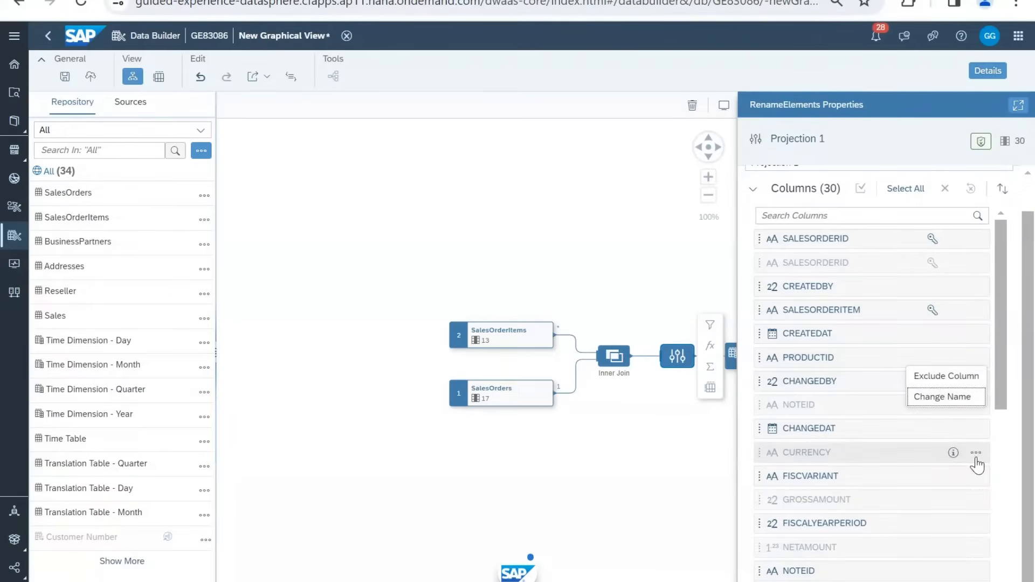
scroll(975, 458, down, 1)
scroll(975, 455, down, 3)
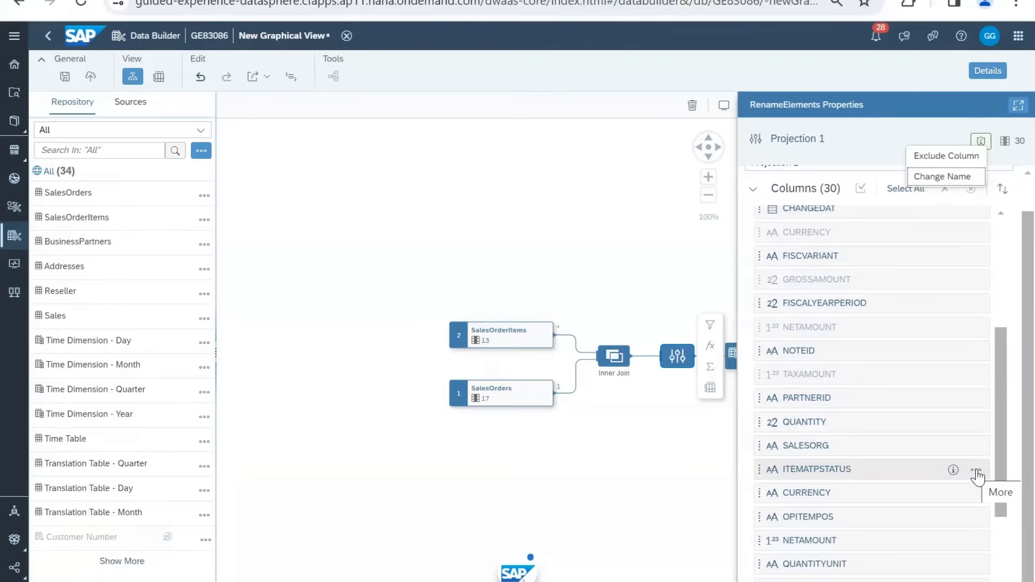
click(977, 470)
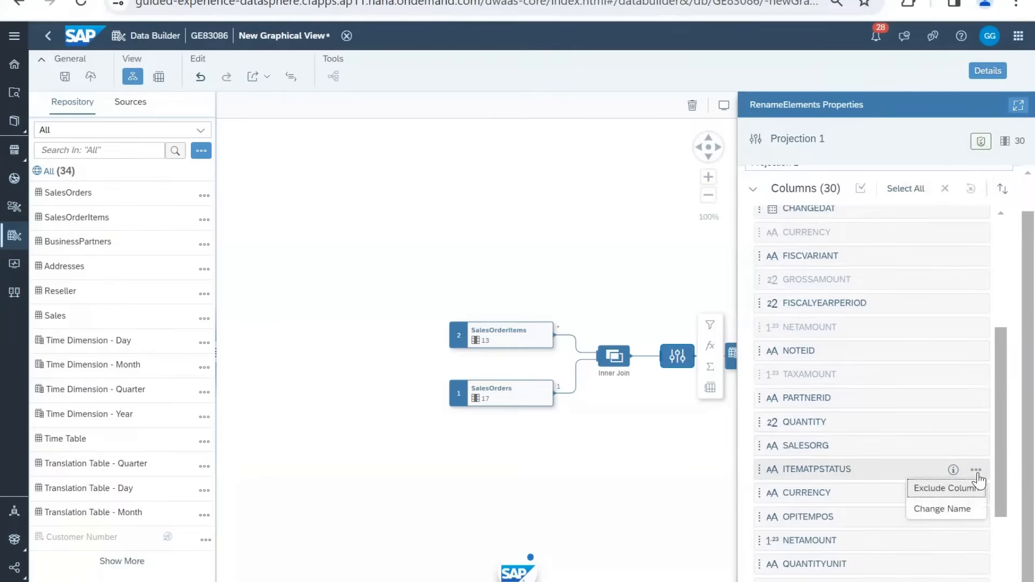
click(958, 489)
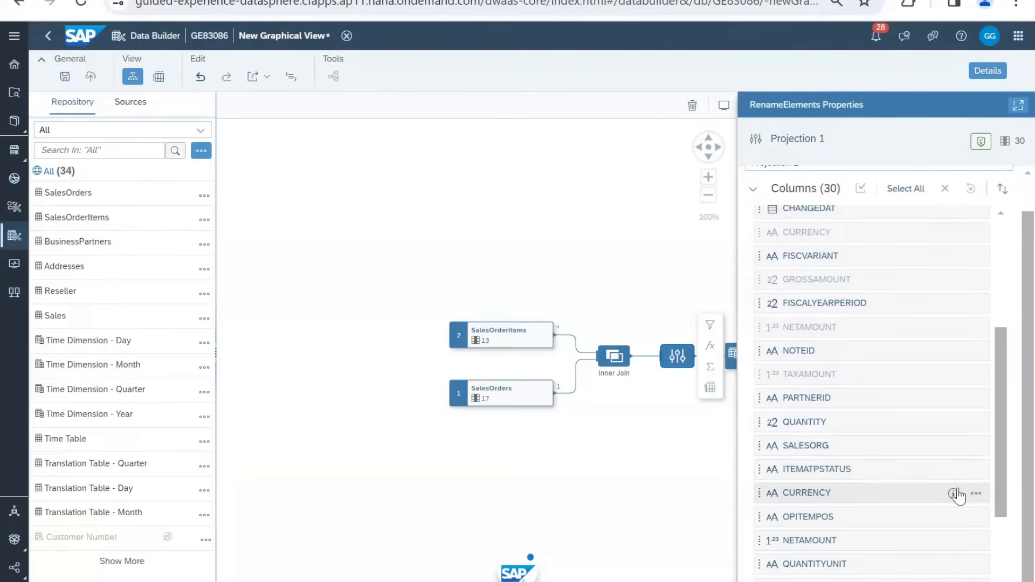
Step: Rename the projection's SALESORG column with business name Sales Organization and technical name Sales_Organization
click(974, 447)
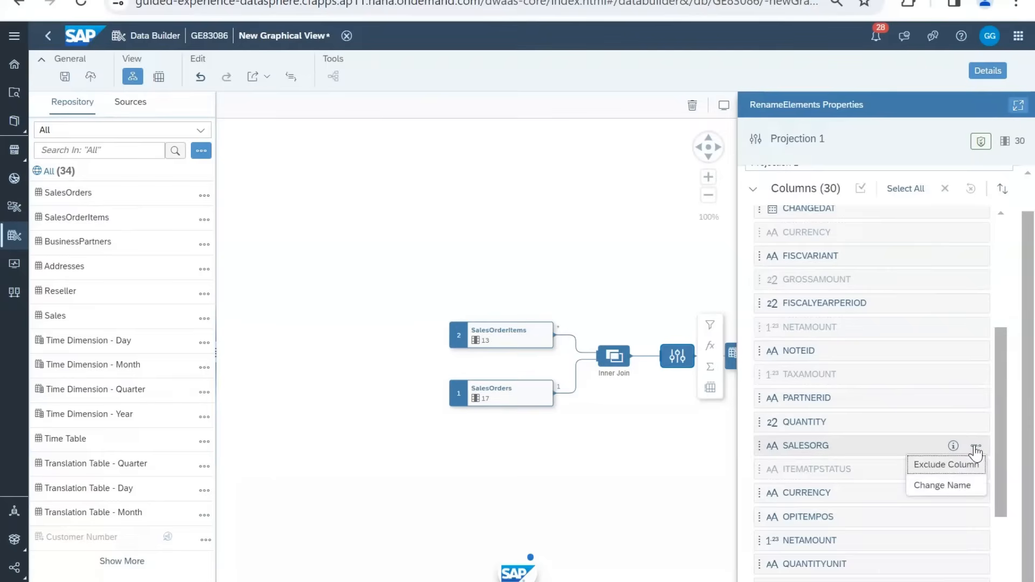
click(948, 485)
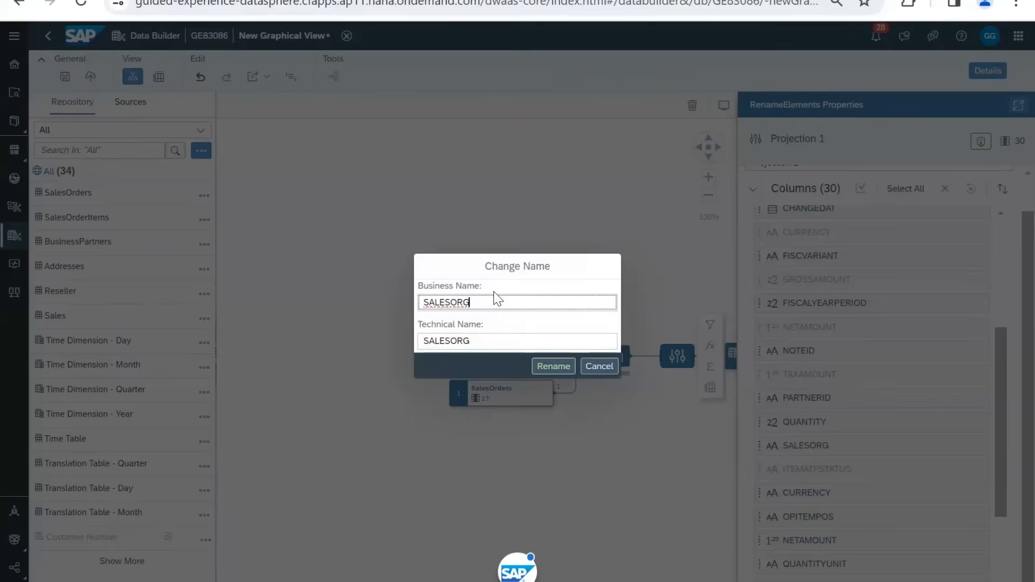
text(N)
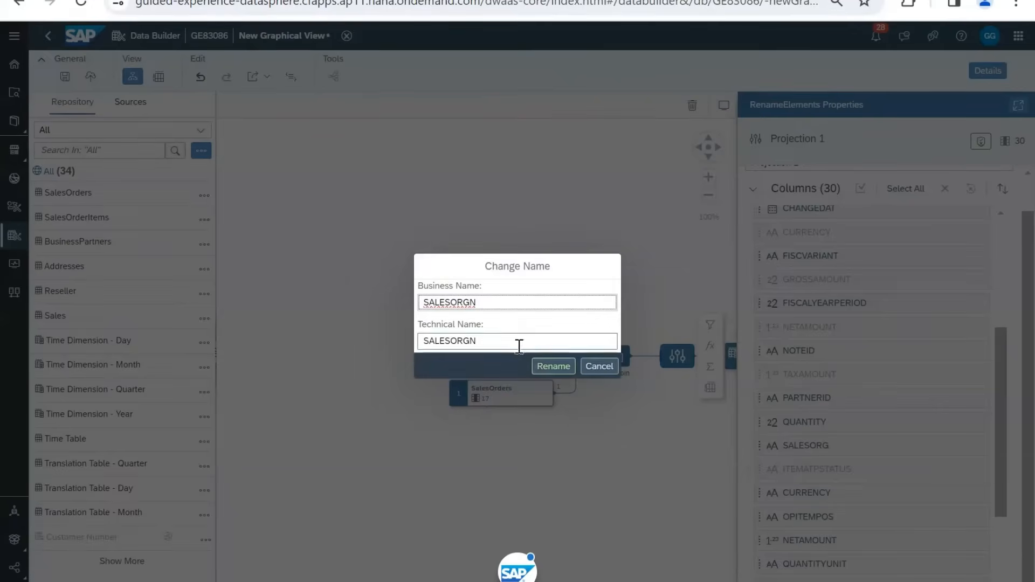
click(514, 305)
key(BackSpace)
key(BackSpace)
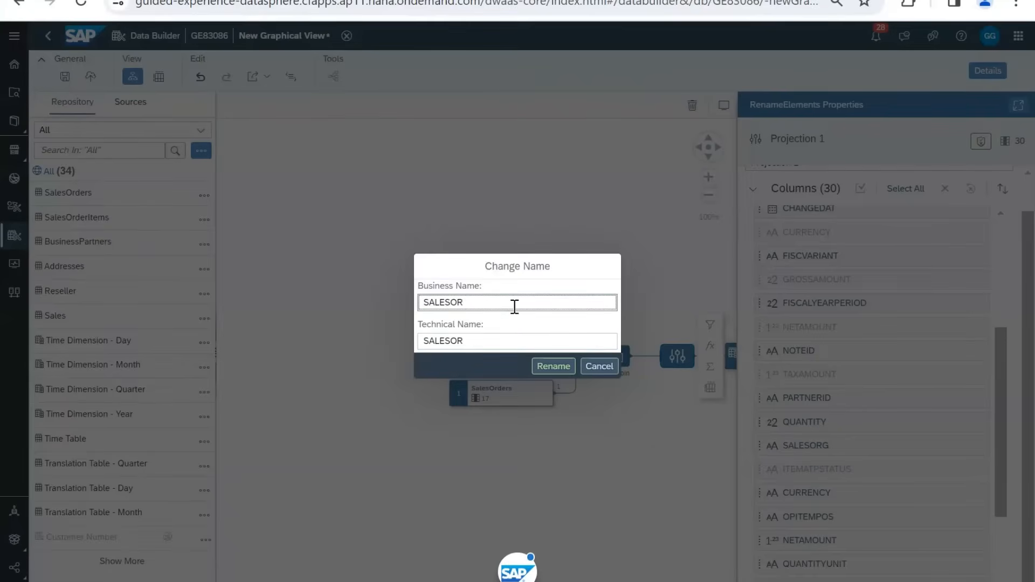
key(BackSpace)
key(BackSpace)
key(BackSpace)
key(BackSpace)
key(BackSpace)
key(BackSpace)
text(Ales)
key(BackSpace)
key(BackSpace)
text(ales Organo)
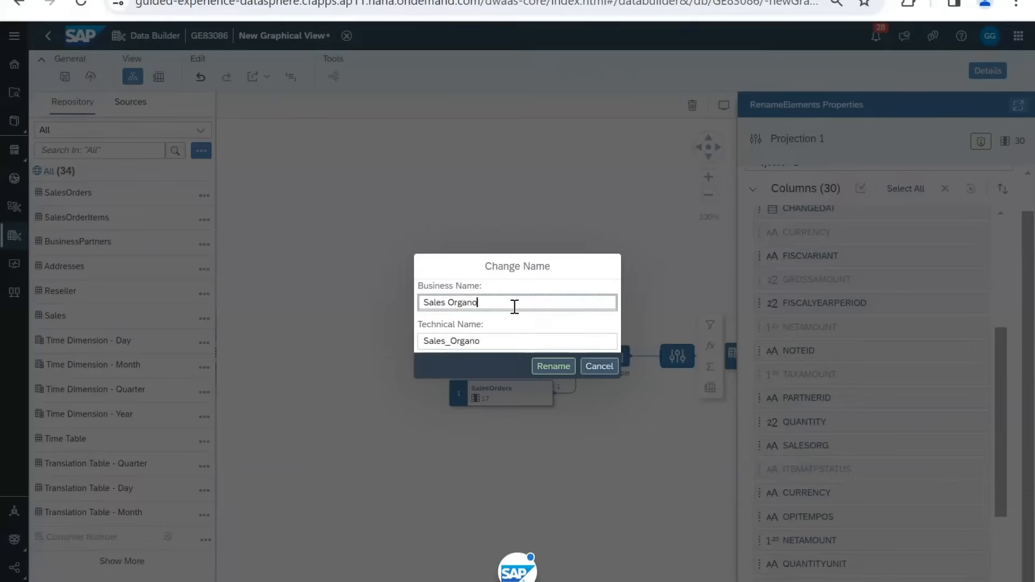
key(BackSpace)
text(izaton)
key(BackSpace)
key(BackSpace)
text(ion)
click(548, 371)
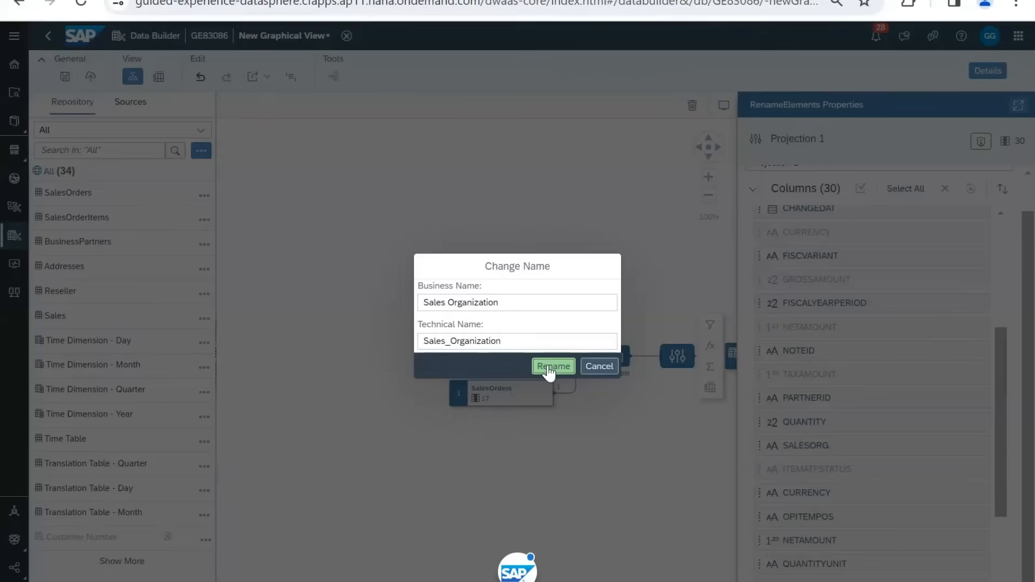
click(548, 367)
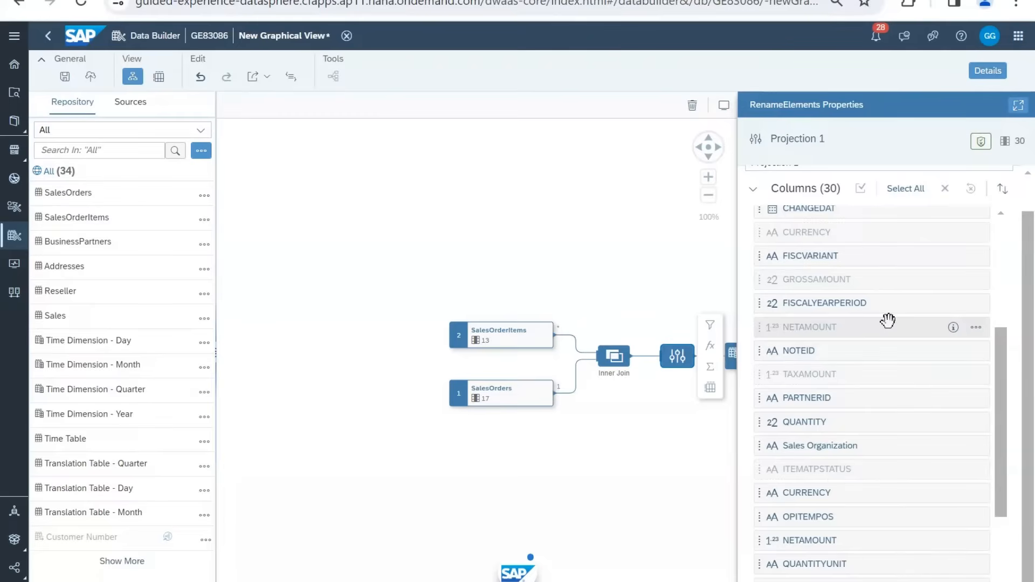
Step: Add a calculated columns node after the projection and show its properties
scroll(888, 321, up, 4)
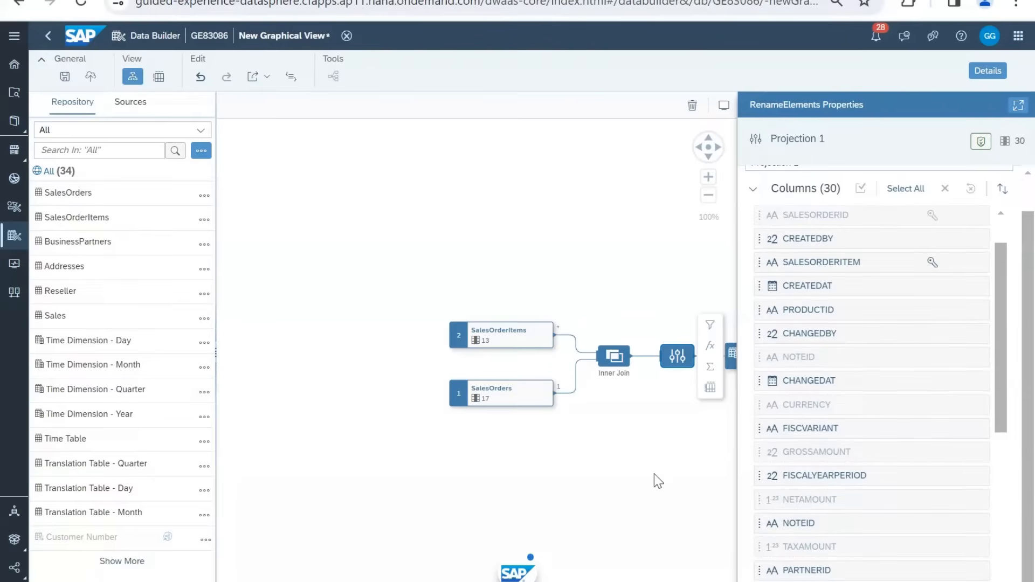
click(708, 348)
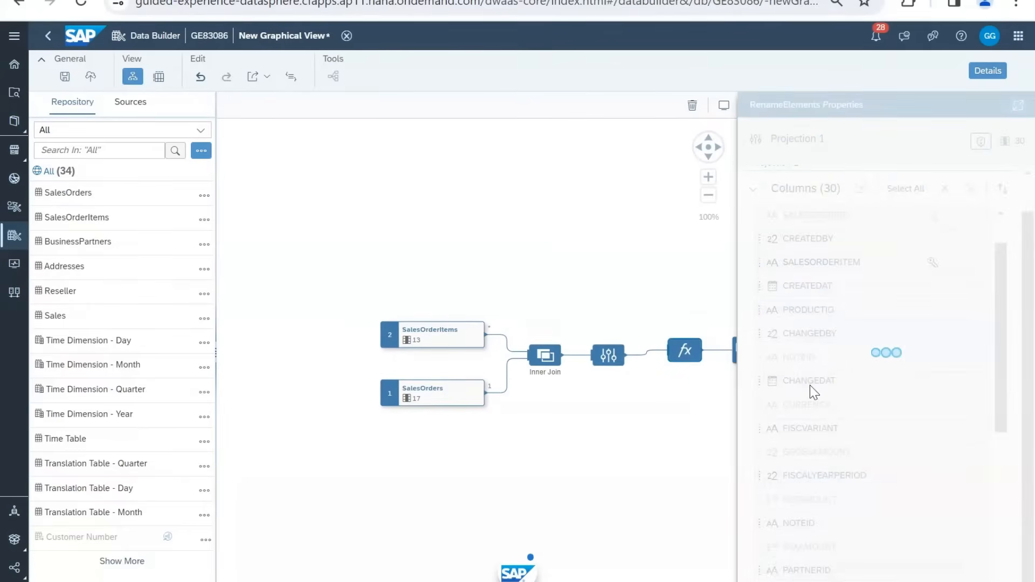
click(687, 347)
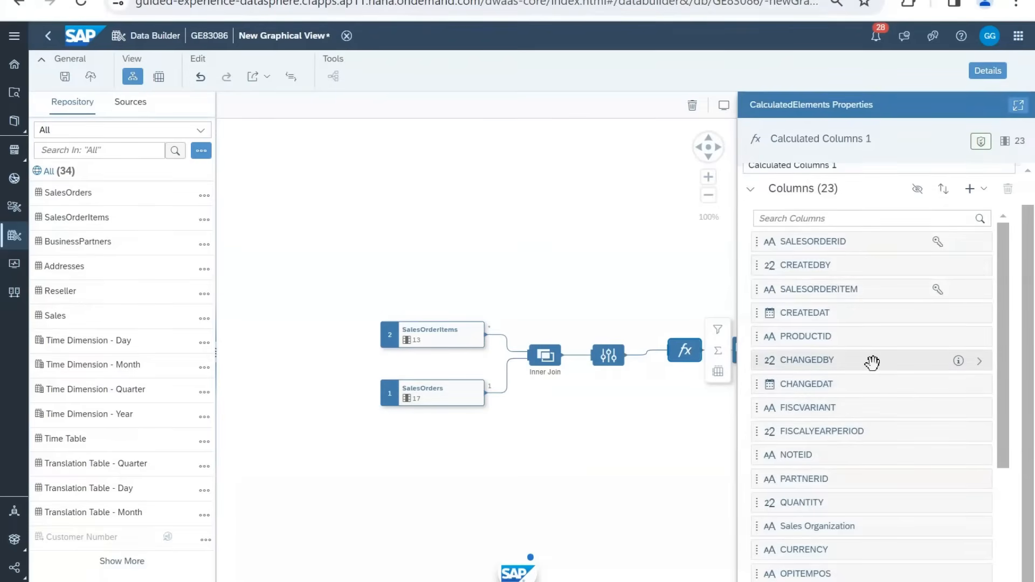
Step: Add a calculated column to the Calculated Columns 1 node with business name Tax Percentage and technical name Tax_Percentage
scroll(939, 458, down, 4)
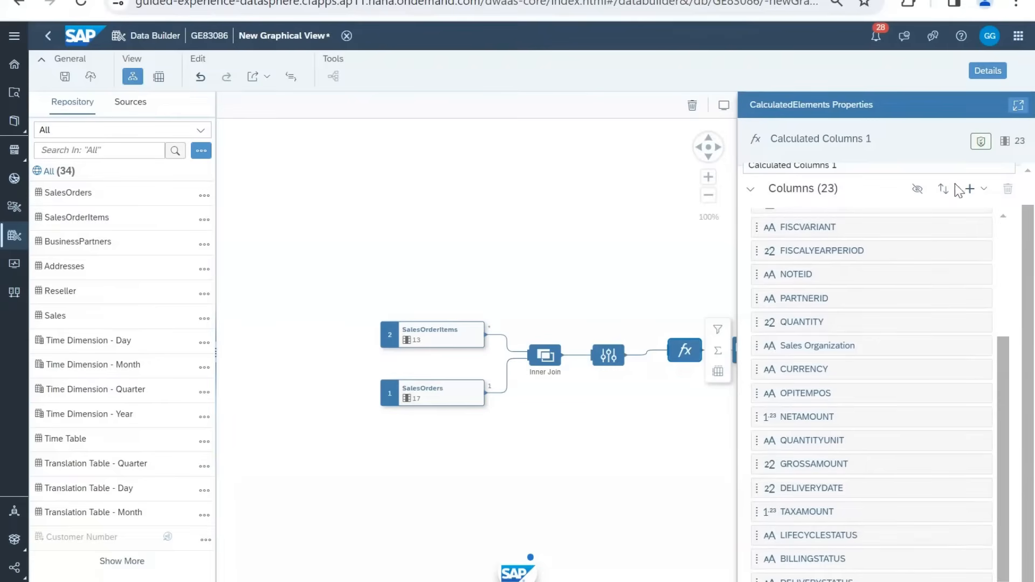
click(975, 190)
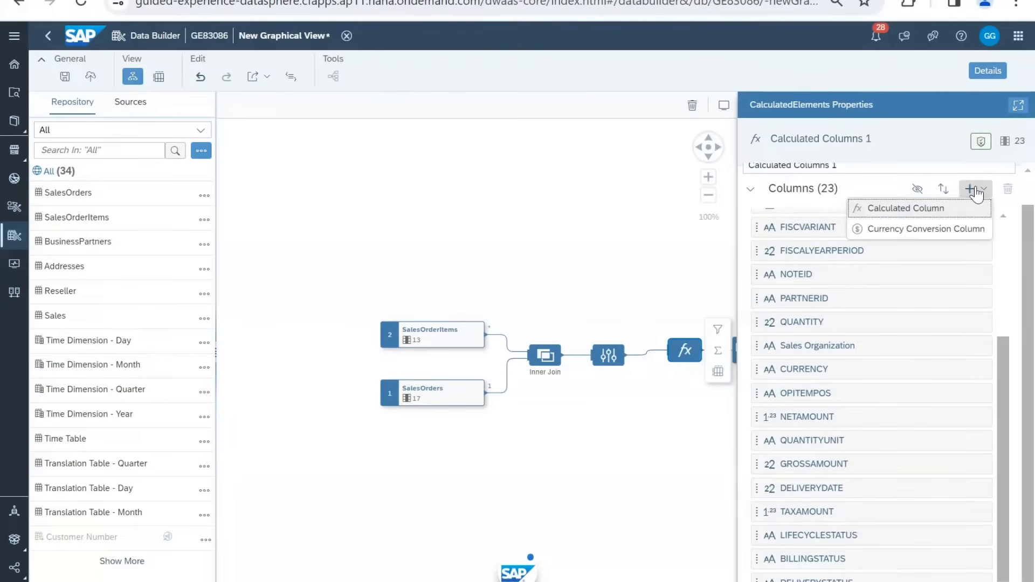
click(925, 215)
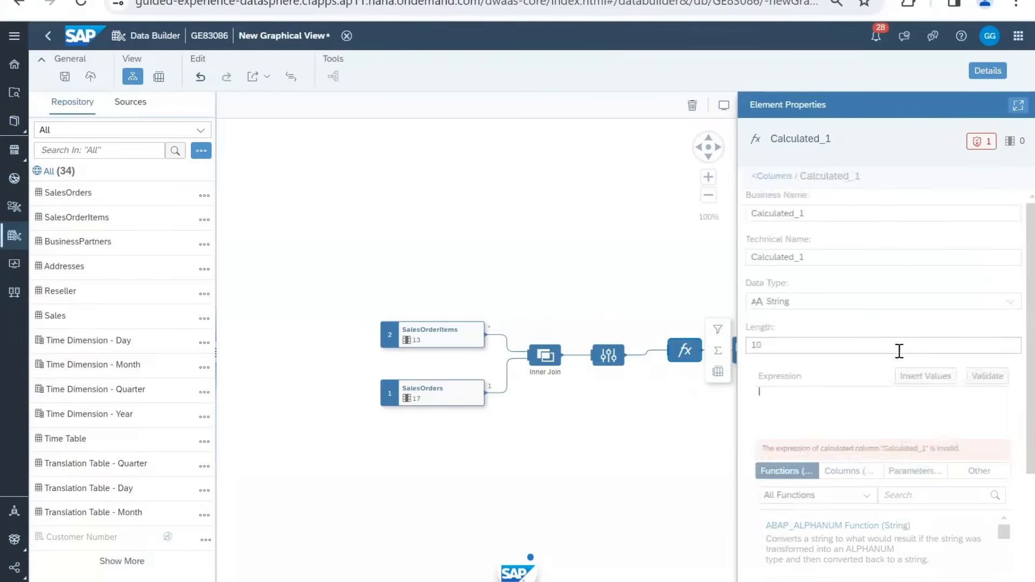
drag(857, 215, 739, 215)
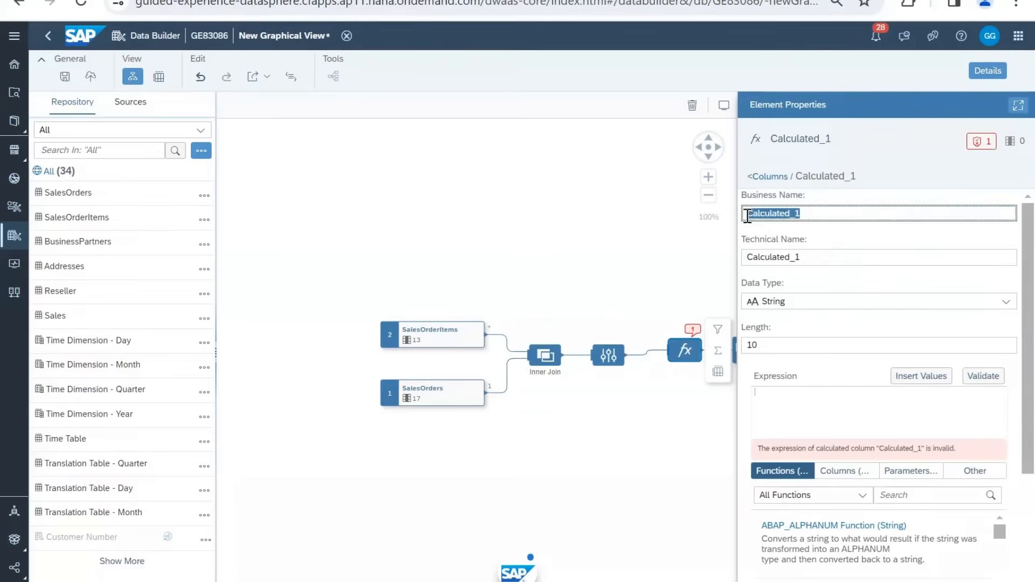
text(Tax )
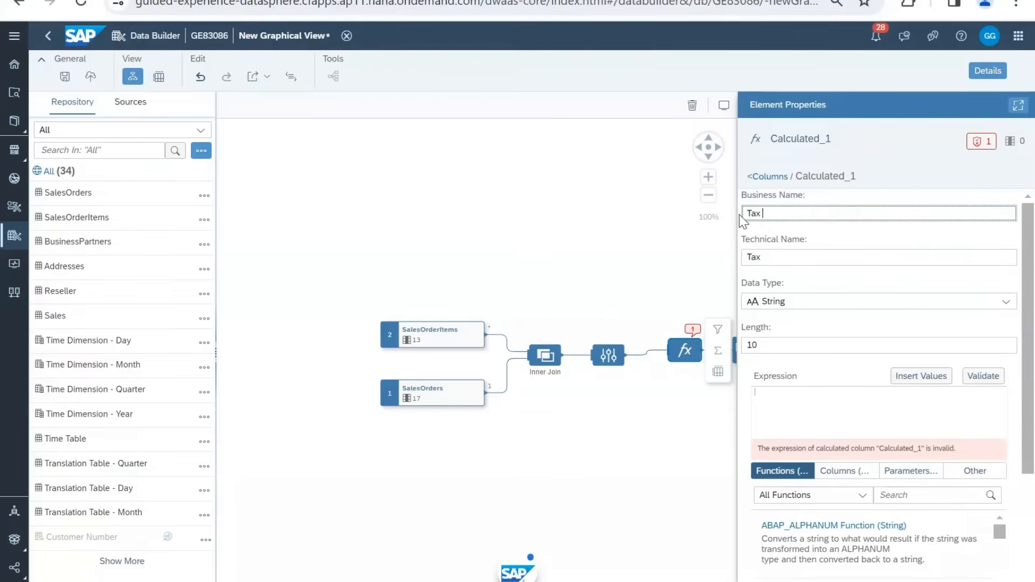
text(Percentage)
click(788, 398)
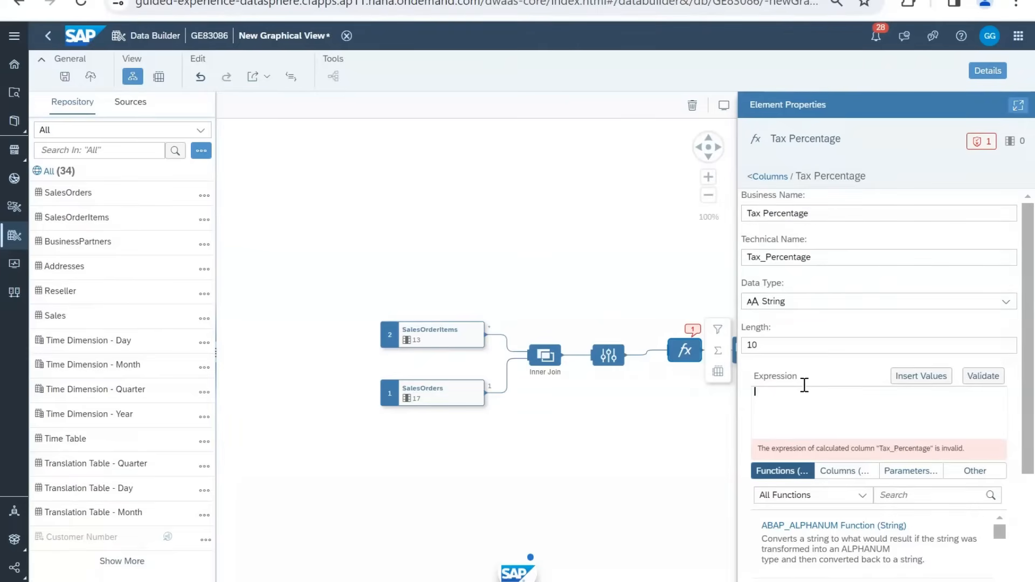
Step: Set the Tax Percentage column's data type to DecimalFloat
click(855, 306)
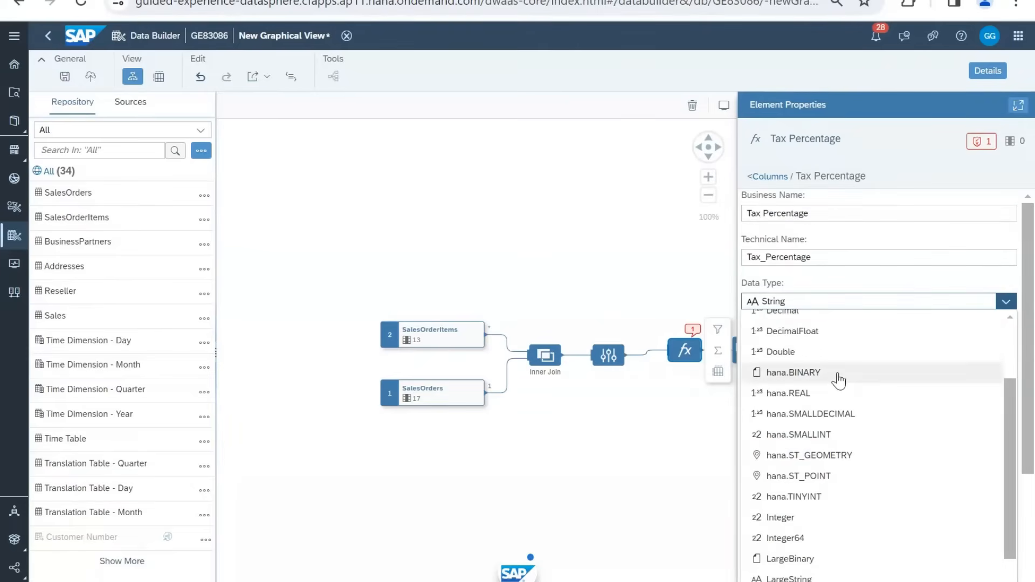
scroll(834, 475, down, 2)
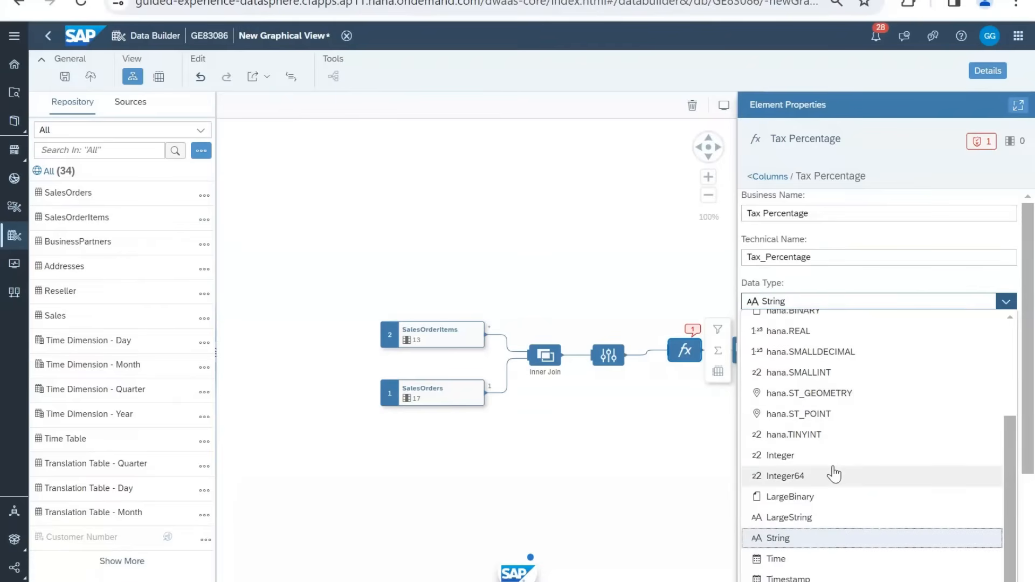
scroll(835, 475, up, 3)
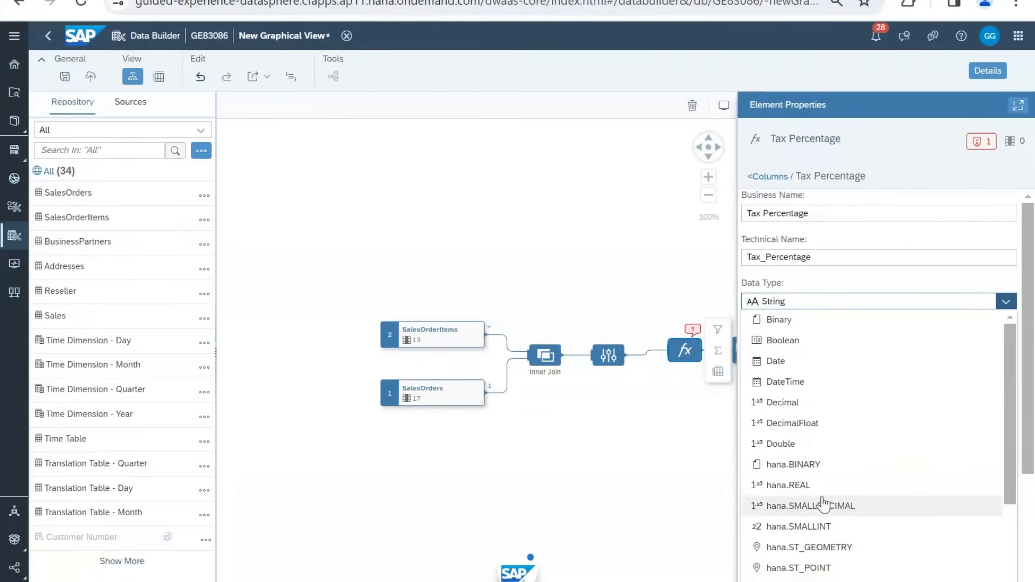
click(805, 422)
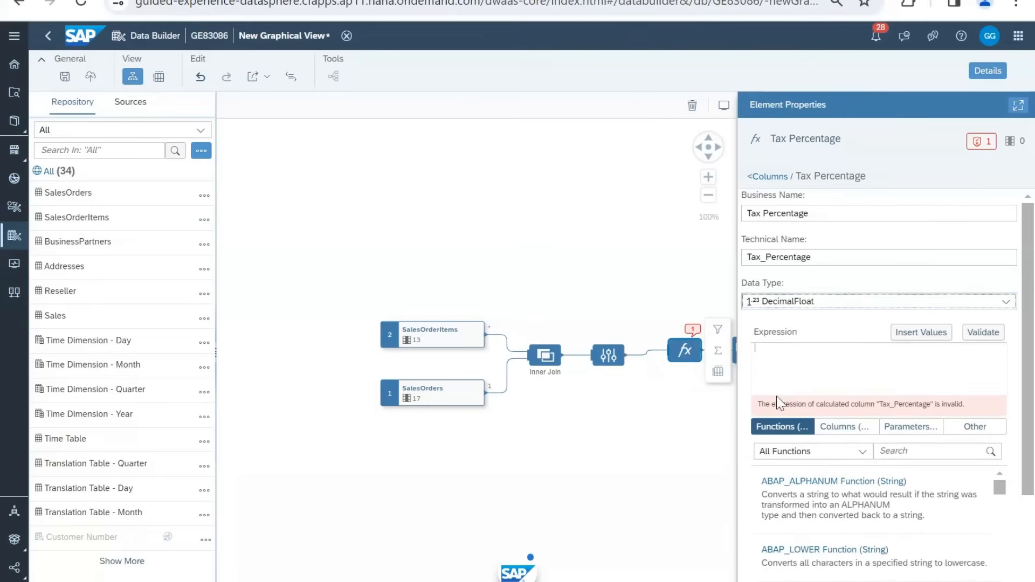
Step: Enter the expression (TAXAMOUNT/NETAMOUNT)*100 for the Tax Percentage column and validate it
click(791, 362)
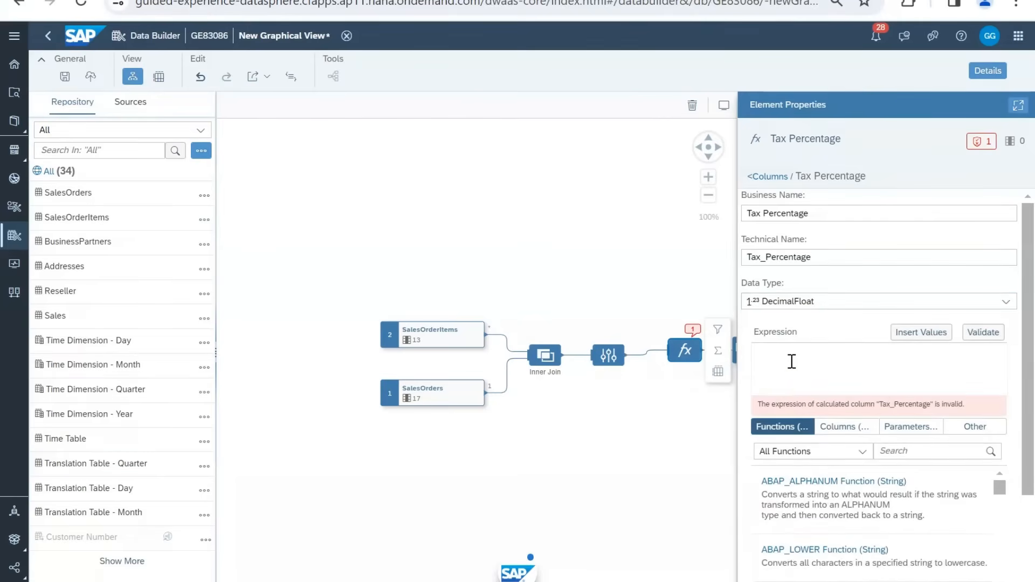
text(ta)
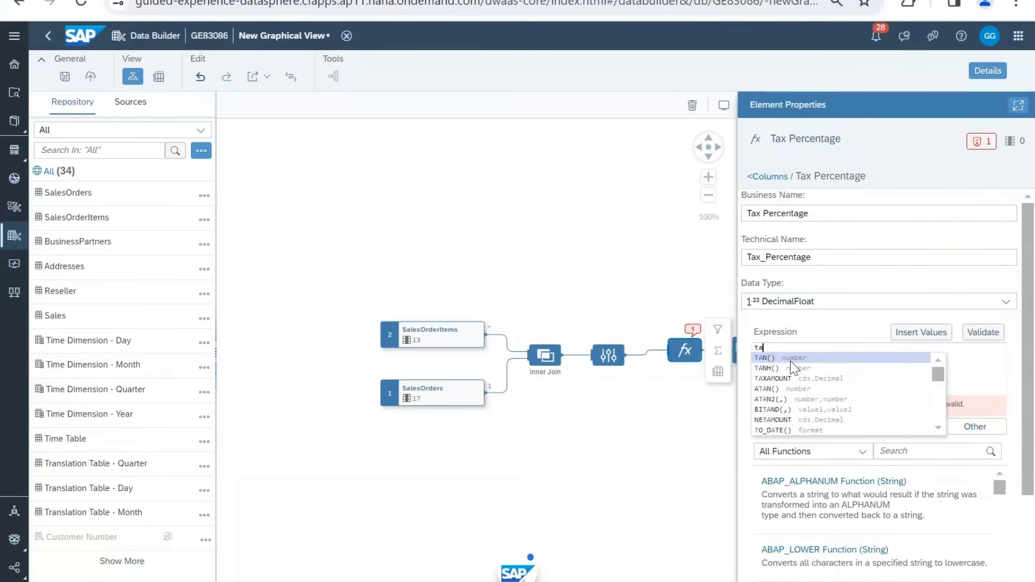
click(792, 377)
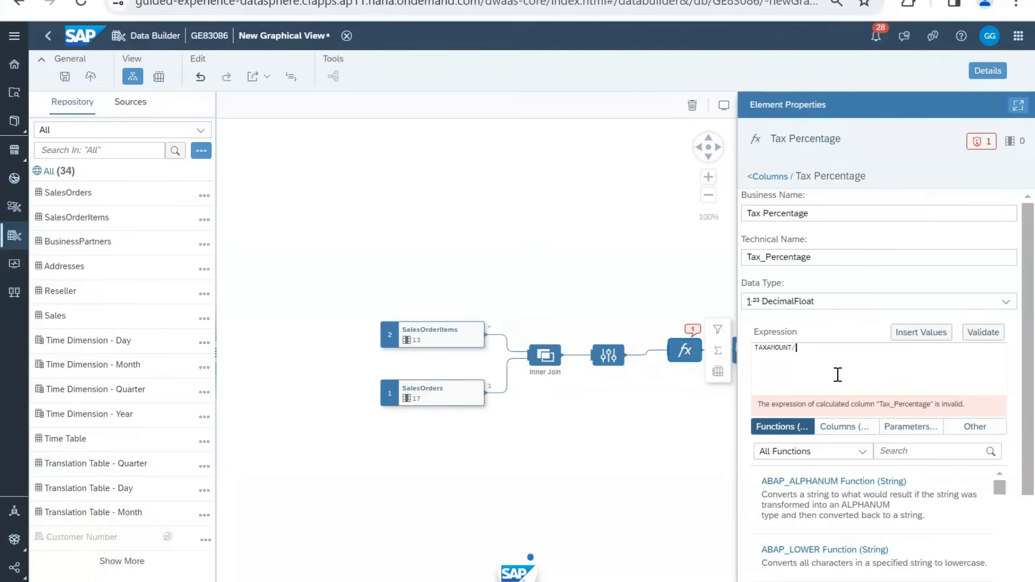
text(/net)
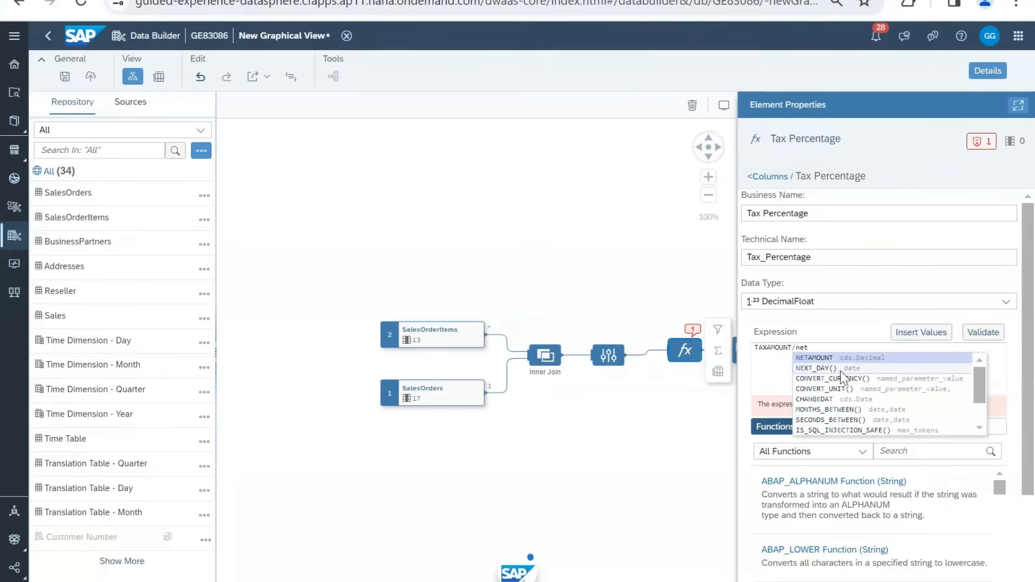
click(860, 359)
text())
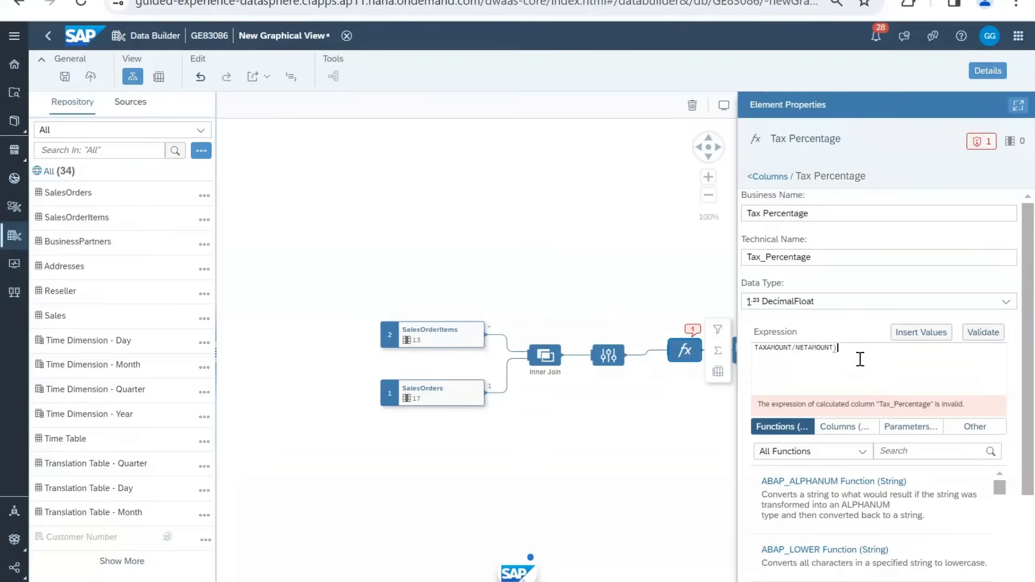
key(Left)
key(Left)
key(Left)
key(Left)
key(Left)
key(Left)
key(Left)
key(Left)
key(Left)
key(Left)
key(Left)
key(Left)
key(Left)
key(Left)
key(Left)
key(Left)
key(Left)
key(Left)
key(Left)
key(Left)
text(()
click(861, 352)
text(*100)
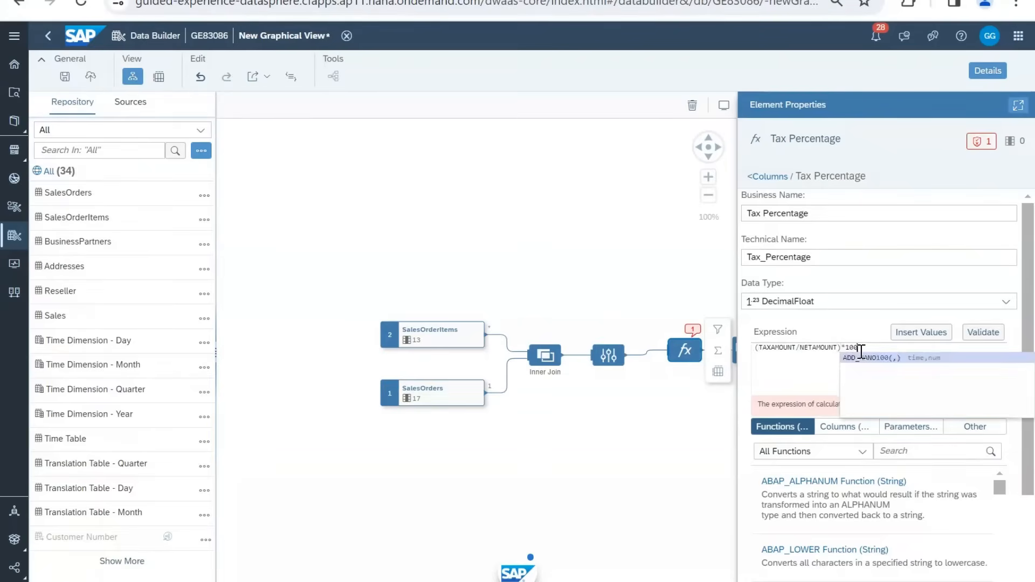
click(983, 333)
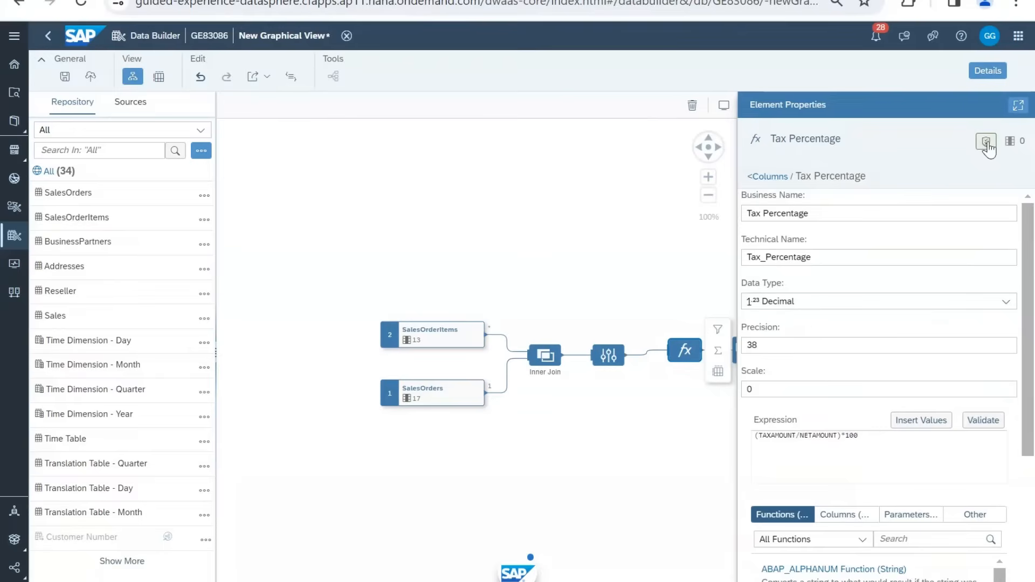
Step: Examine the functions available for calculated column expressions, including the datetime, numeric, window and conversion functions
scroll(949, 385, down, 1)
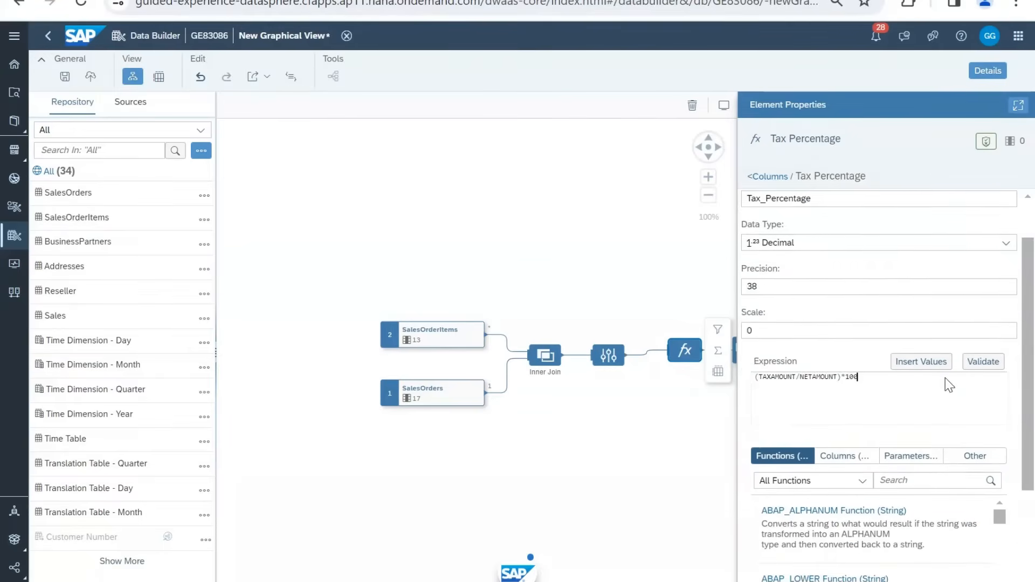
scroll(949, 385, down, 2)
scroll(888, 477, down, 1)
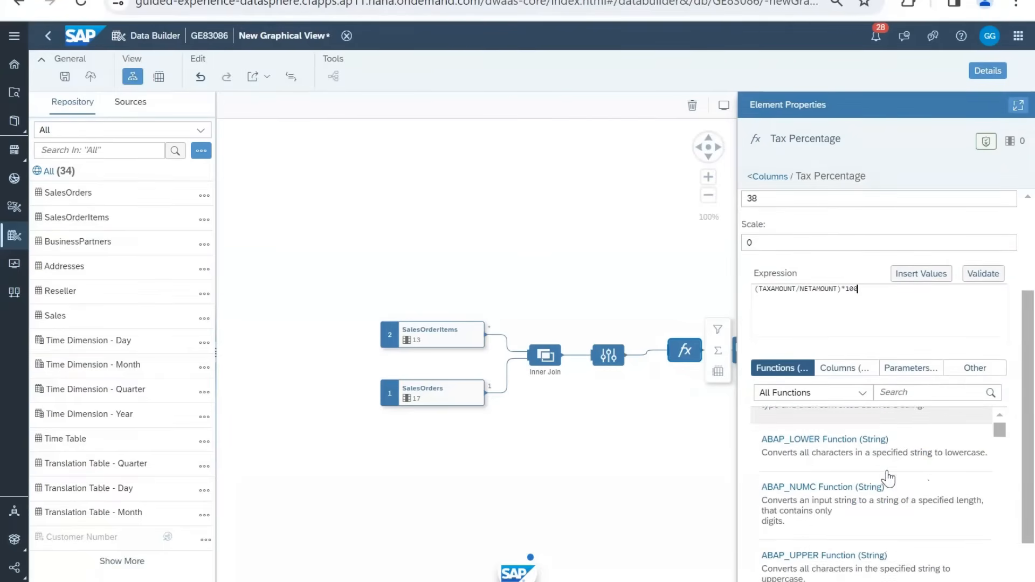
scroll(887, 475, up, 1)
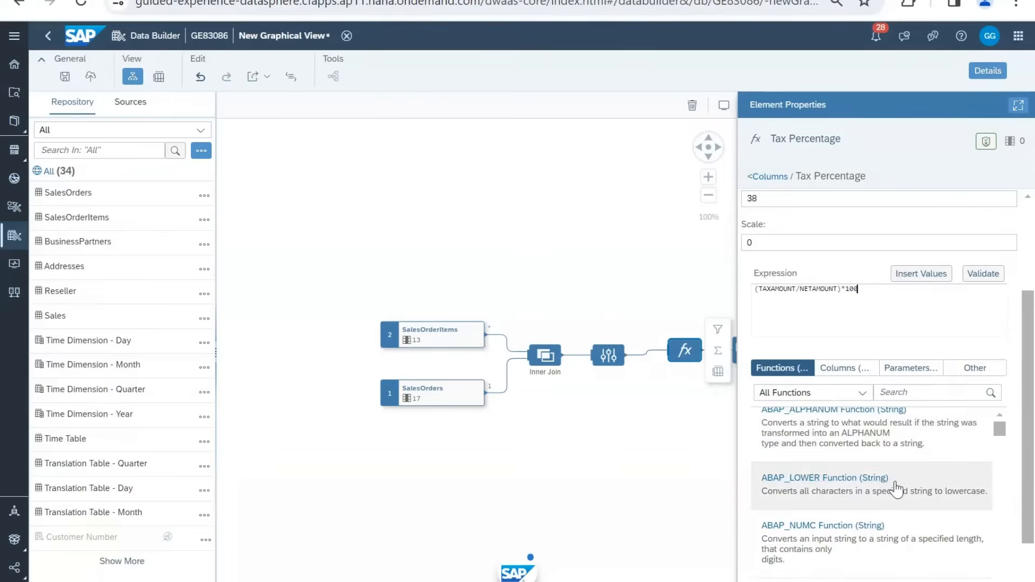
scroll(887, 486, down, 3)
scroll(897, 490, down, 9)
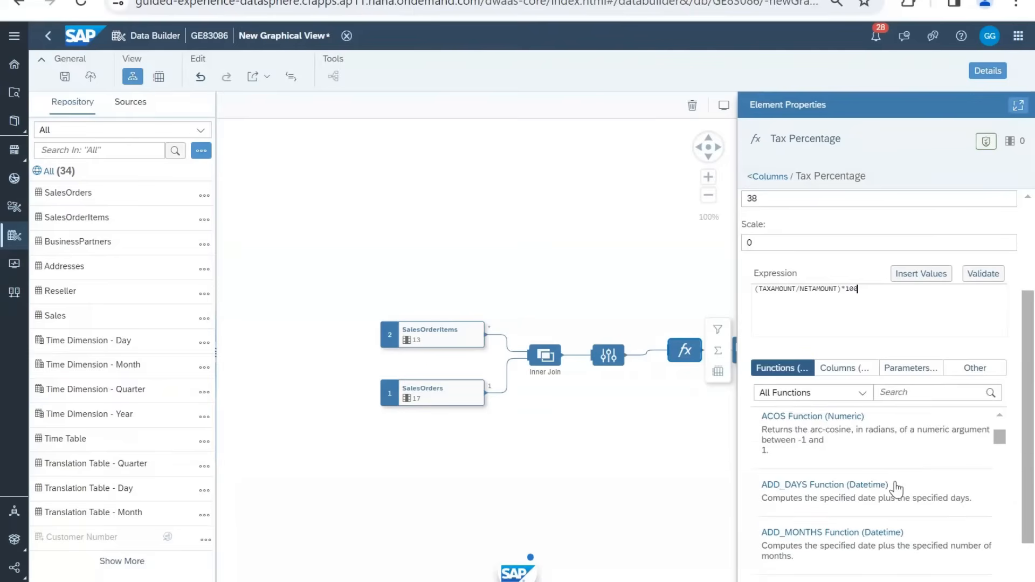
scroll(897, 490, down, 10)
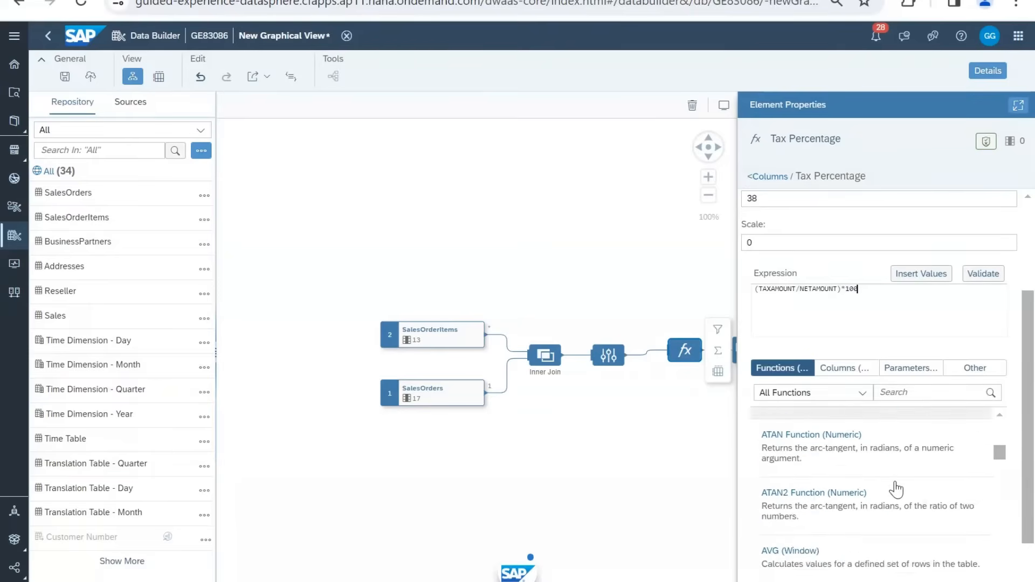
scroll(896, 490, down, 15)
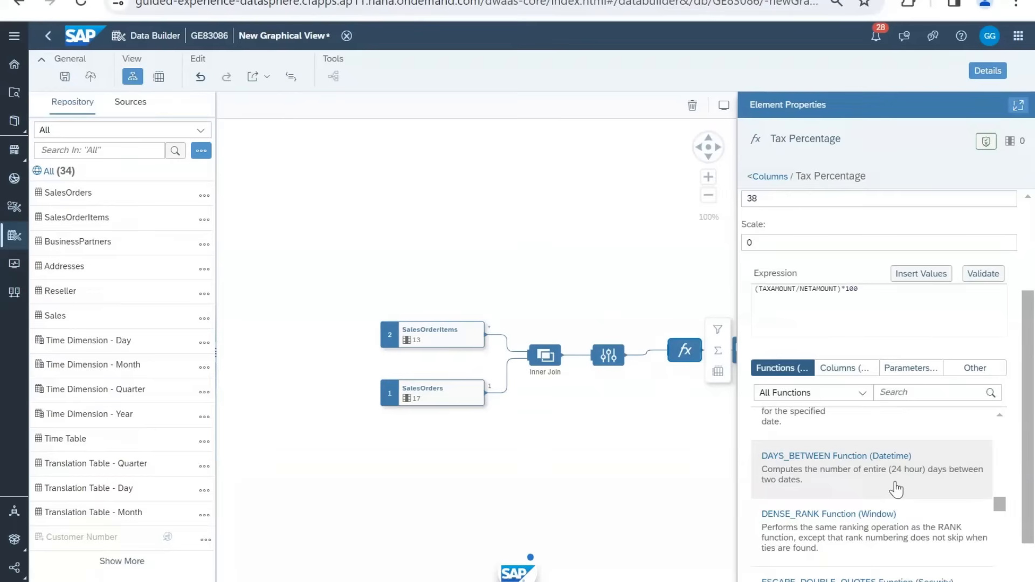
scroll(897, 489, down, 2)
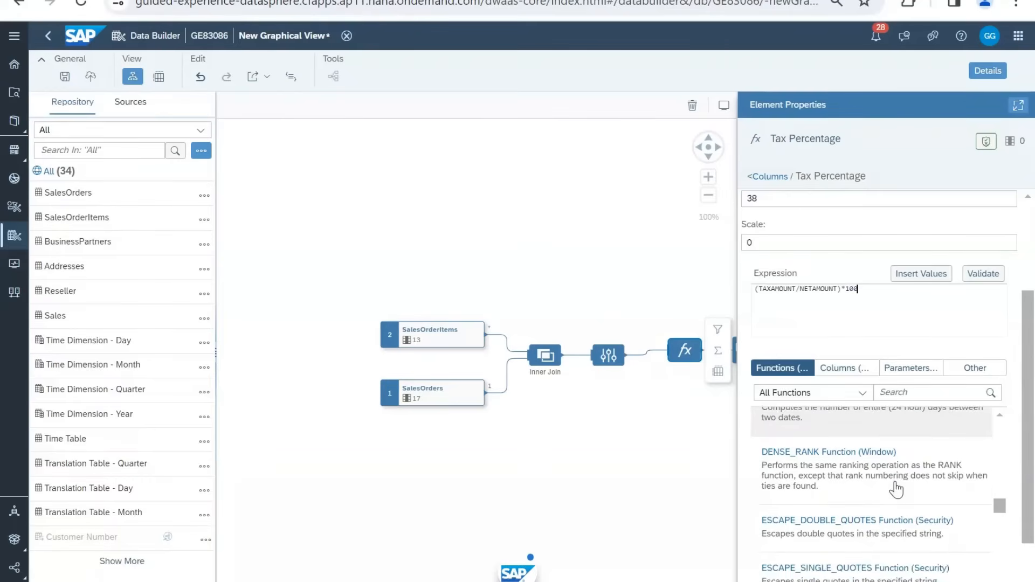
scroll(897, 489, up, 1)
scroll(896, 489, up, 1)
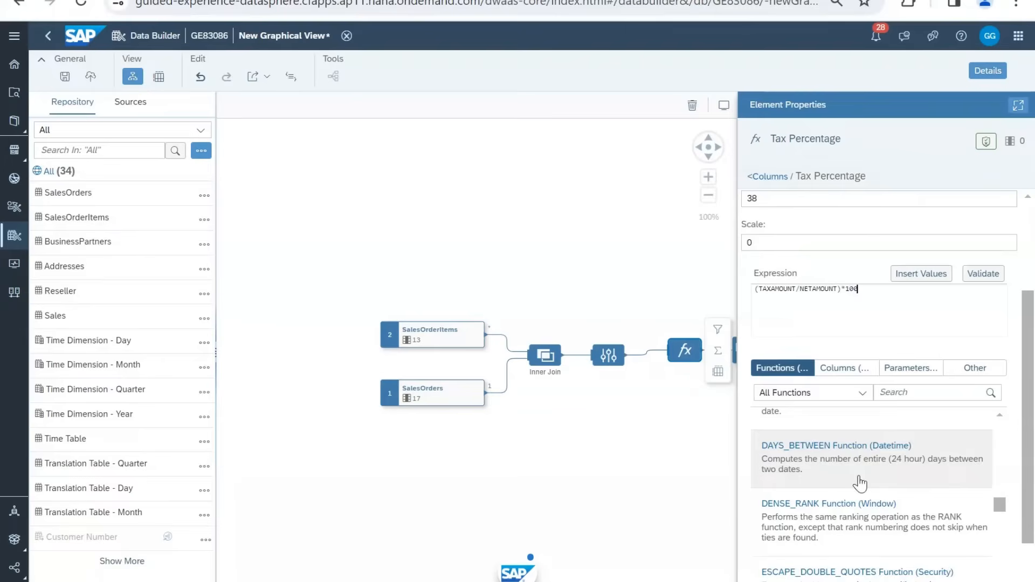
scroll(860, 483, up, 3)
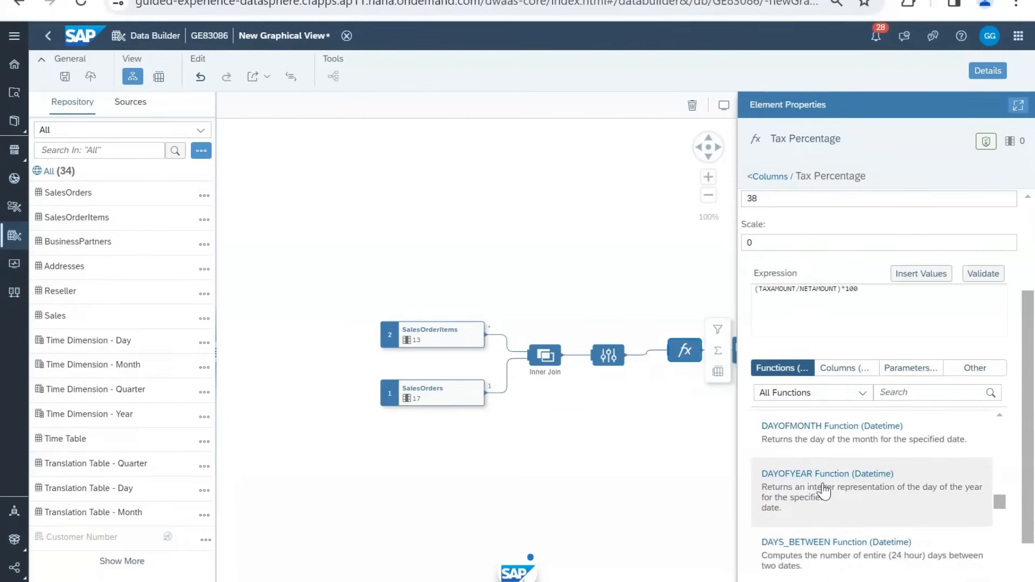
scroll(823, 491, up, 4)
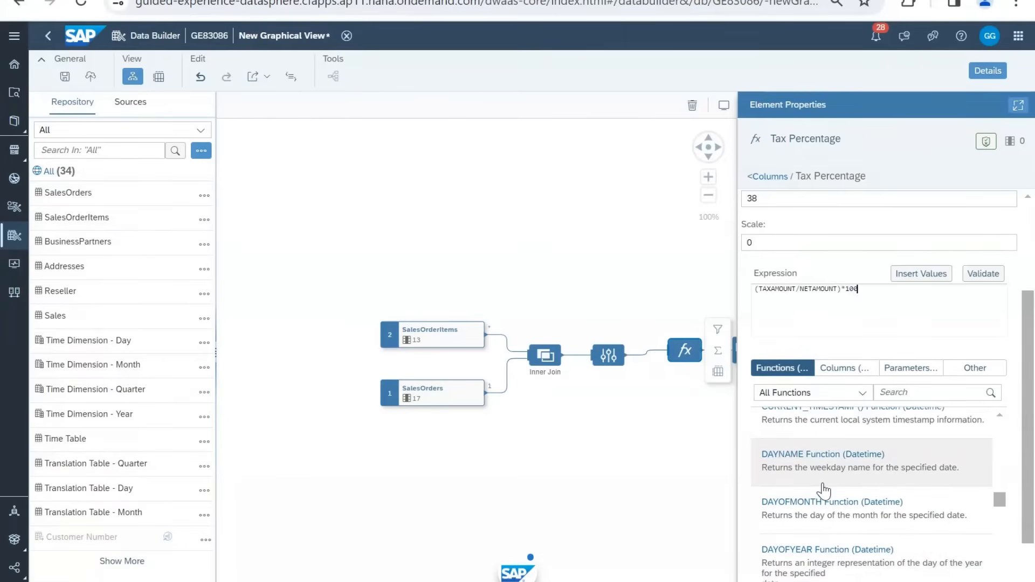
scroll(823, 491, up, 5)
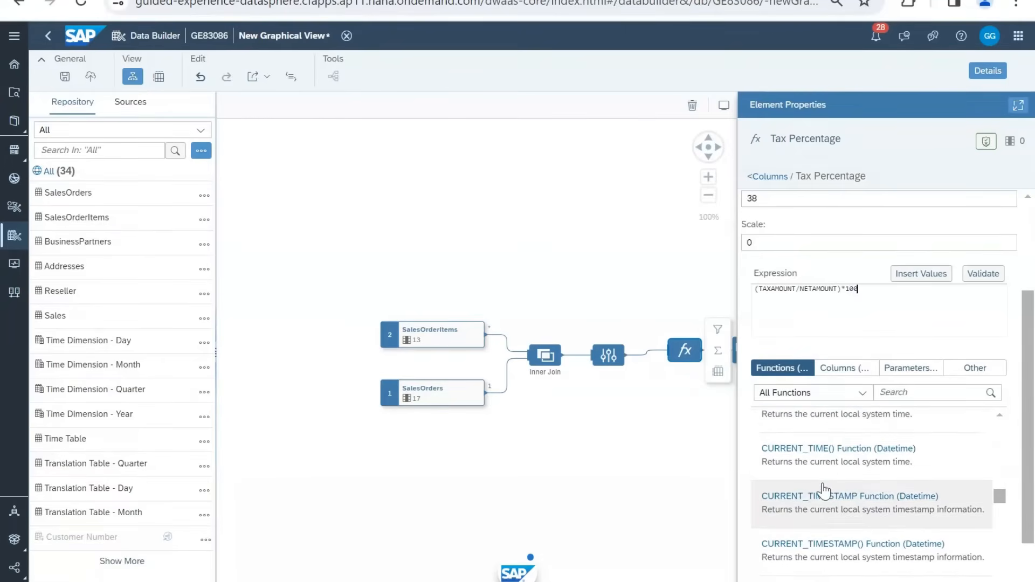
scroll(823, 490, up, 10)
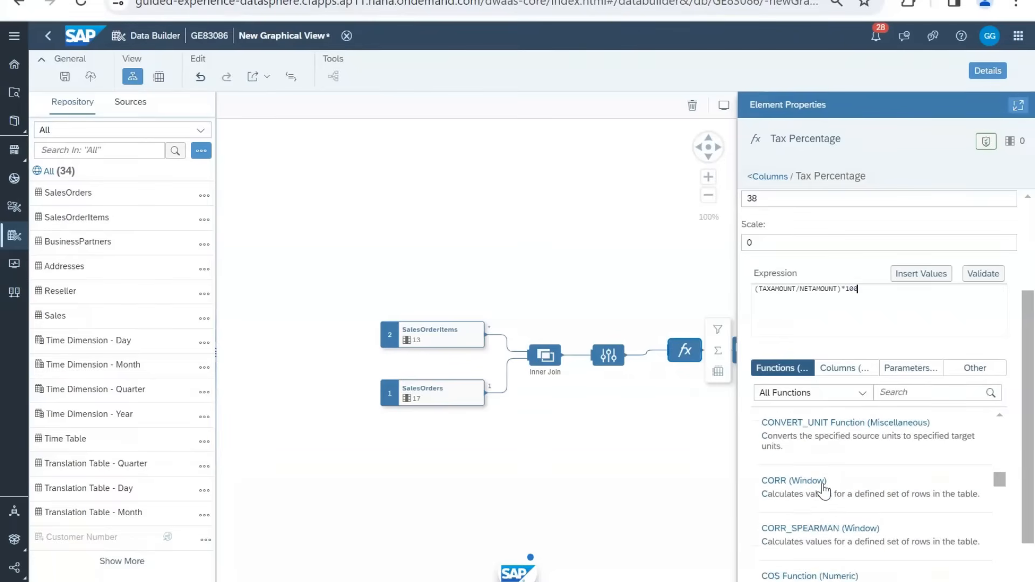
scroll(865, 310, up, 1)
scroll(865, 311, up, 3)
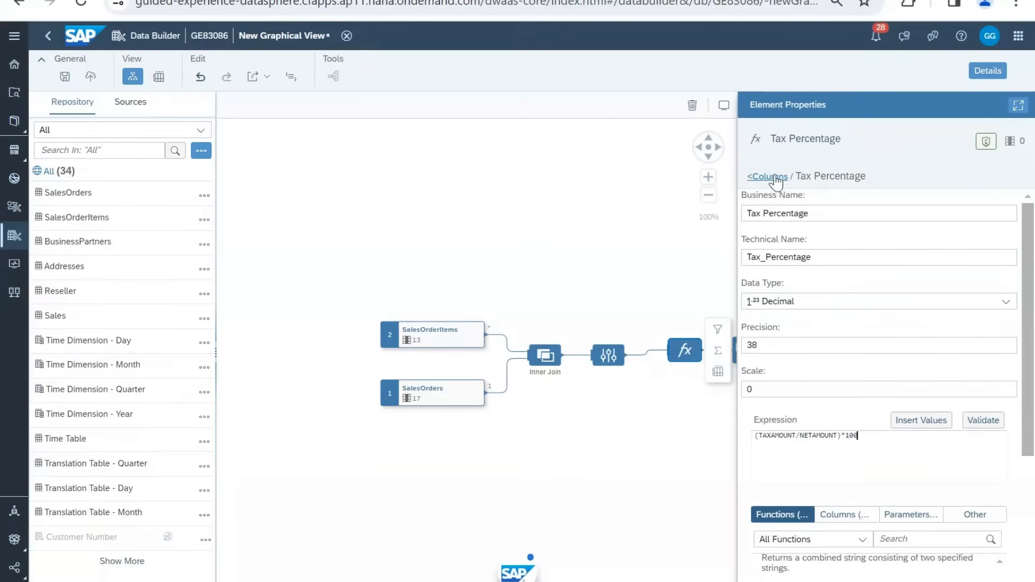
scroll(895, 491, down, 3)
scroll(897, 488, down, 6)
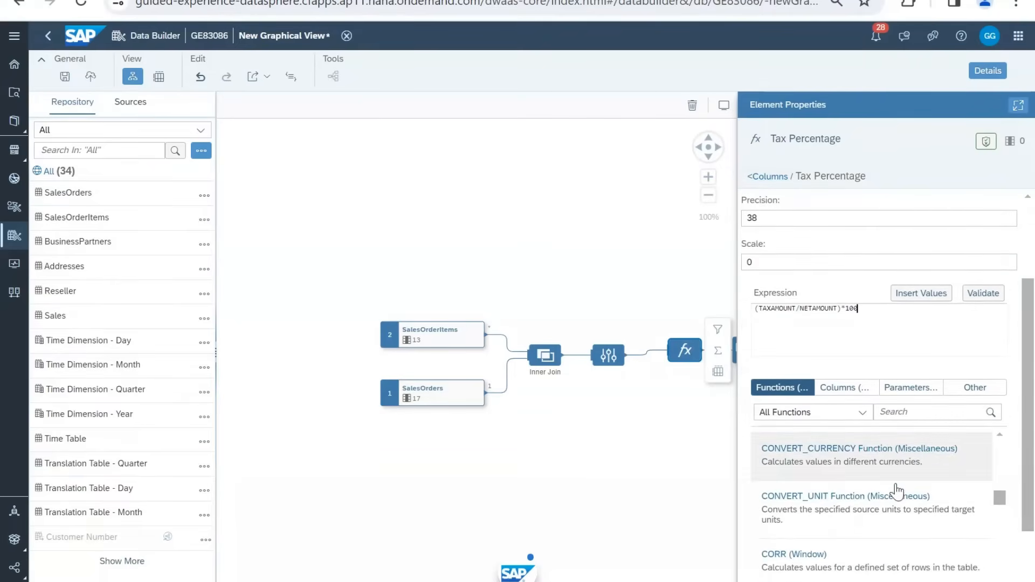
scroll(897, 490, down, 3)
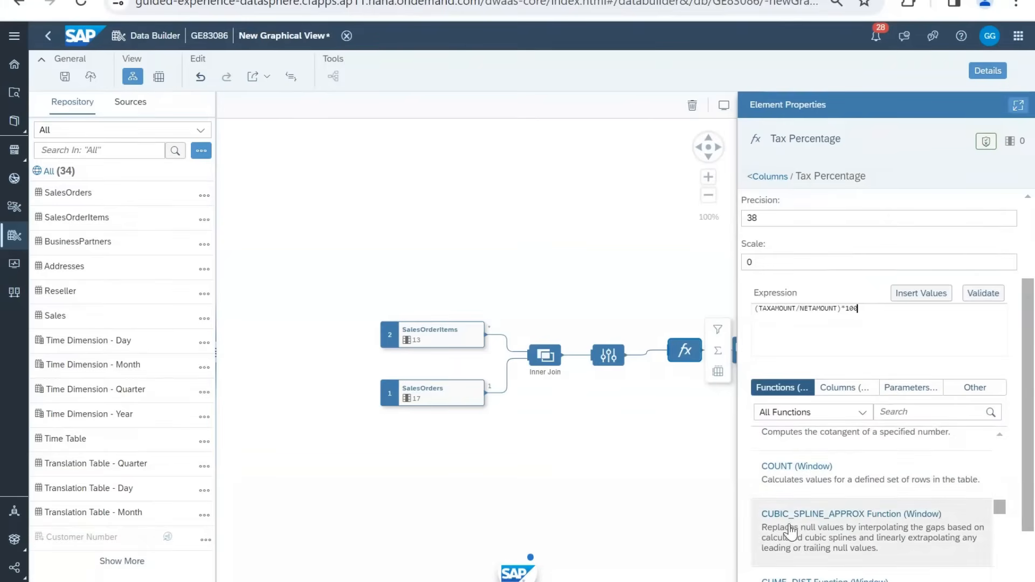
Step: Return from the Tax Percentage column's properties to the column list of the Calculated Columns 1 node
click(771, 178)
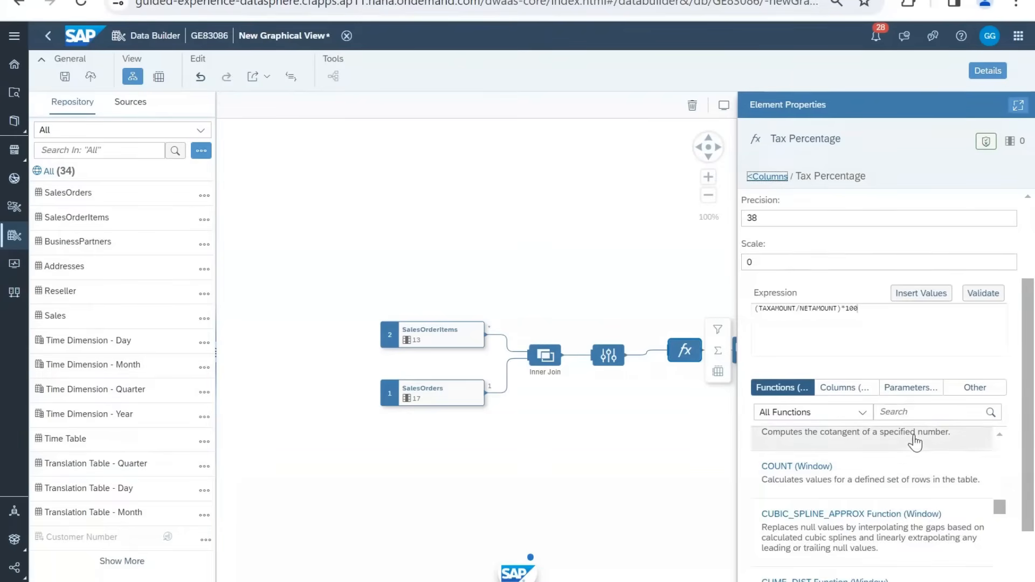
click(688, 354)
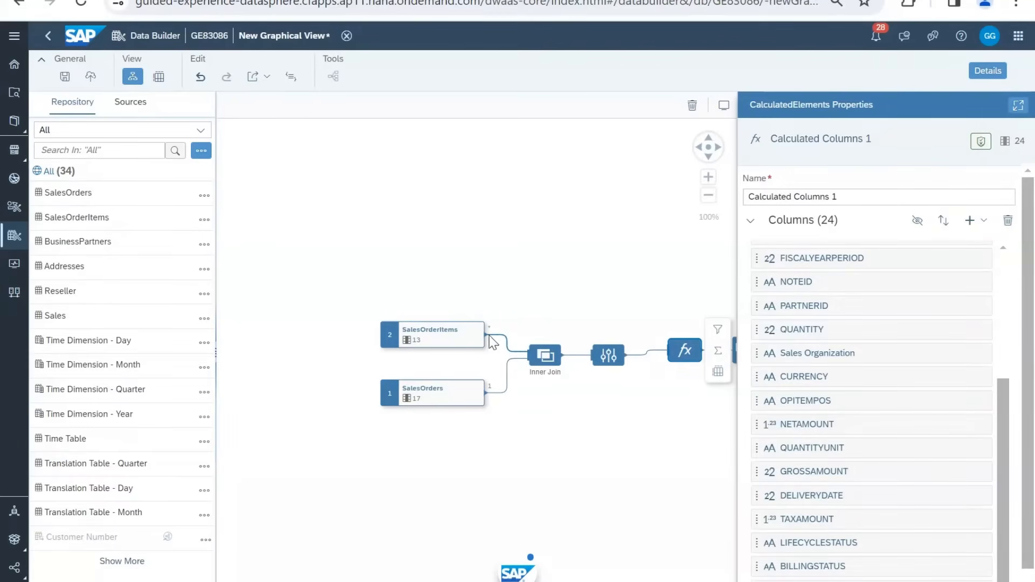
Step: Add an aggregation node to the SalesOrderItems source ahead of the inner join
click(472, 337)
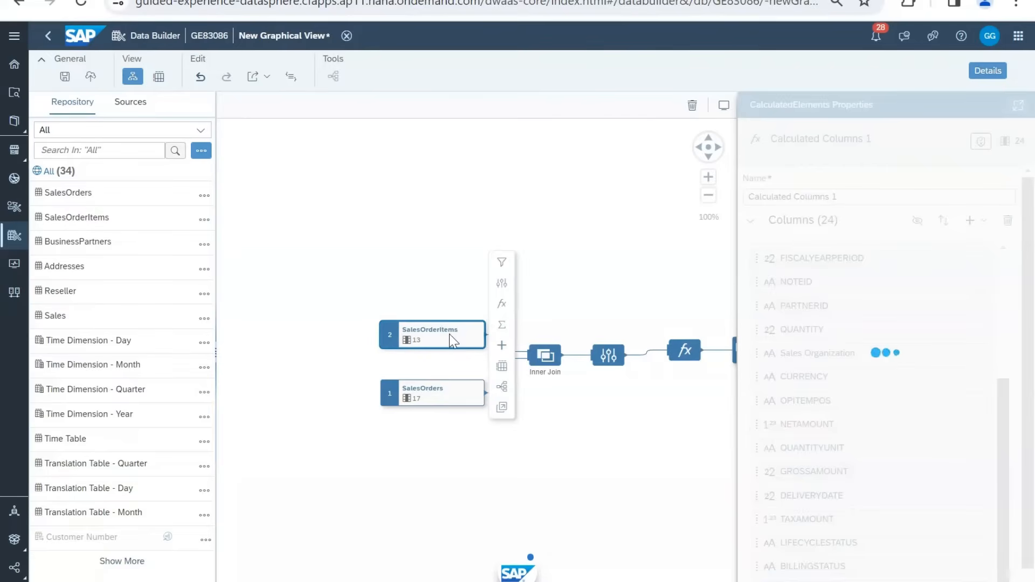
click(501, 325)
click(500, 392)
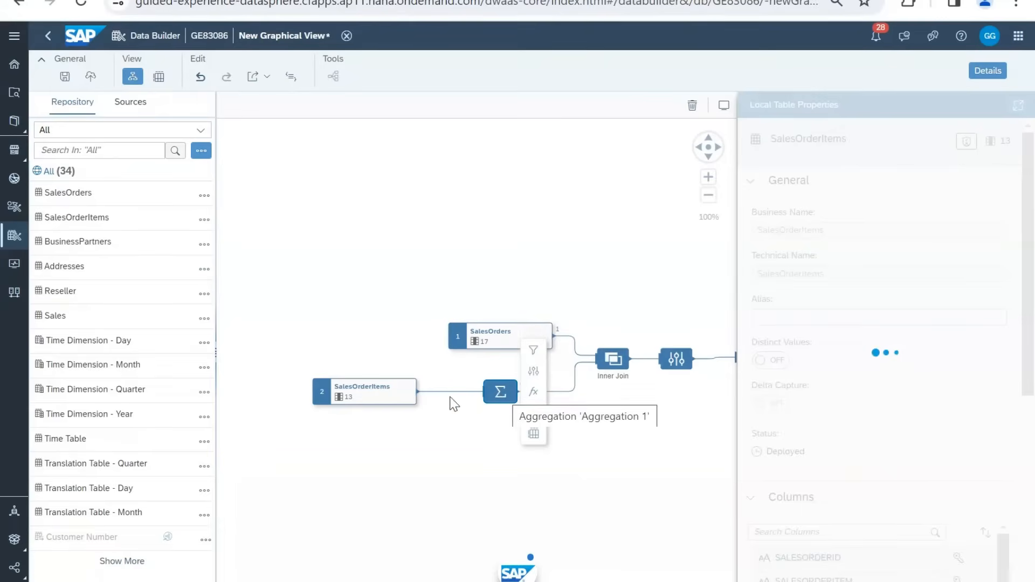
Step: Insert a projection between SalesOrderItems and the aggregation, and exclude the SALESORDERITEM column in it
click(394, 396)
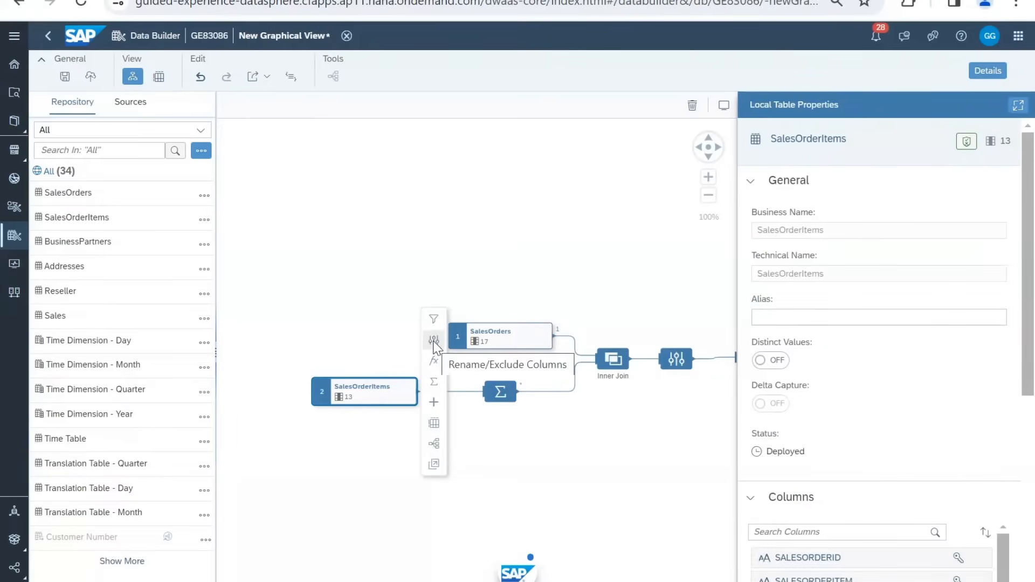
click(434, 341)
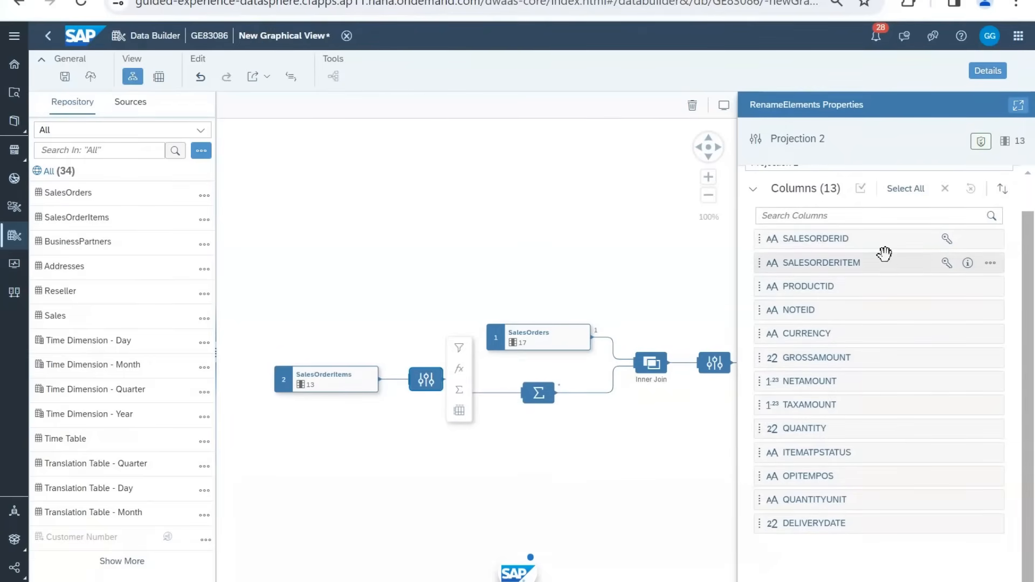
click(990, 263)
click(984, 281)
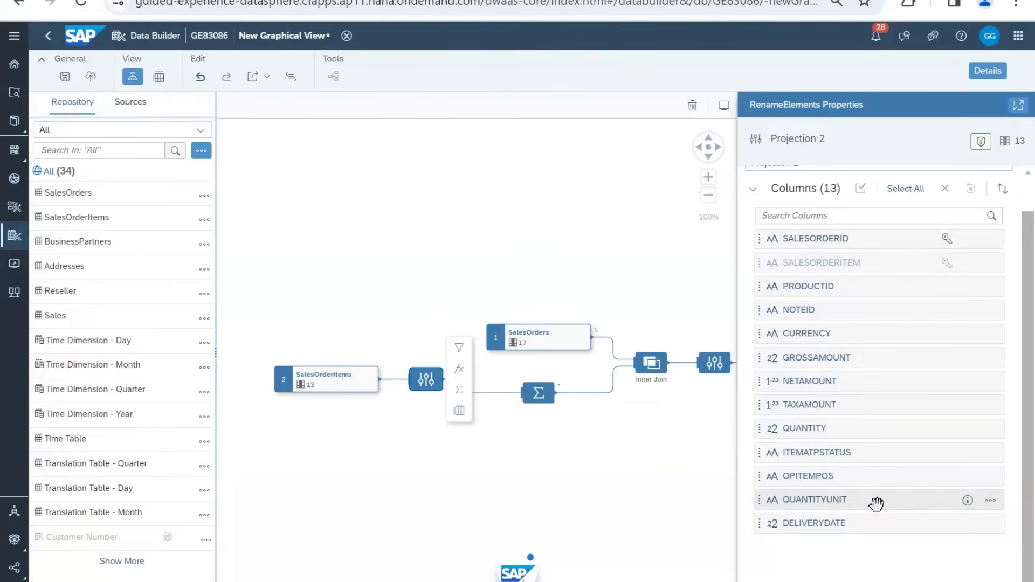
Step: Examine Aggregation 1's columns, the aggregation types offered for GROSSAMOUNT and DELIVERYDATE, and the Having expression area
click(548, 399)
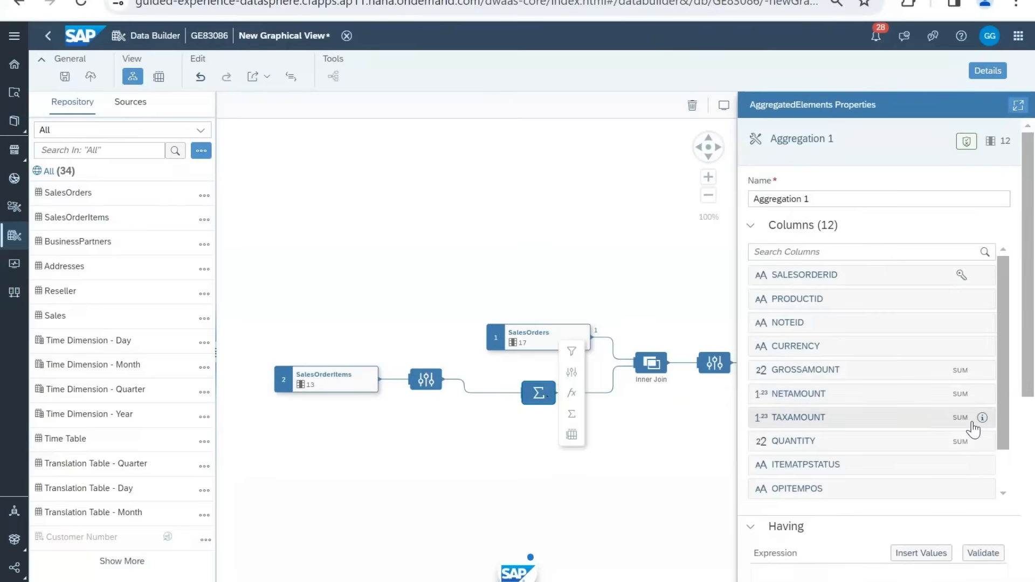
scroll(956, 447, down, 5)
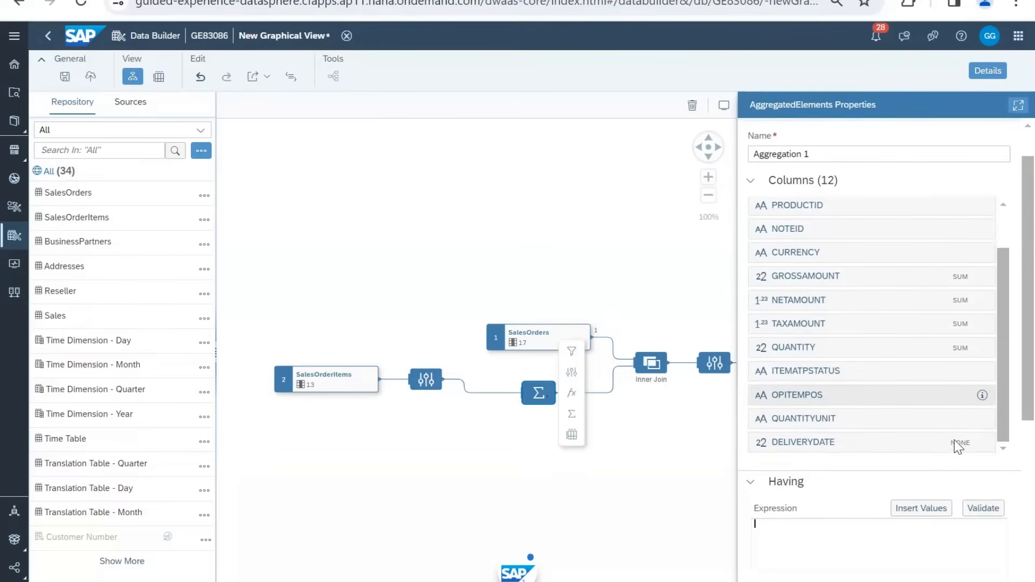
click(960, 276)
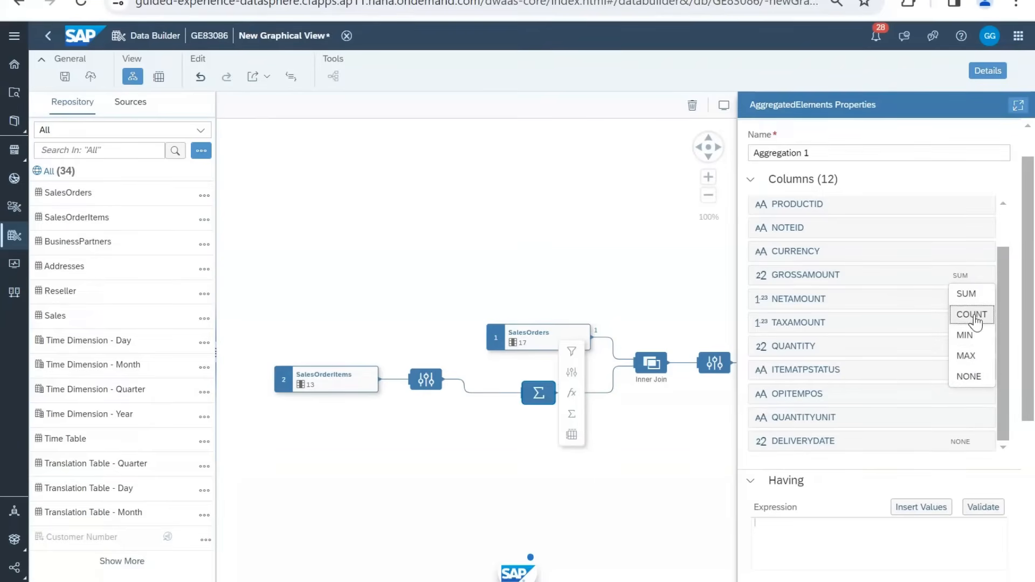
click(1006, 283)
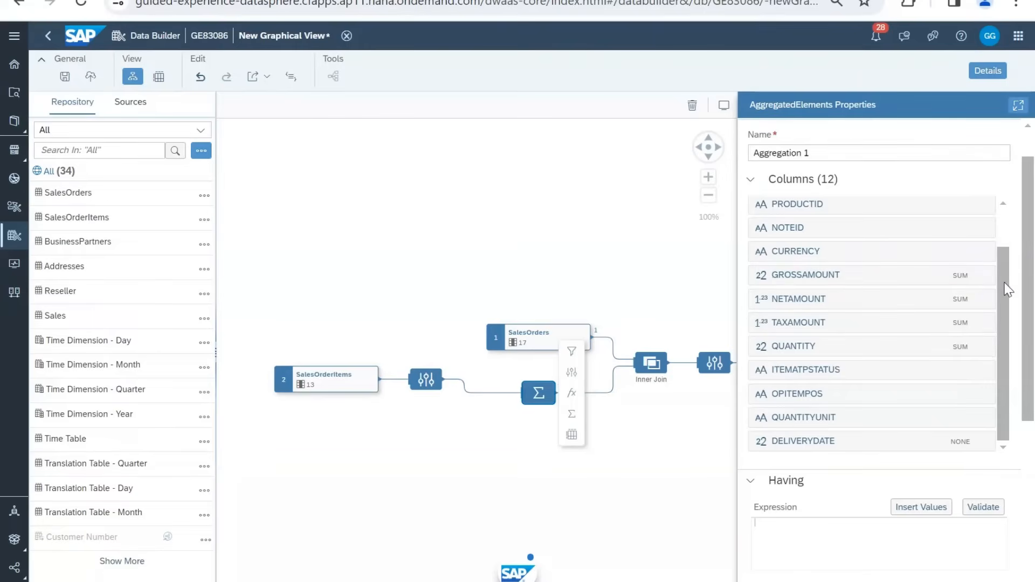
drag(1007, 289, 1004, 225)
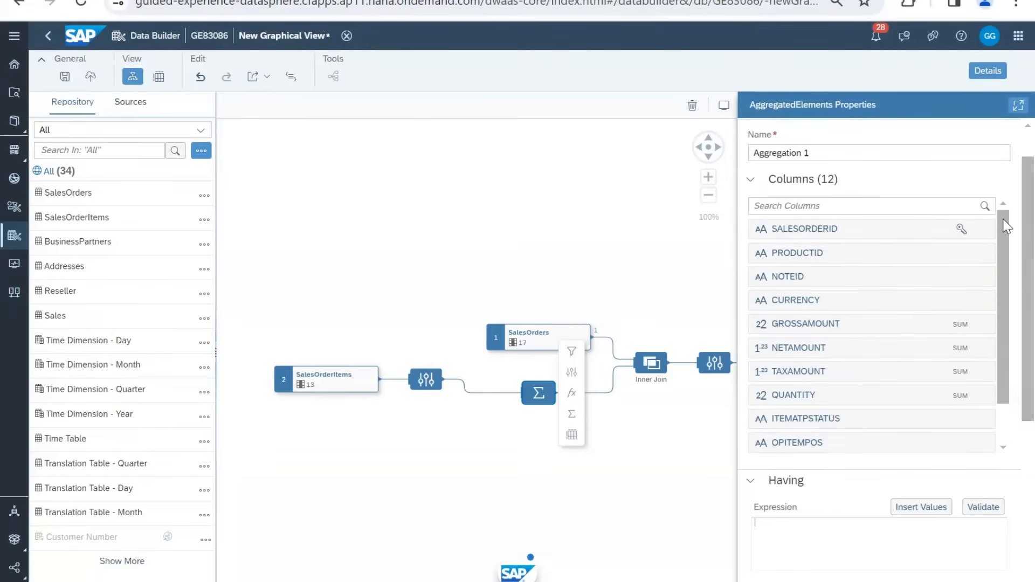
click(956, 254)
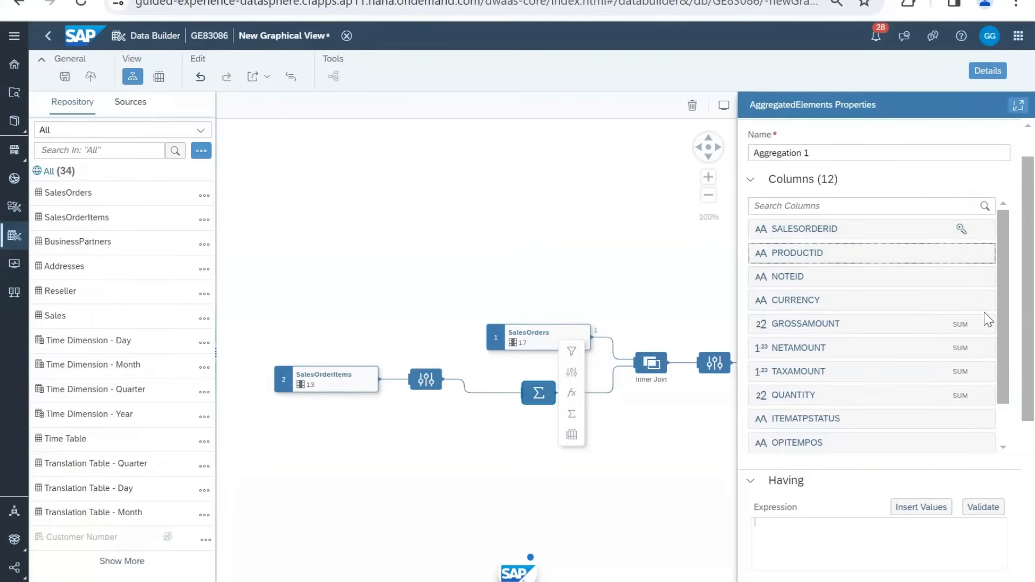
scroll(987, 319, down, 2)
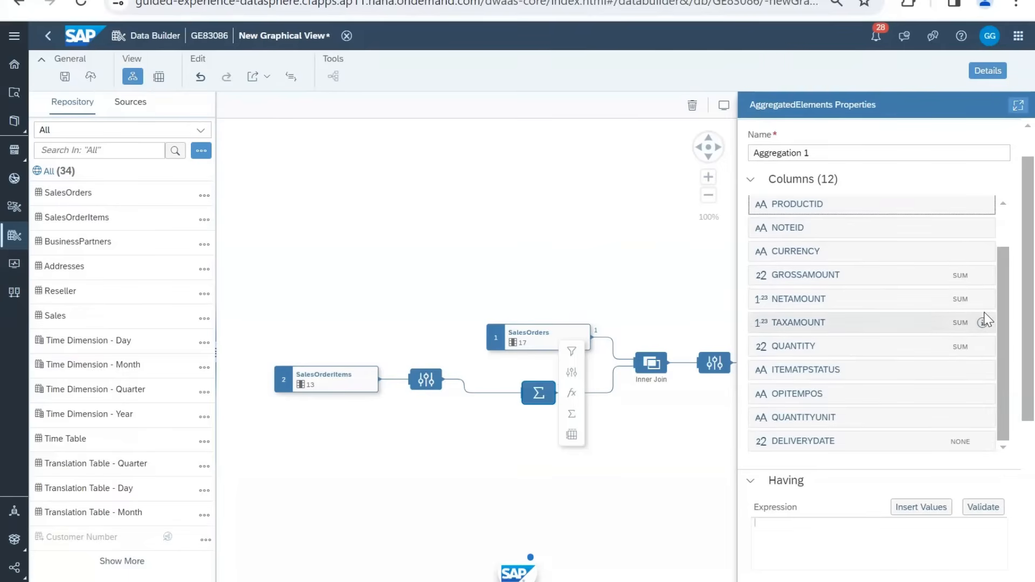
click(959, 442)
click(959, 444)
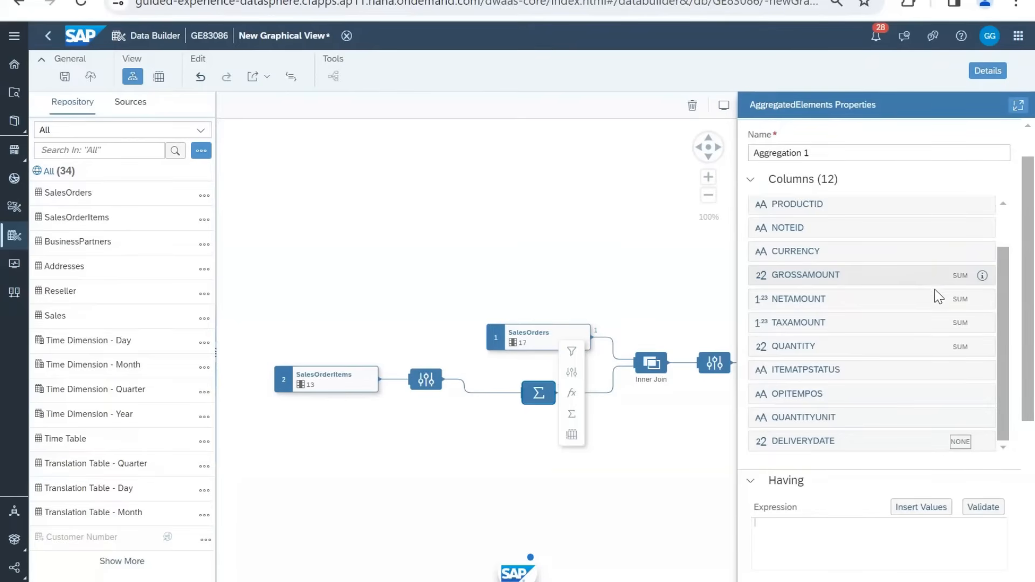
scroll(954, 345, up, 2)
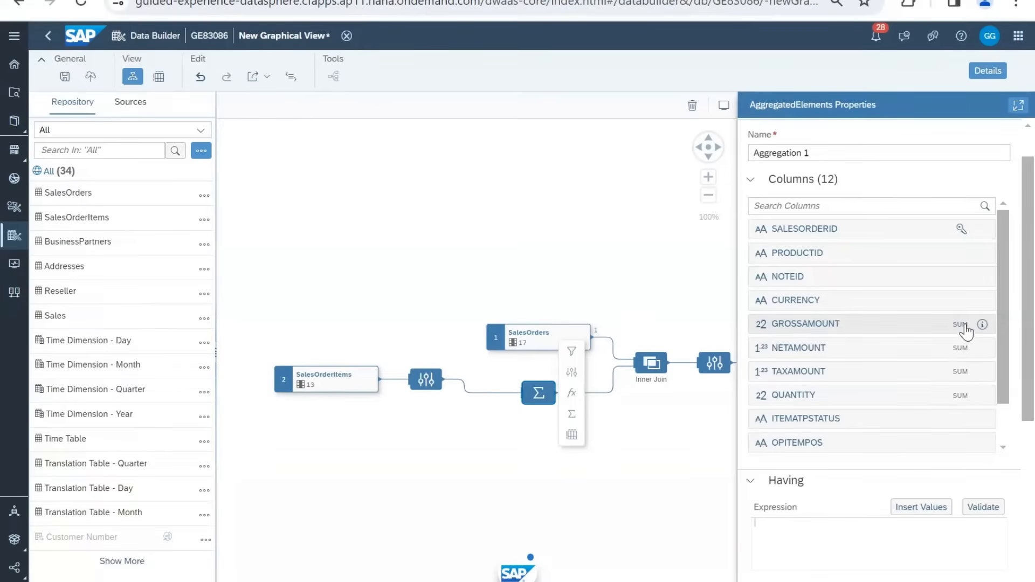
click(860, 539)
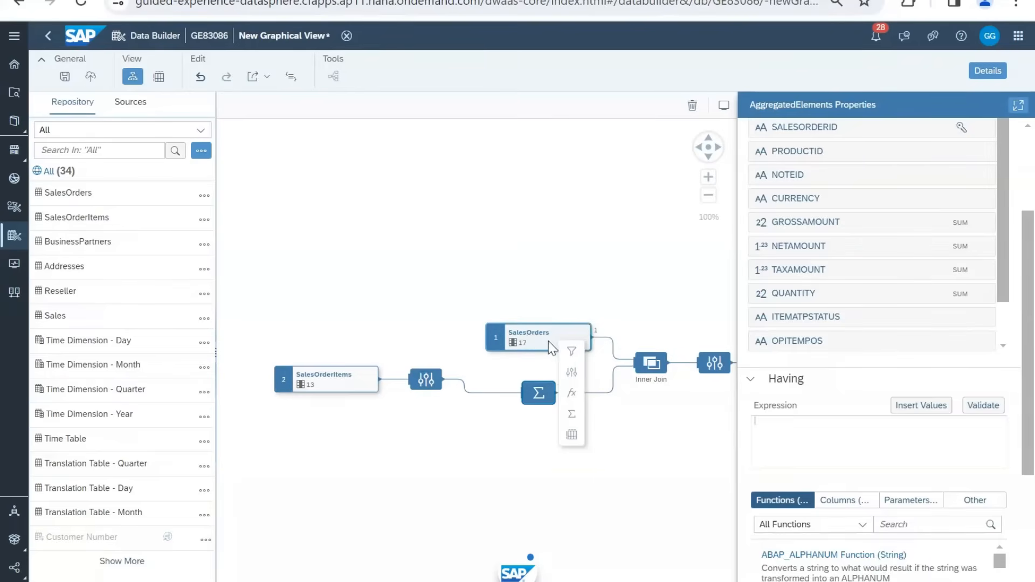
Step: Add a filter named CreateDate to SalesOrders with CREATEDAT in its expression, and look up the CURRENT_DATE() function
click(569, 351)
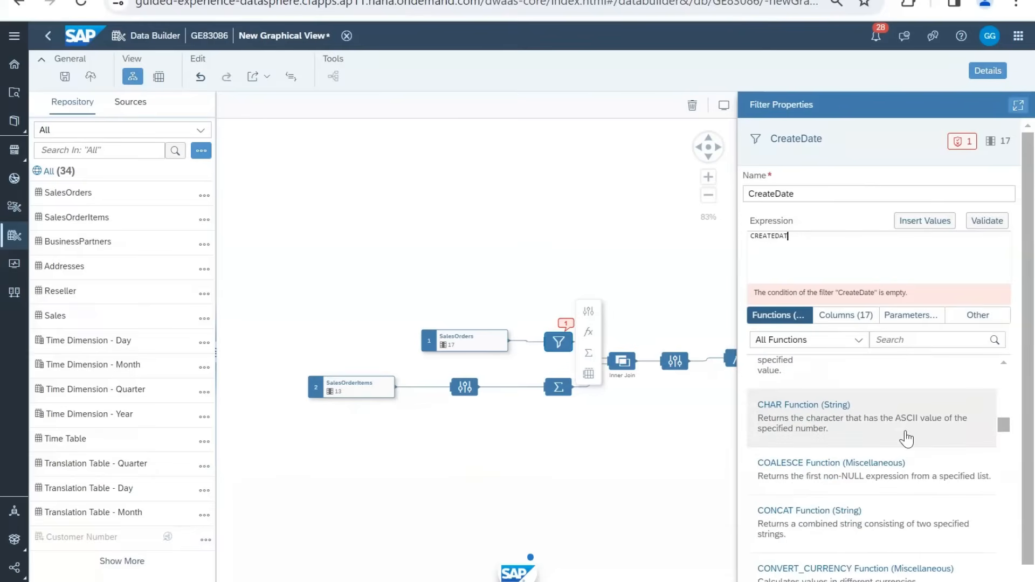
scroll(1007, 490, down, 3)
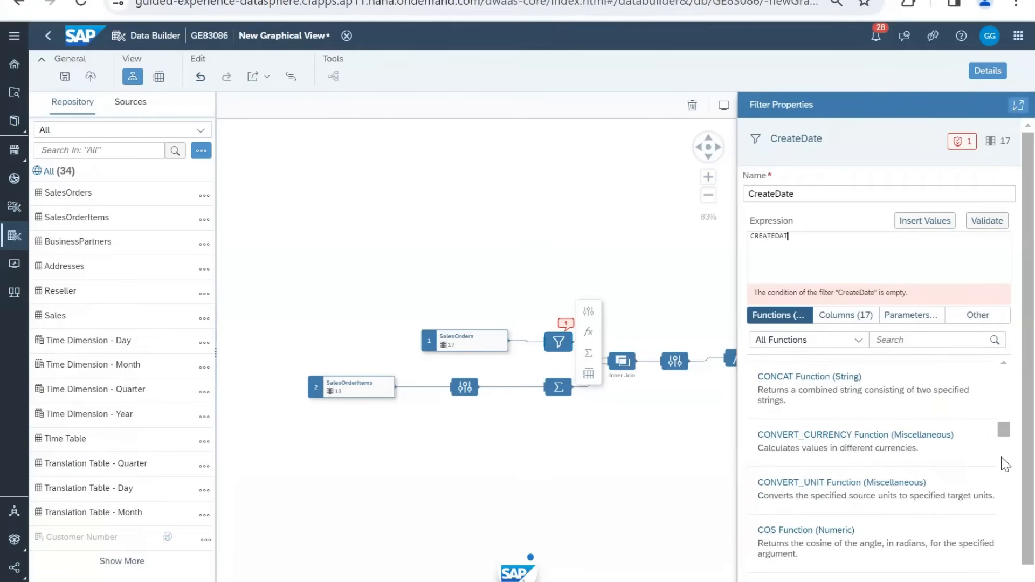
scroll(934, 498, down, 4)
scroll(933, 493, down, 4)
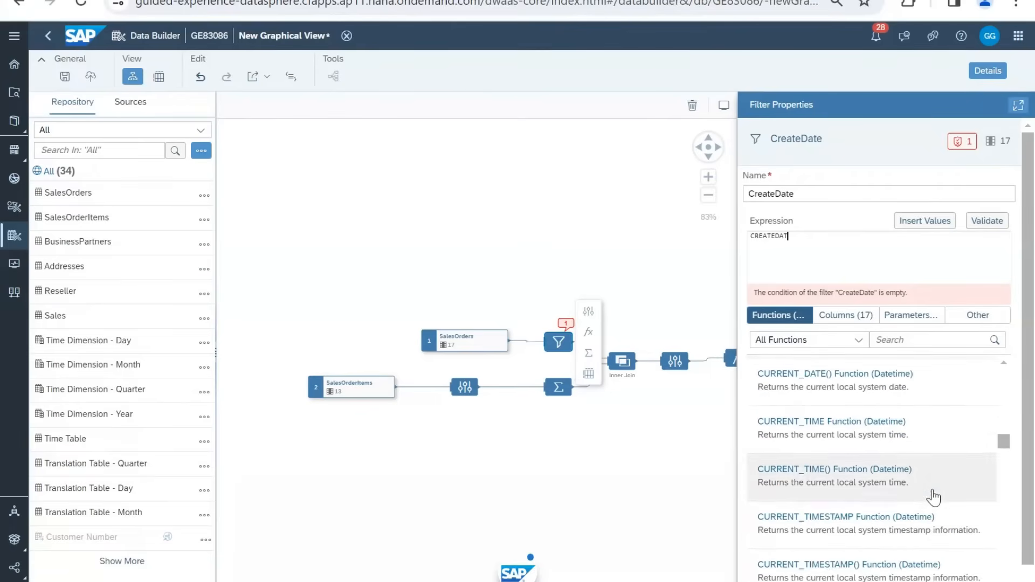
scroll(933, 494, up, 3)
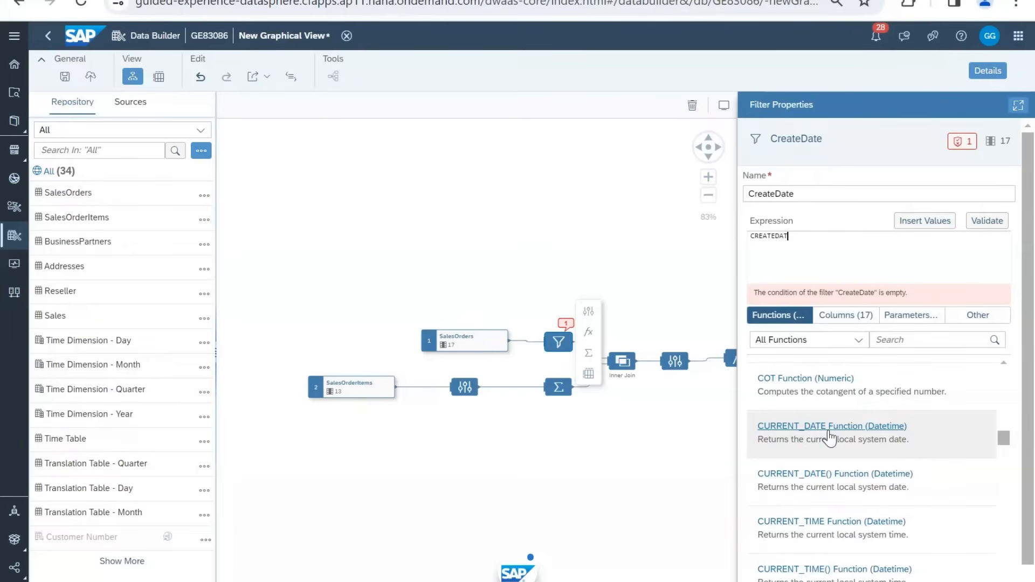
click(807, 474)
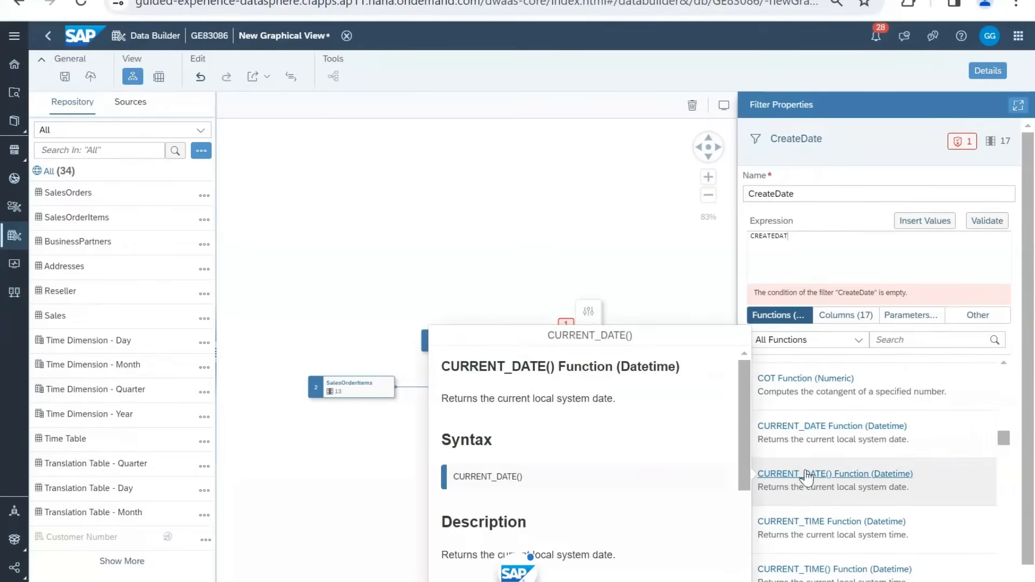
Step: Complete the CreateDate filter's first condition as CREATEDAT <= CURRENT_DATE
click(825, 244)
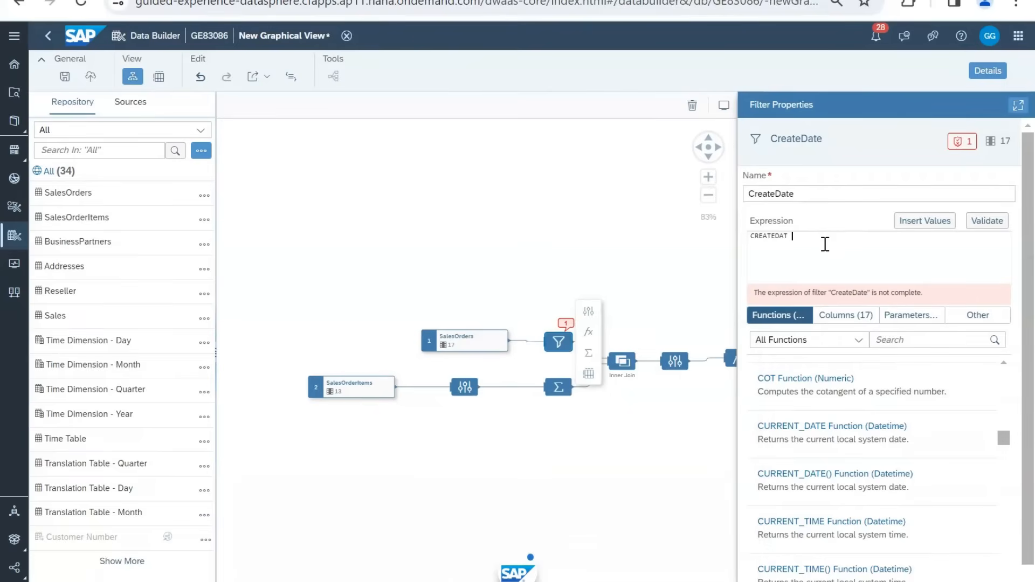
text(= curr)
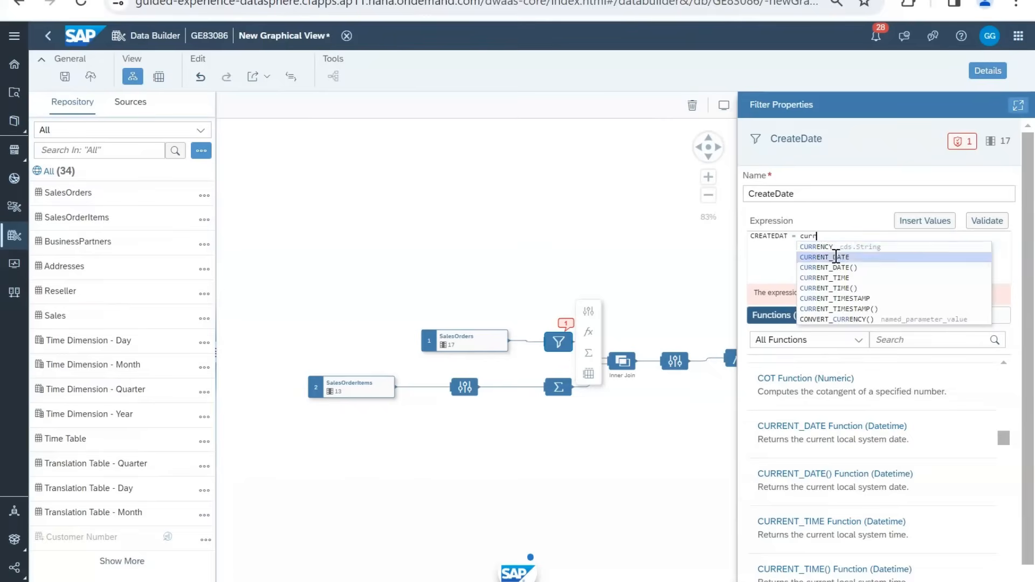
click(836, 258)
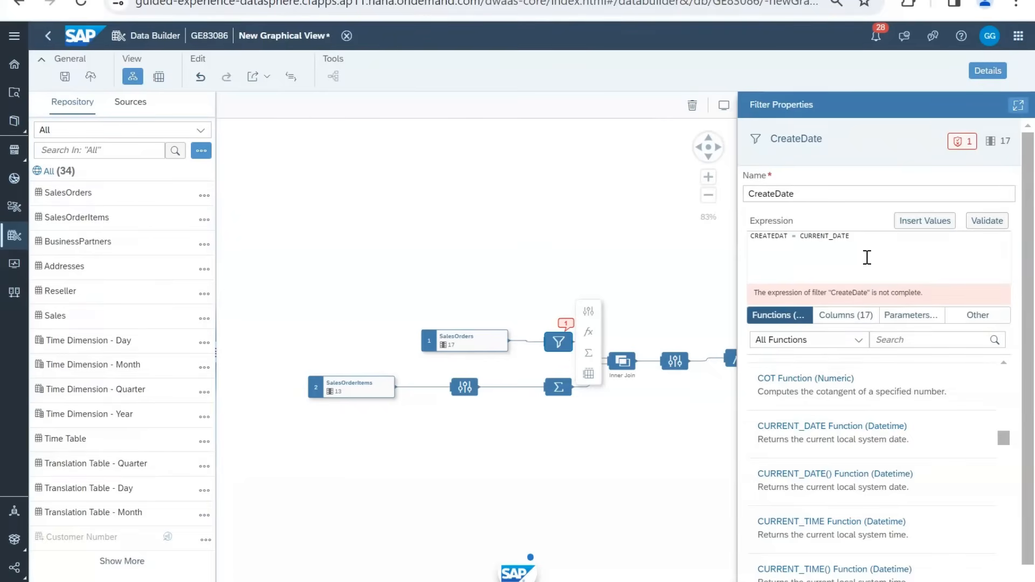
click(798, 236)
key(BackSpace)
text(<=)
Step: Append the second condition "and CREATEDAT >= CURRENT_DATE - 1095" to the CreateDate filter expression
click(888, 236)
text(and cre)
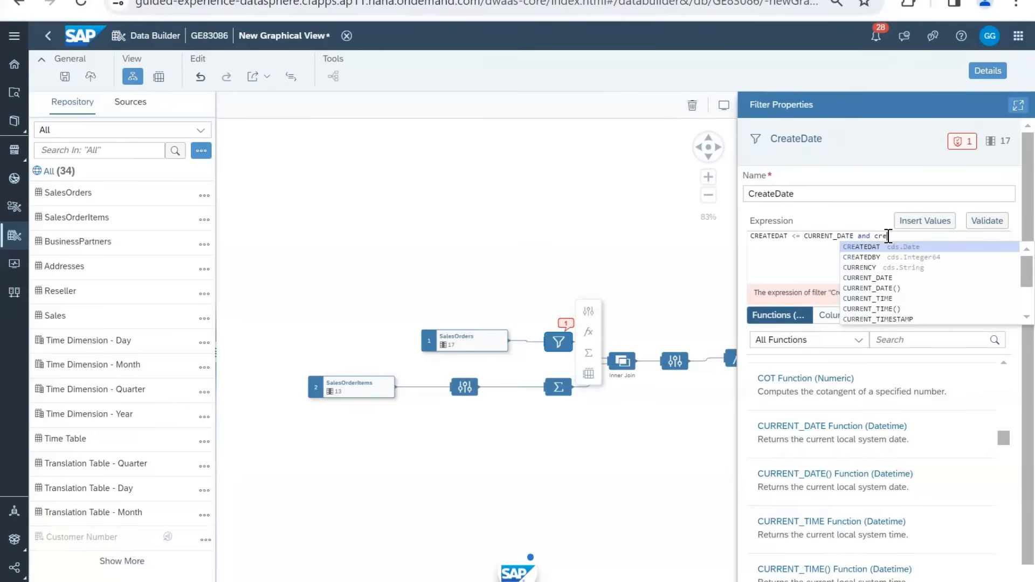
click(891, 247)
text(>)
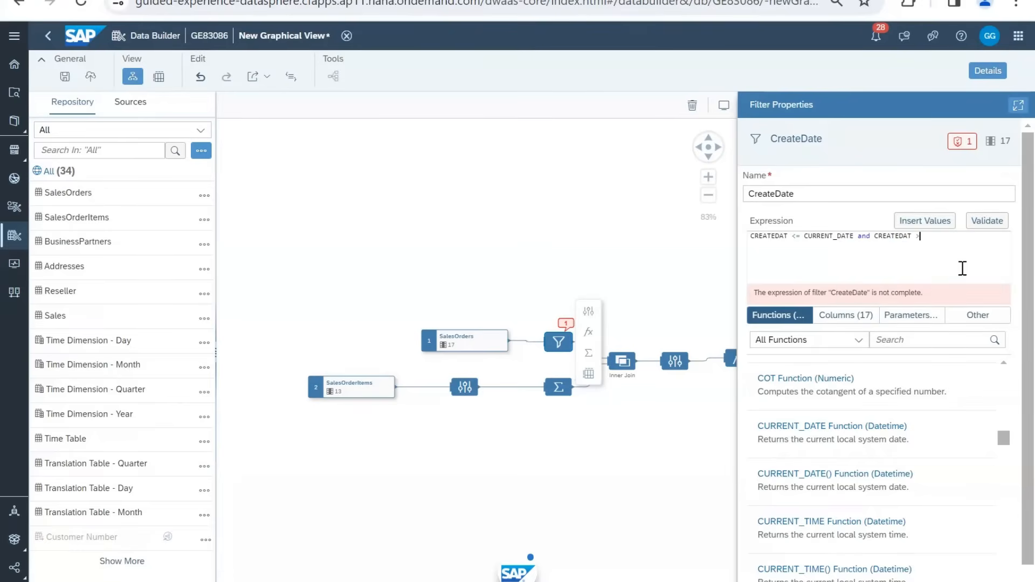
text(= cuu)
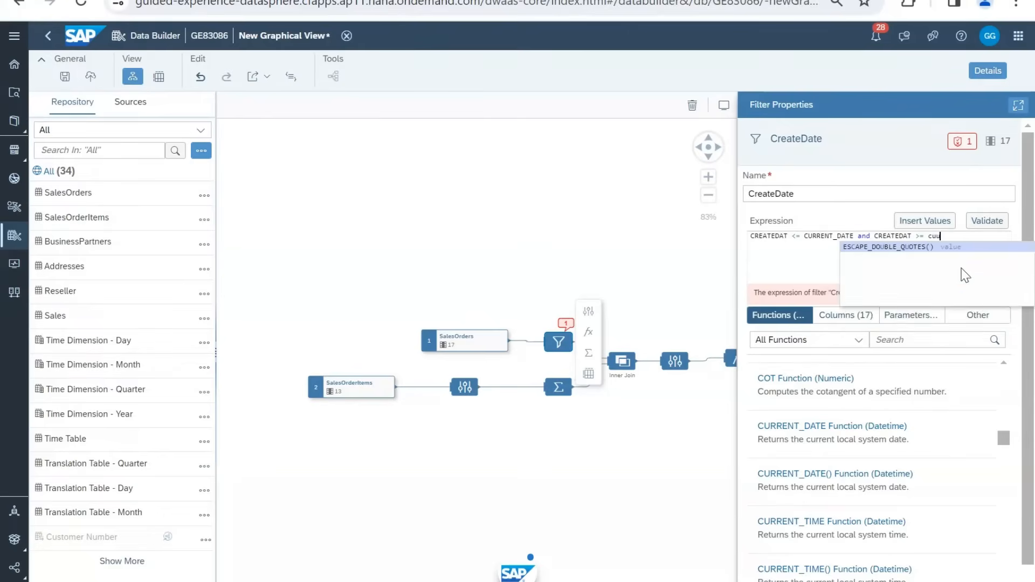
key(BackSpace)
text(rr)
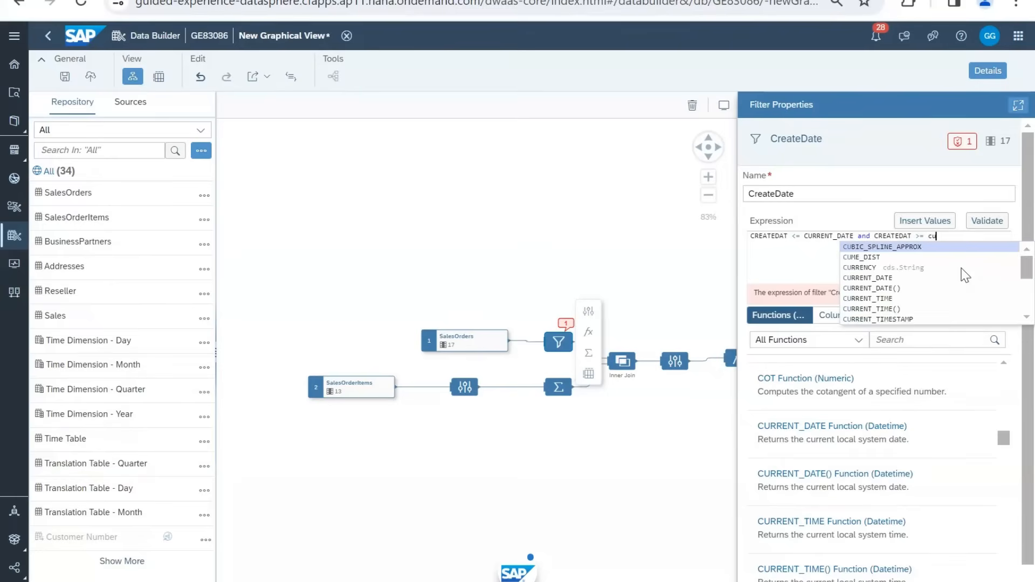
key(Down)
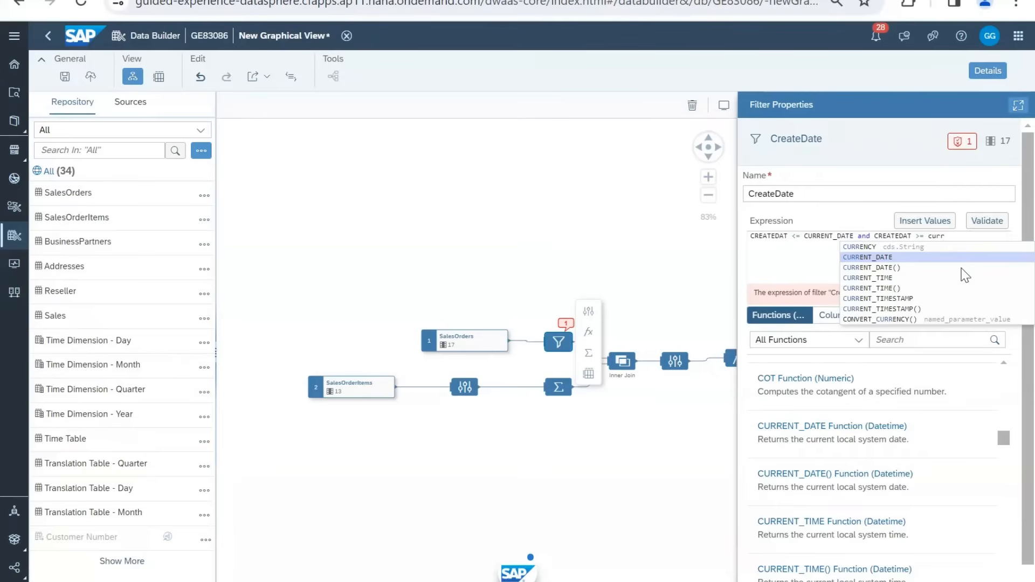
key(Return)
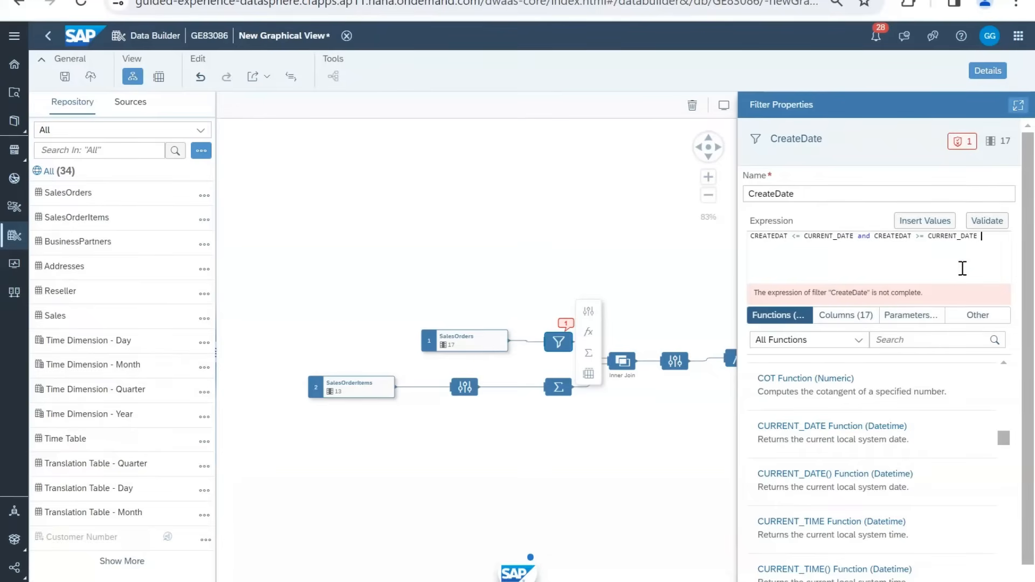
text(-)
text(1)
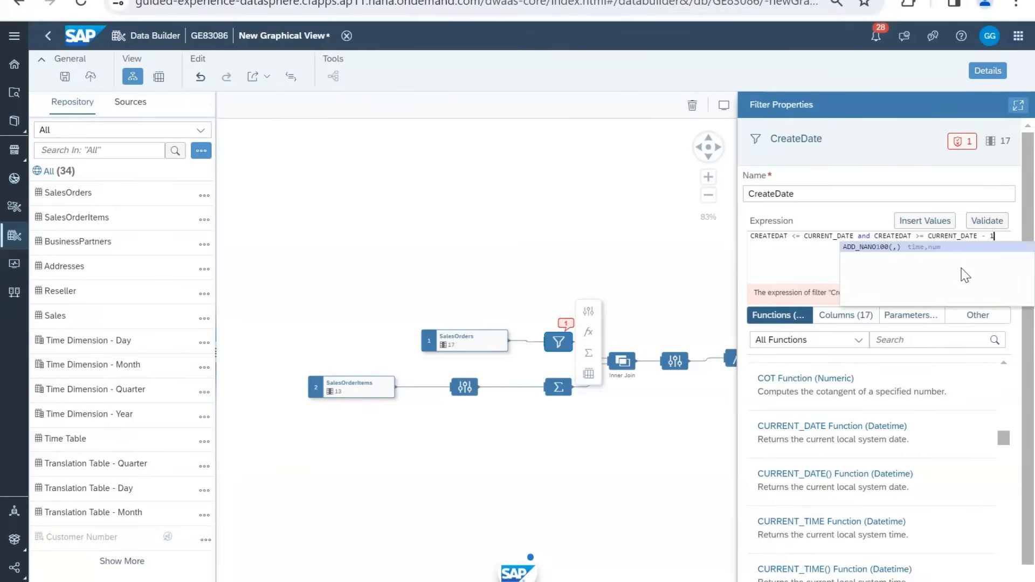
text(095)
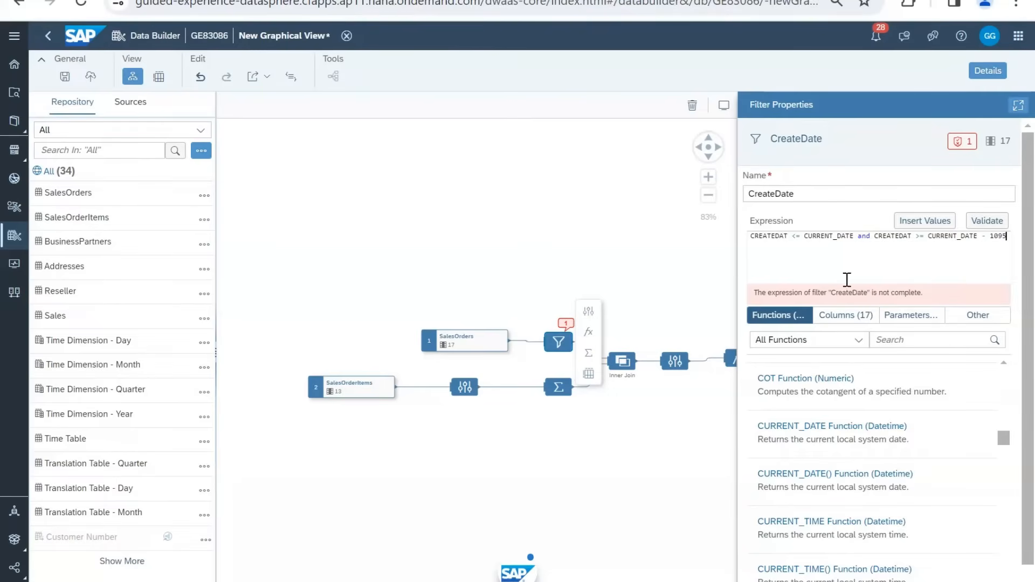
Step: Enclose each of the two CREATEDAT conditions in the filter expression in its own parentheses
click(792, 237)
click(853, 235)
text())
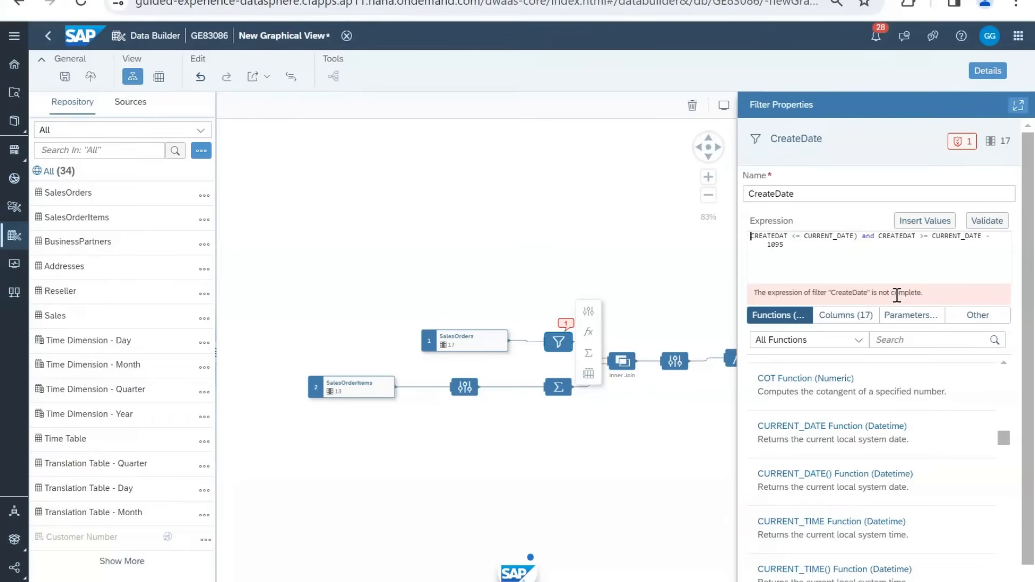
text(()
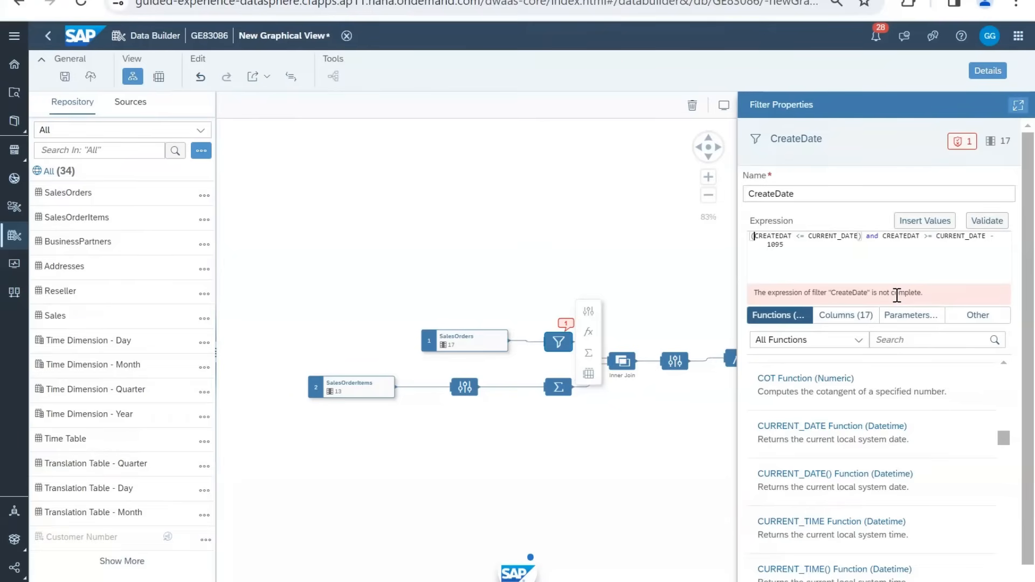
click(885, 237)
text(()
click(818, 249)
text())
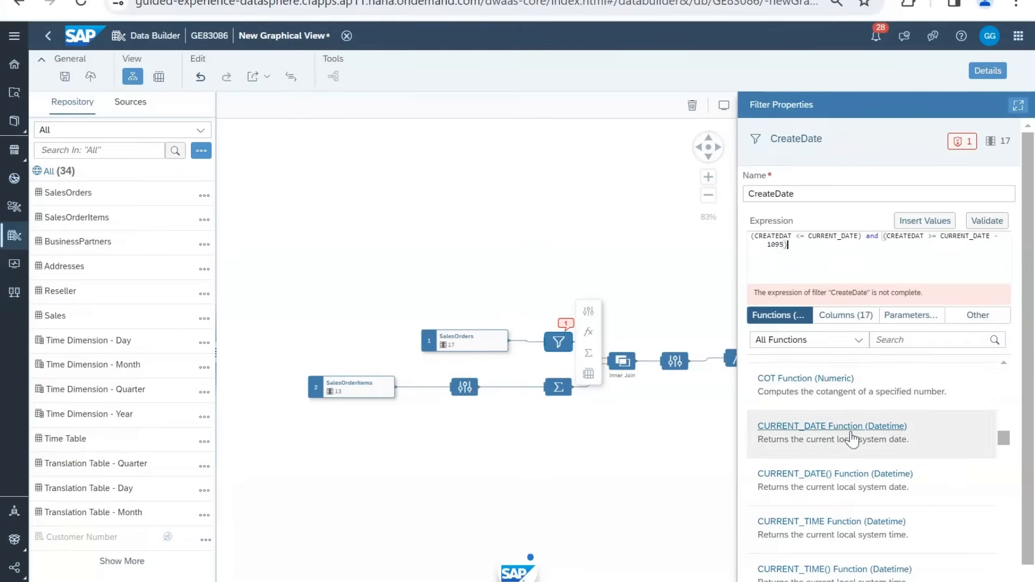
scroll(852, 439, down, 10)
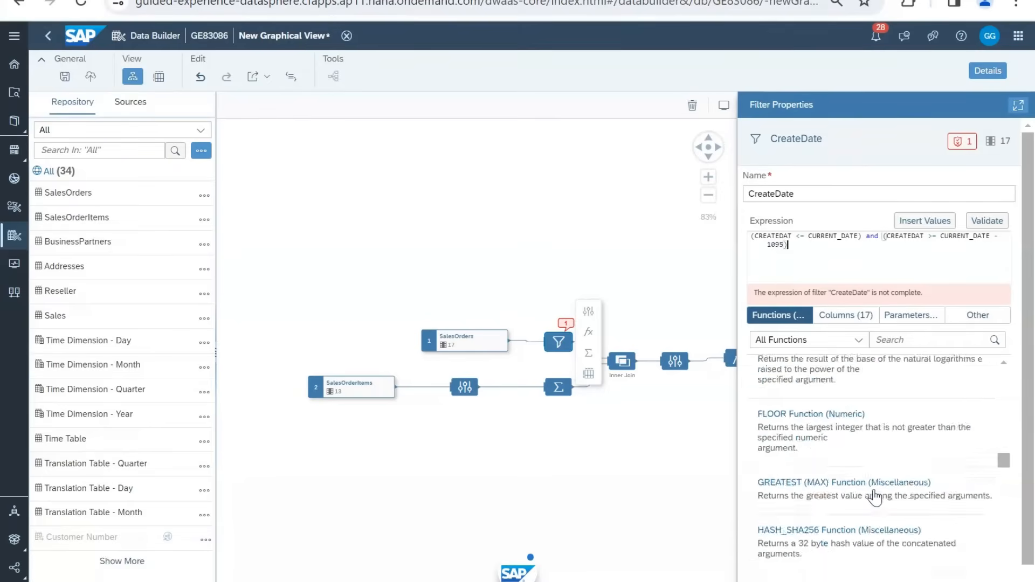
Step: Add empty call parentheses after the first CURRENT_DATE in the CreateDate filter expression, making it CURRENT_DATE()
scroll(874, 497, down, 10)
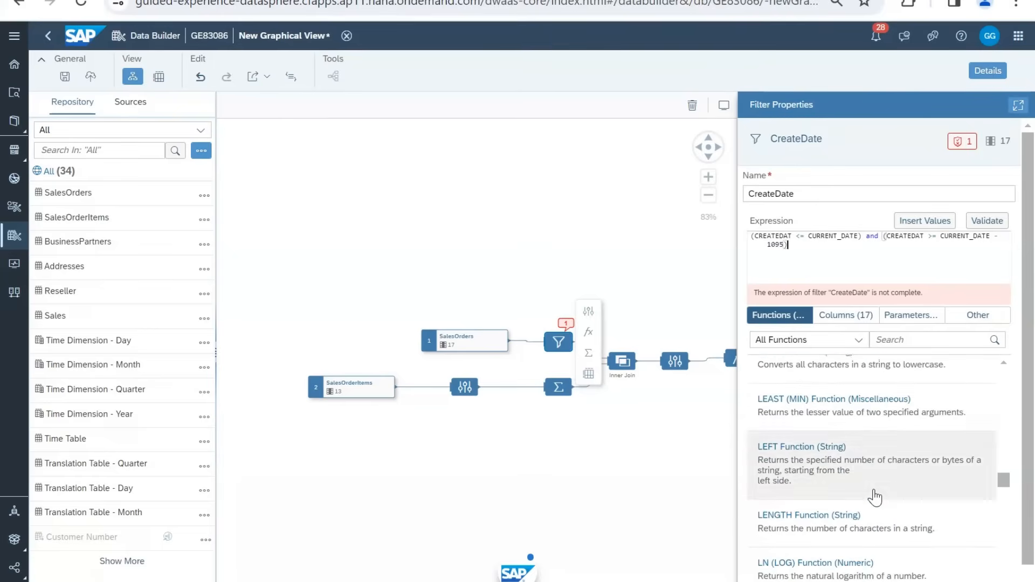
scroll(875, 497, down, 10)
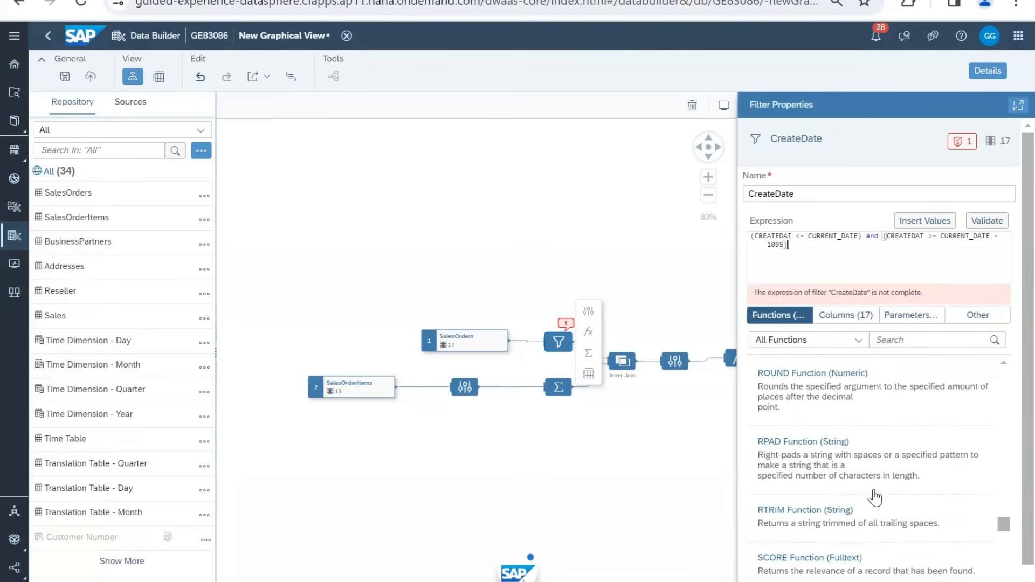
scroll(875, 497, down, 10)
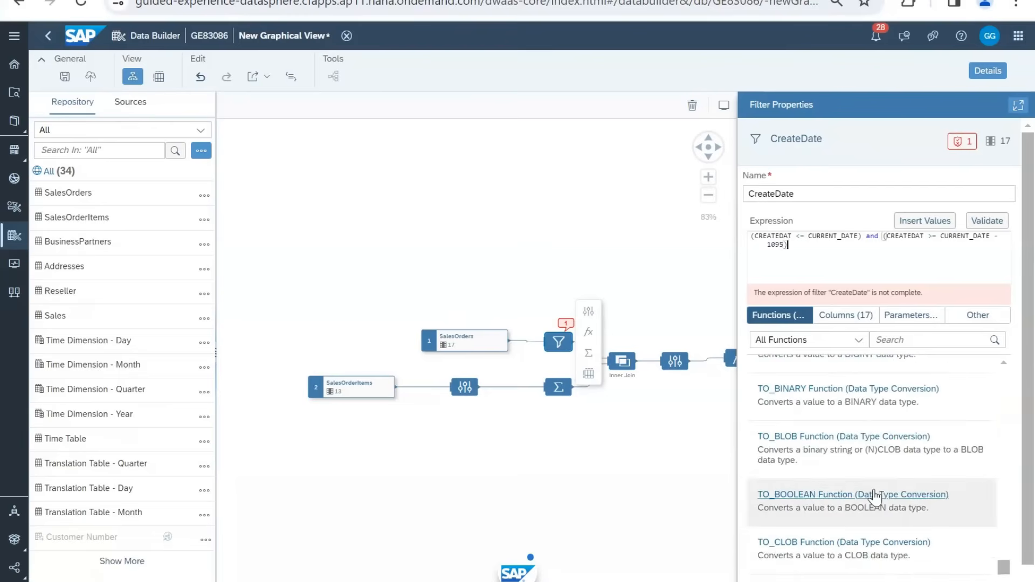
scroll(875, 497, down, 4)
scroll(875, 497, down, 10)
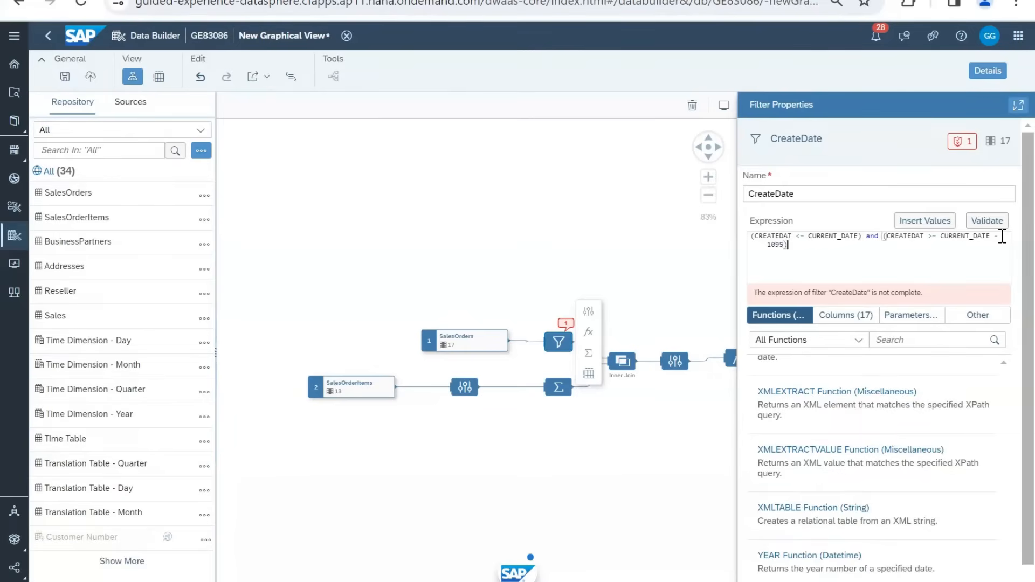
click(864, 239)
click(797, 235)
click(859, 236)
text(())
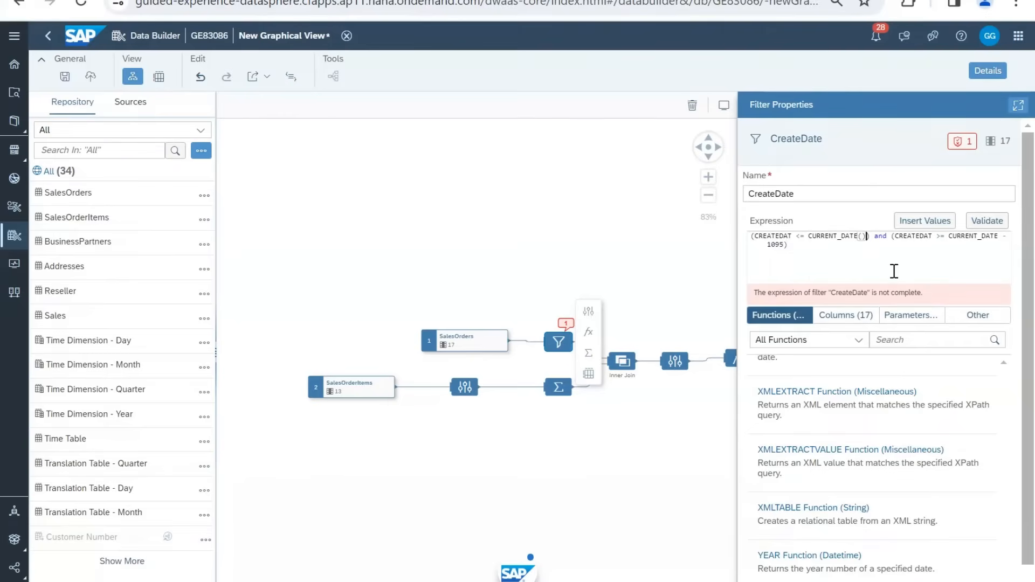
Step: Change the second CURRENT_DATE in the filter expression to CURRENT_DATE() and validate the expression
click(894, 271)
click(1007, 246)
text(()
click(936, 258)
click(984, 224)
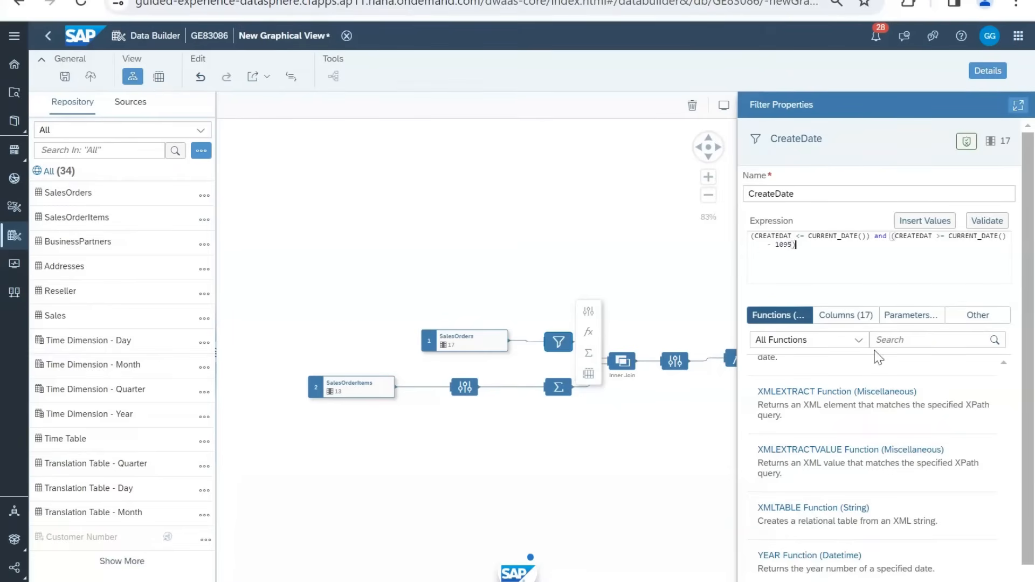
Step: Hide the properties details, enlarge the diagram and preview the data of the View 1 output node
scroll(874, 409, down, 1)
scroll(874, 404, up, 1)
click(465, 342)
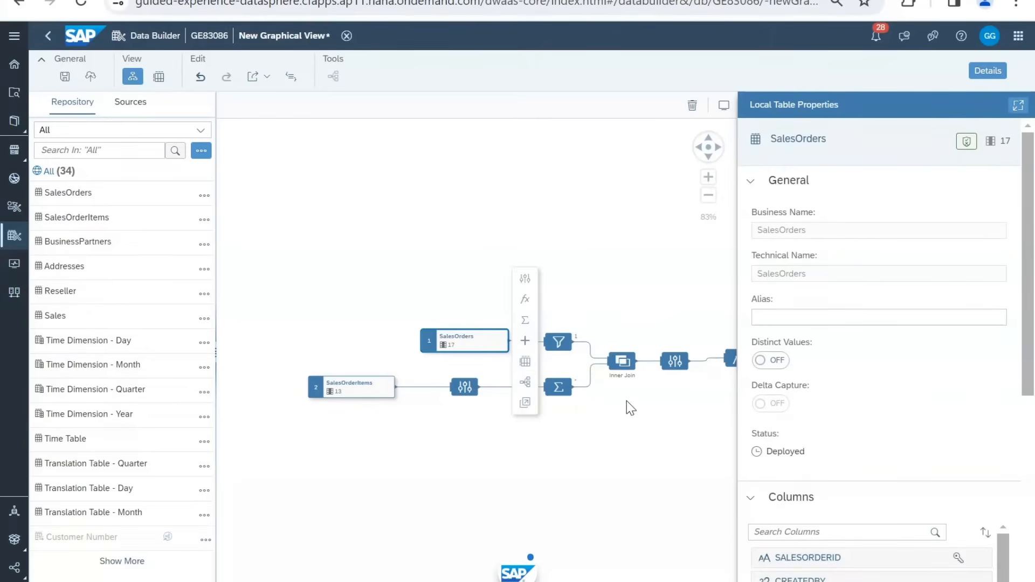
click(533, 494)
click(987, 71)
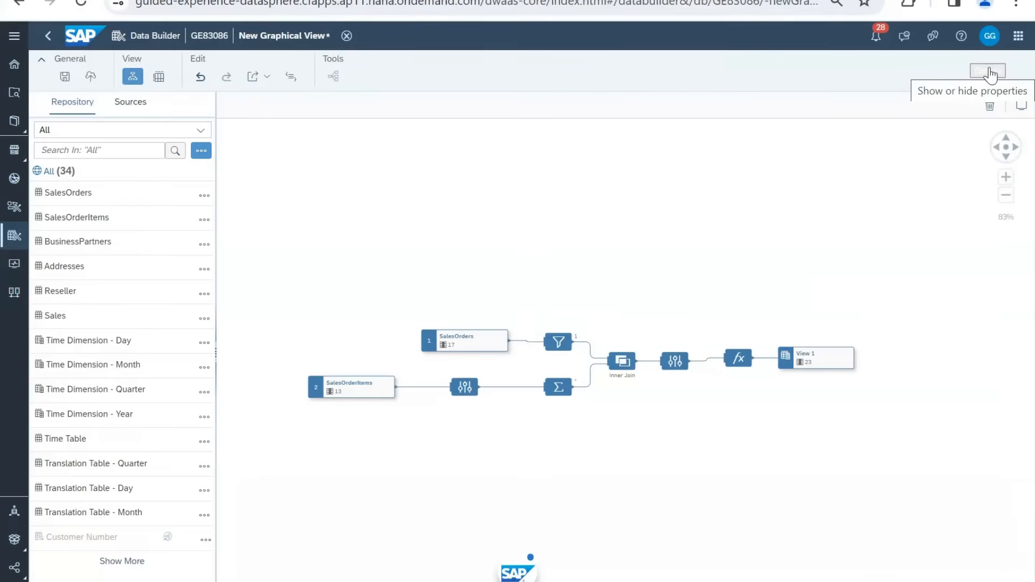
click(1006, 177)
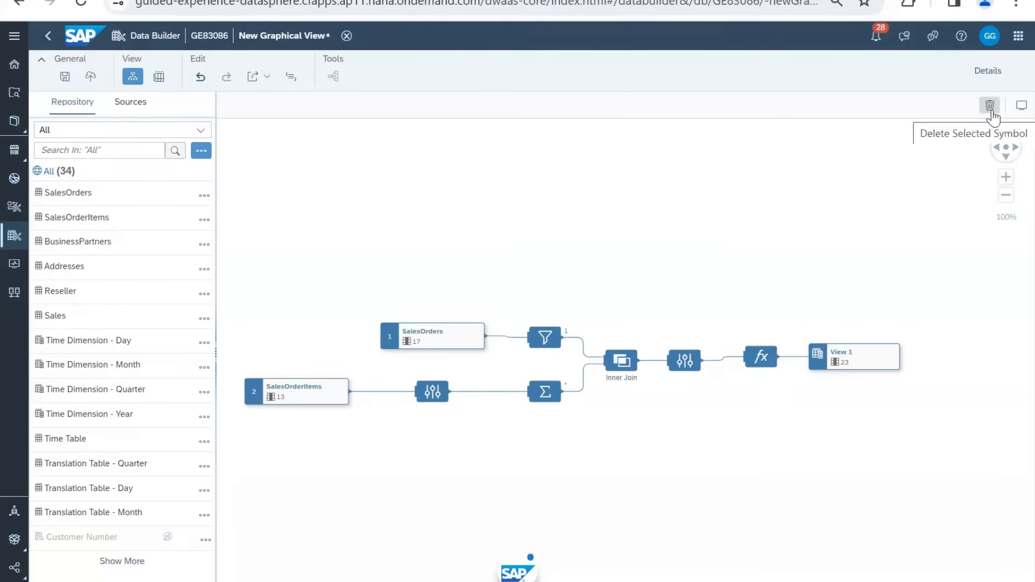
click(872, 362)
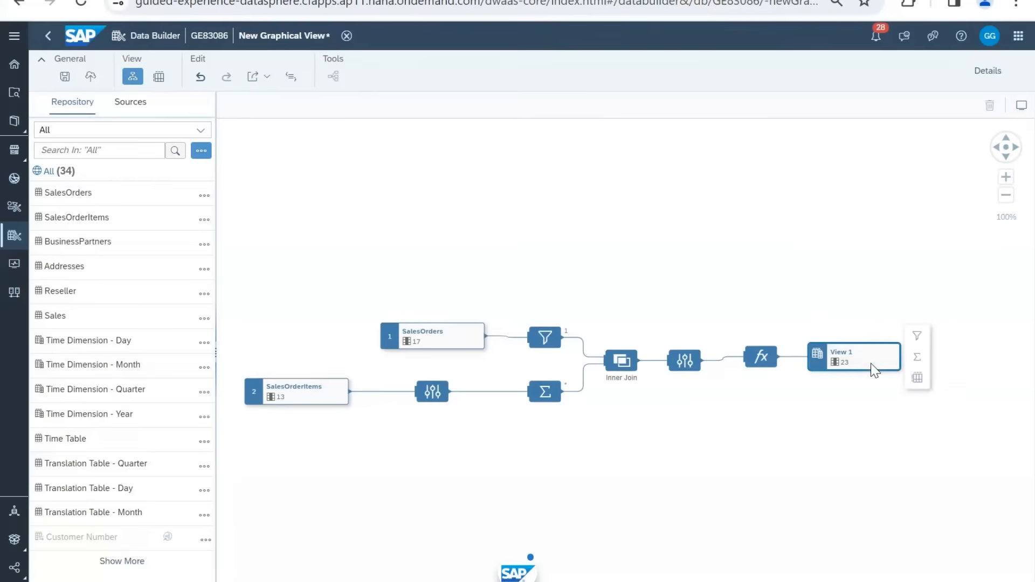
click(916, 379)
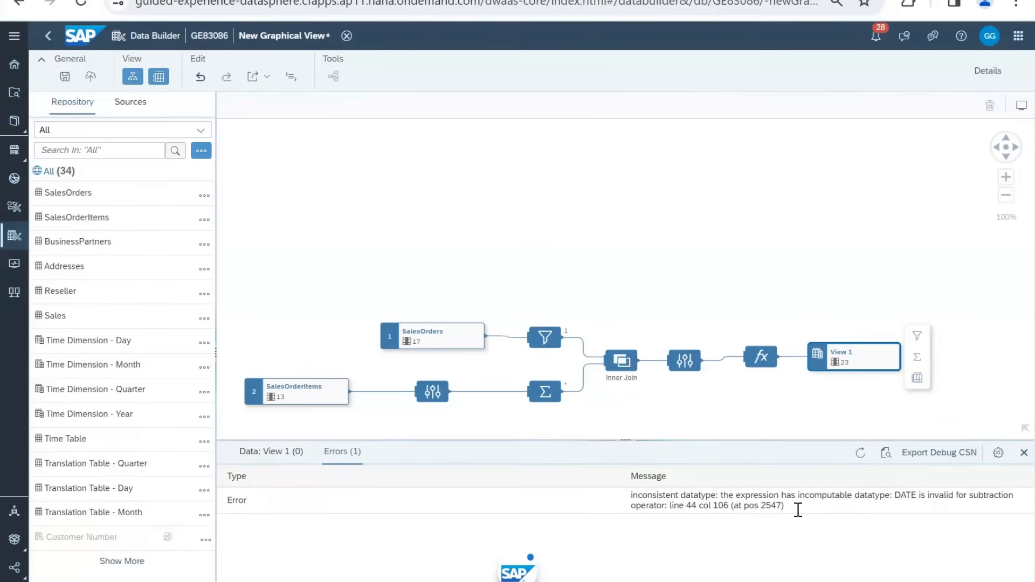
Step: Reopen the CreateDate filter's properties and look through the function list for a datetime function that shifts a date by days
click(551, 339)
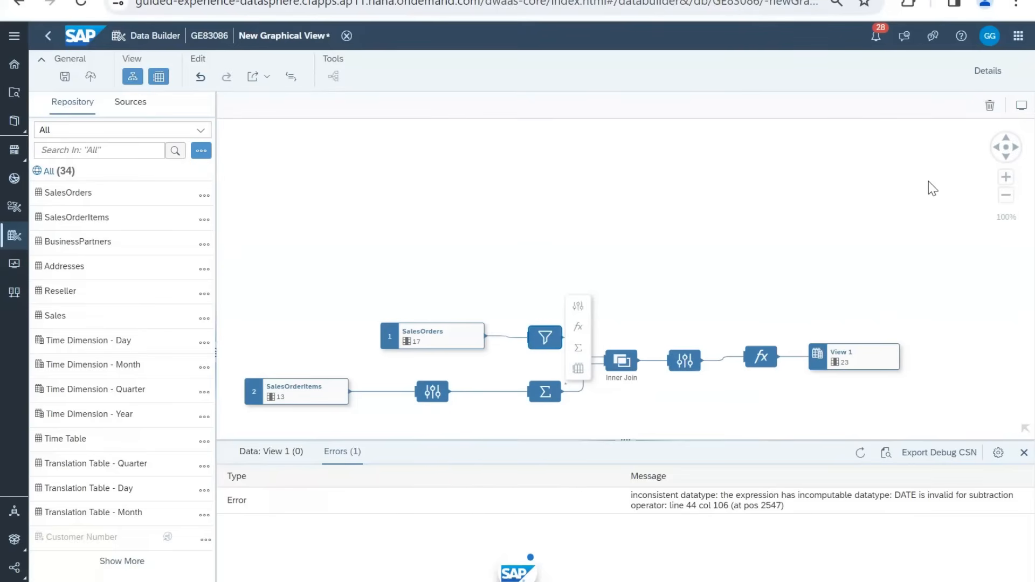
click(995, 75)
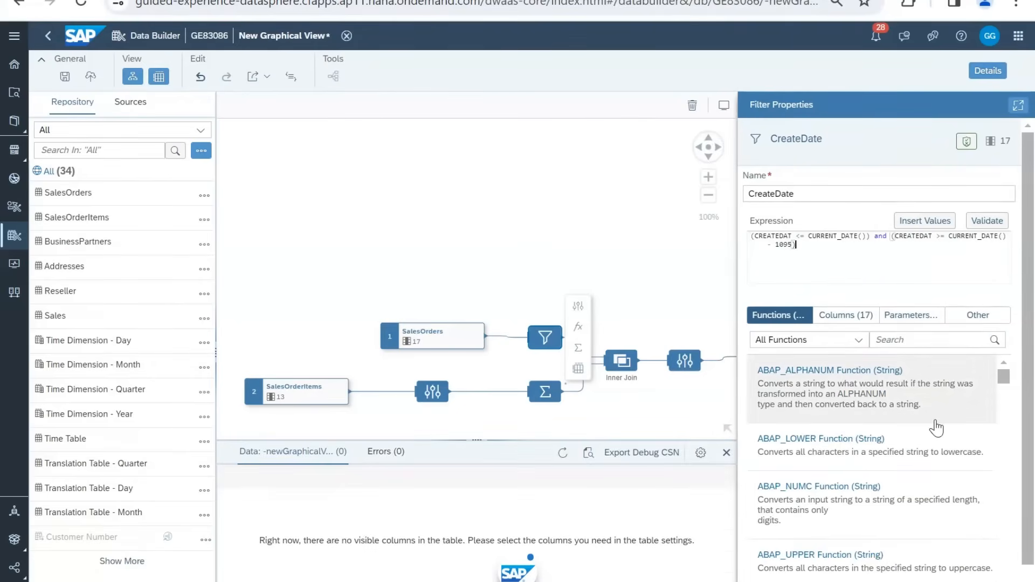
scroll(937, 427, down, 10)
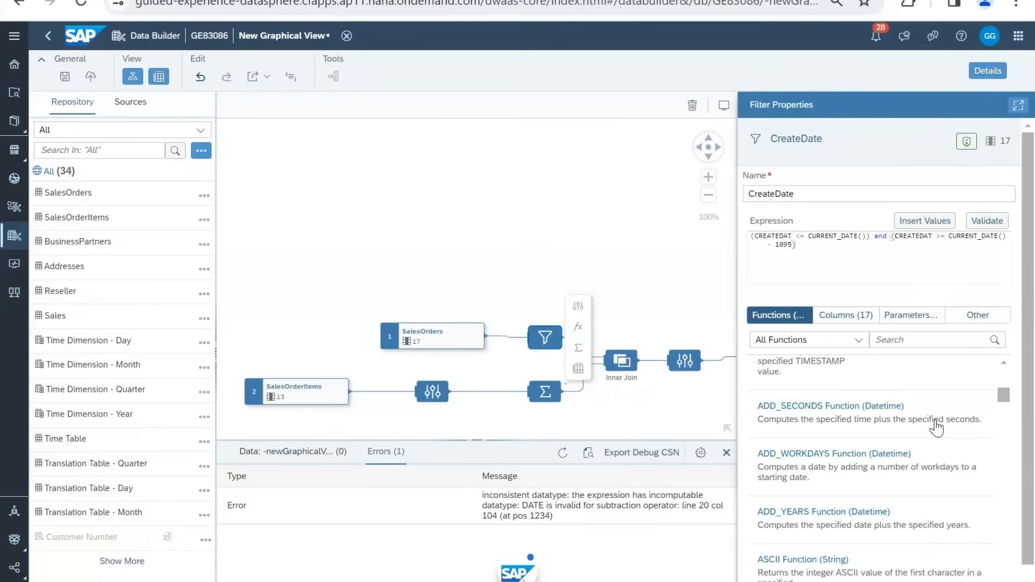
scroll(937, 427, up, 3)
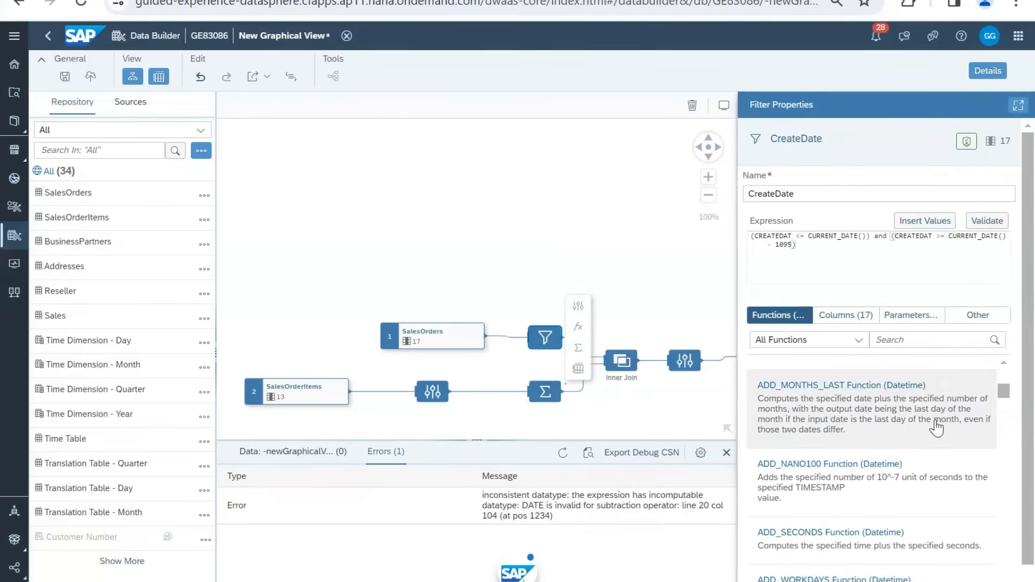
scroll(936, 428, up, 3)
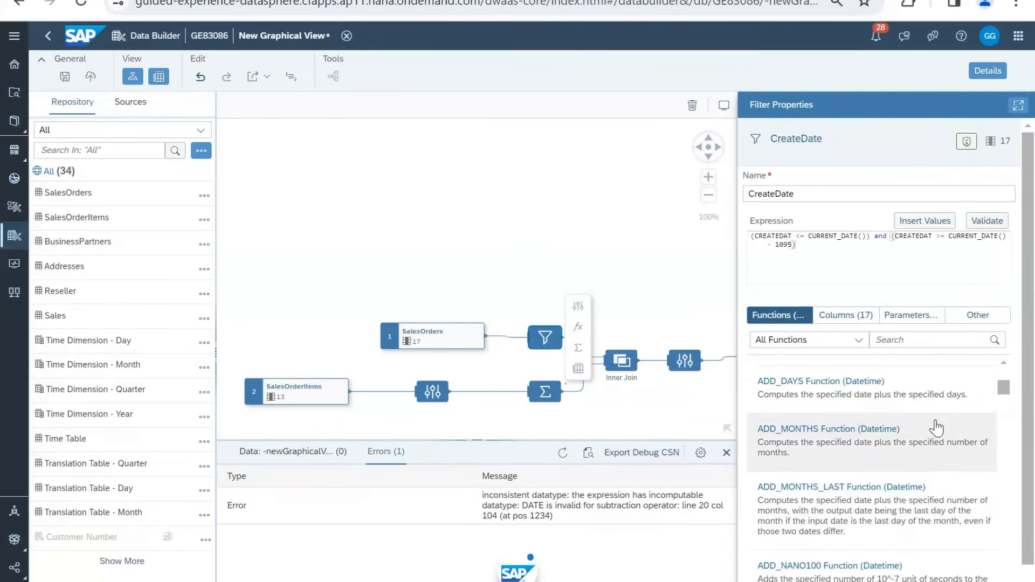
scroll(937, 428, up, 1)
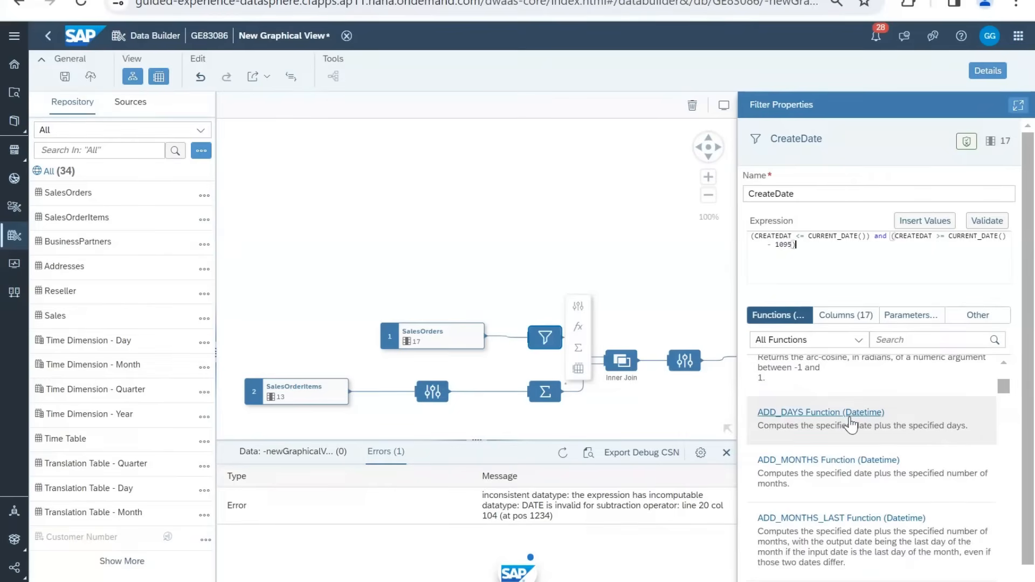
scroll(851, 425, up, 1)
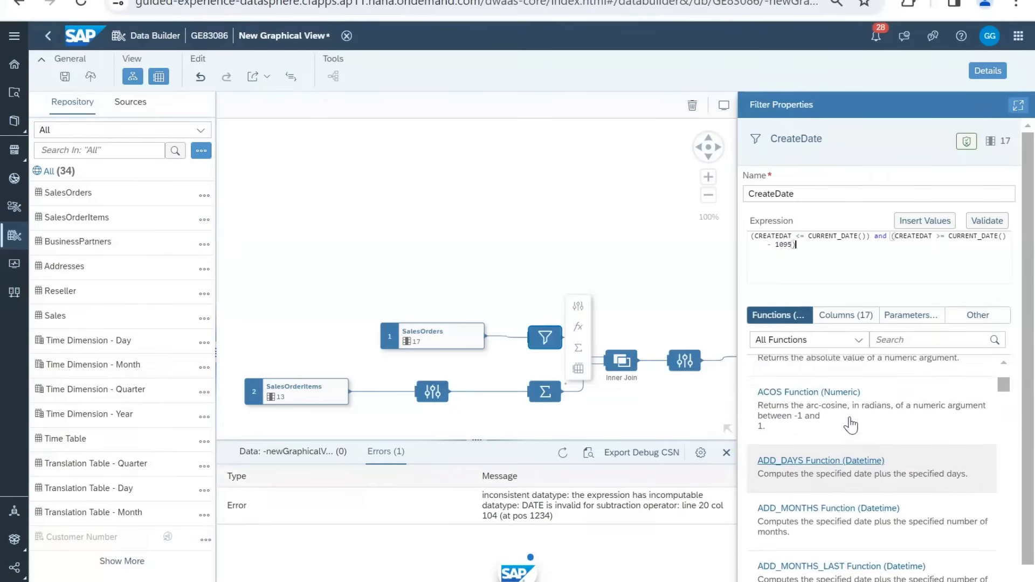
scroll(850, 425, up, 1)
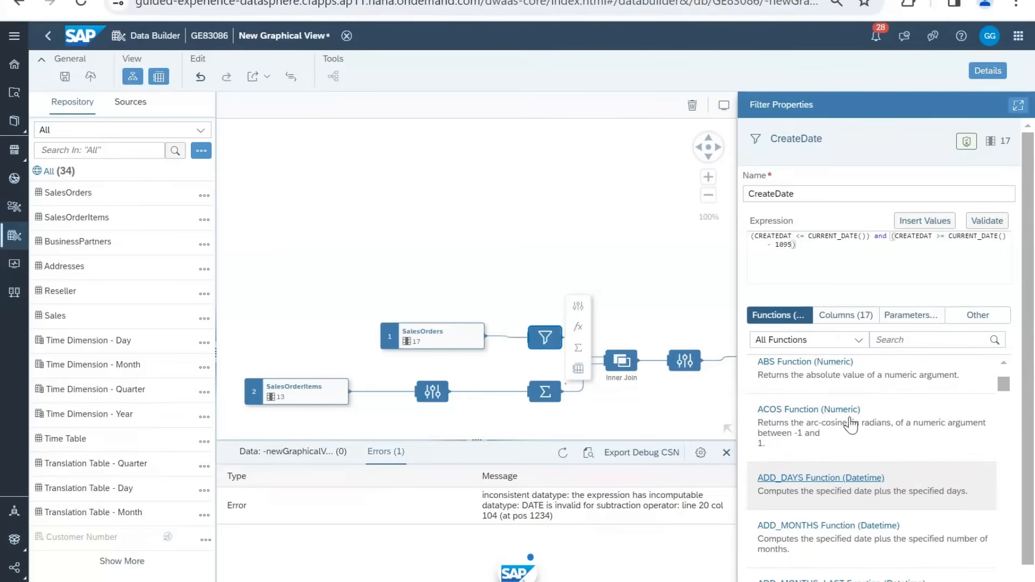
scroll(851, 425, down, 2)
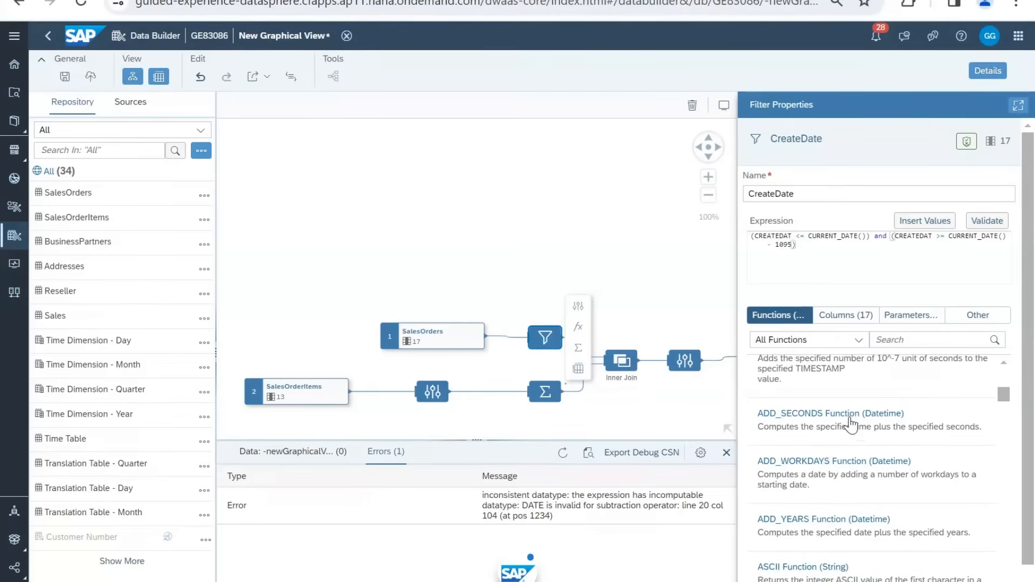
scroll(851, 424, down, 10)
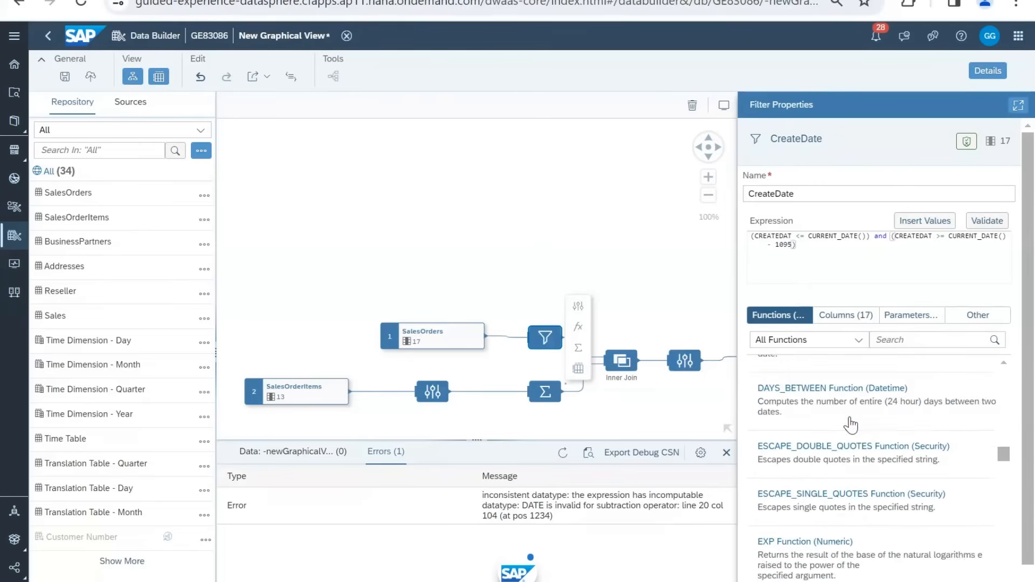
scroll(851, 425, down, 20)
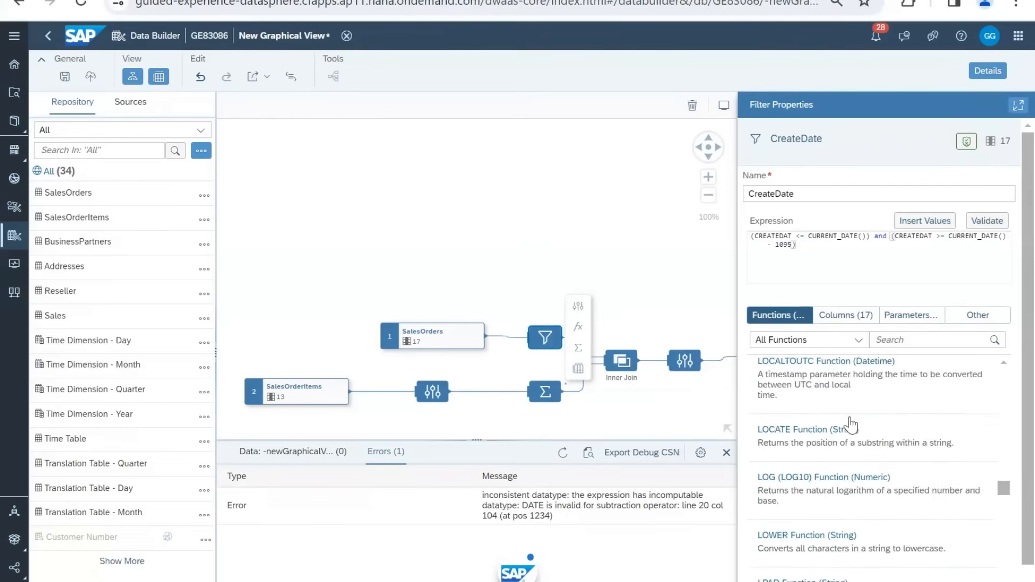
scroll(851, 425, down, 20)
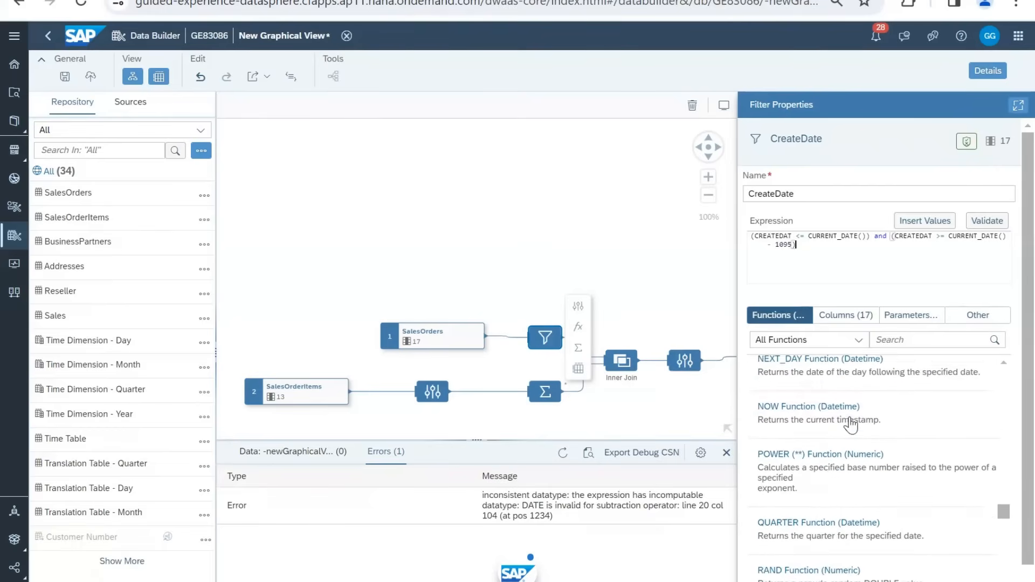
scroll(851, 424, down, 15)
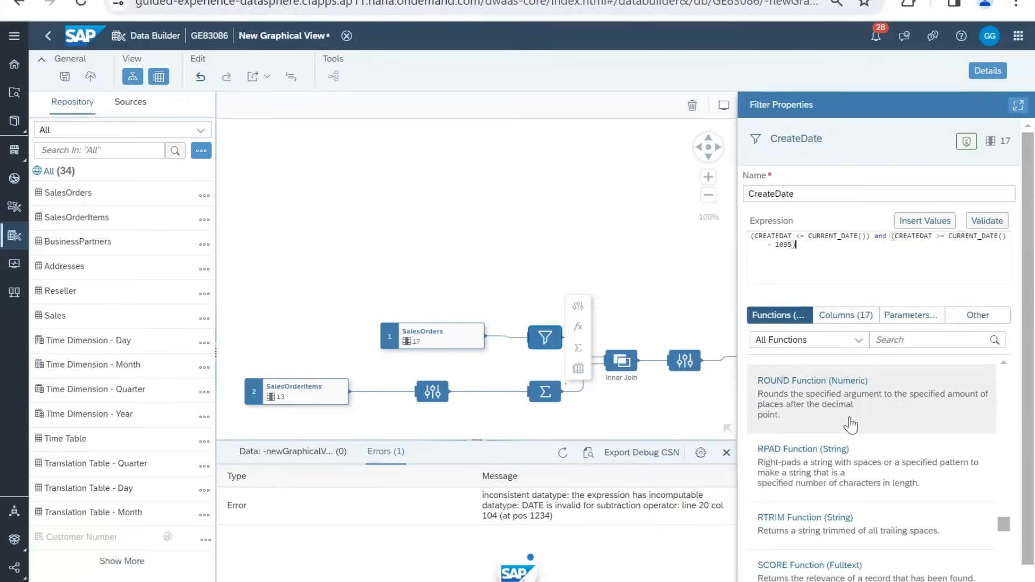
scroll(851, 425, down, 15)
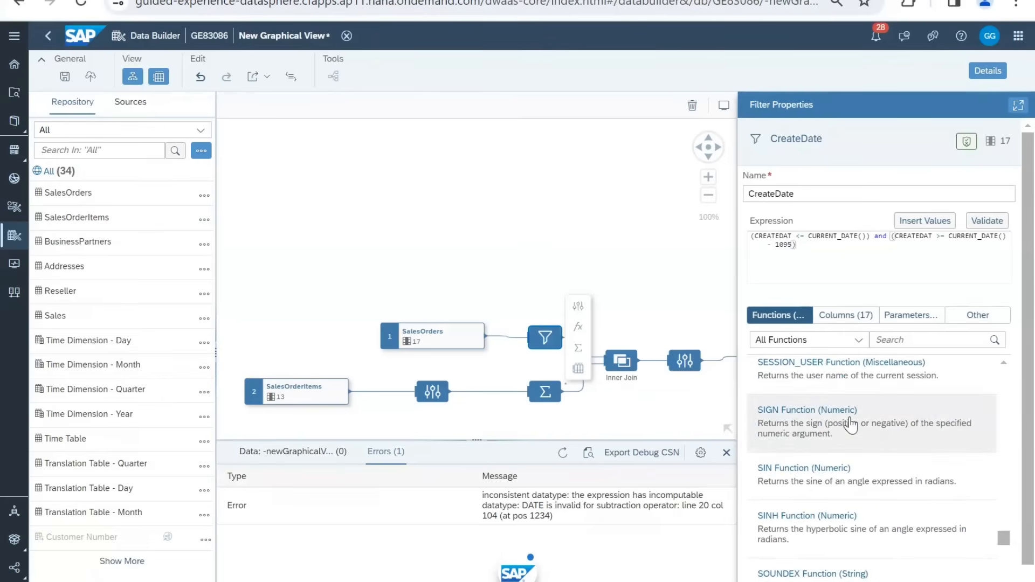
scroll(851, 424, down, 10)
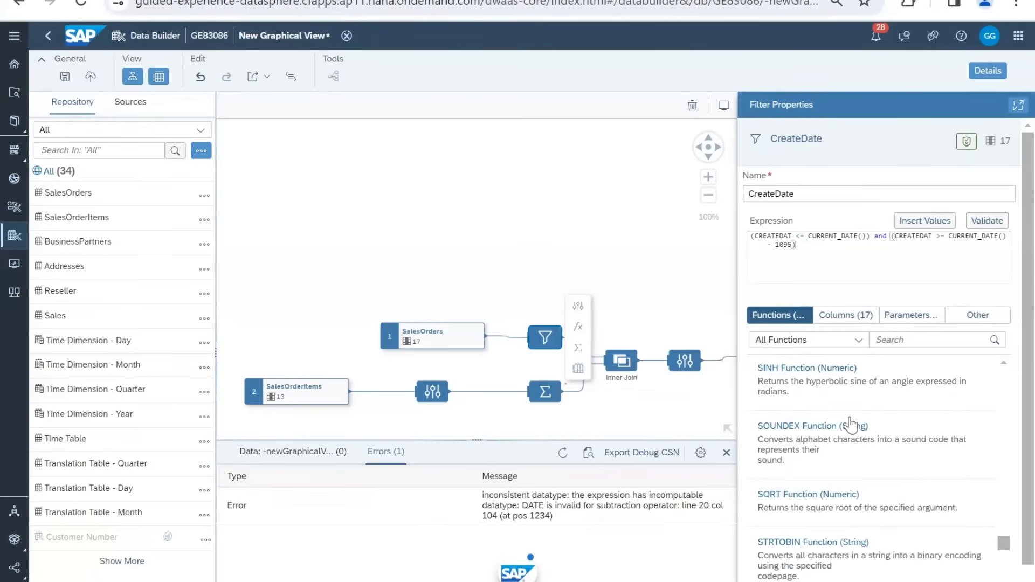
scroll(851, 424, down, 10)
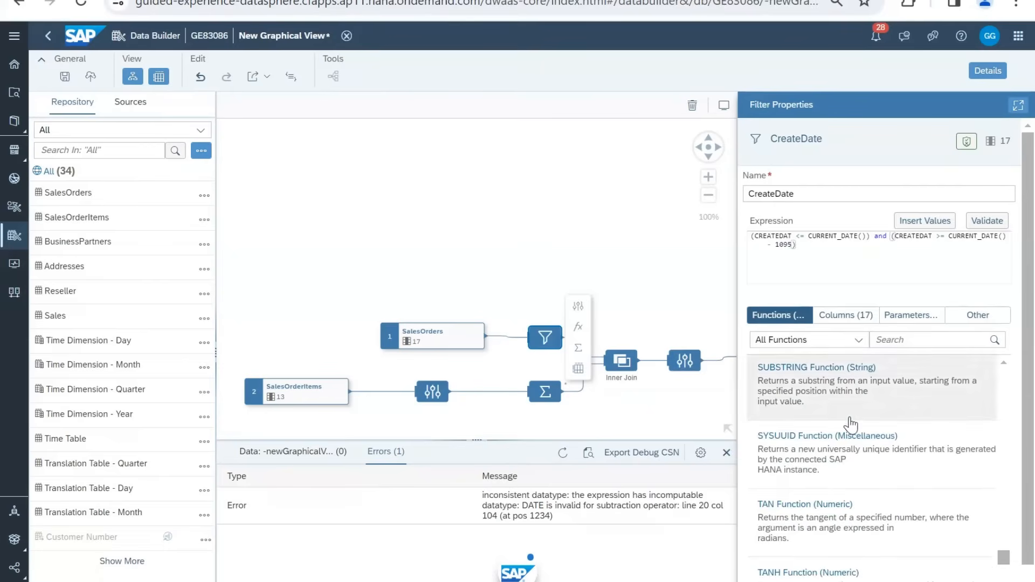
scroll(850, 425, down, 8)
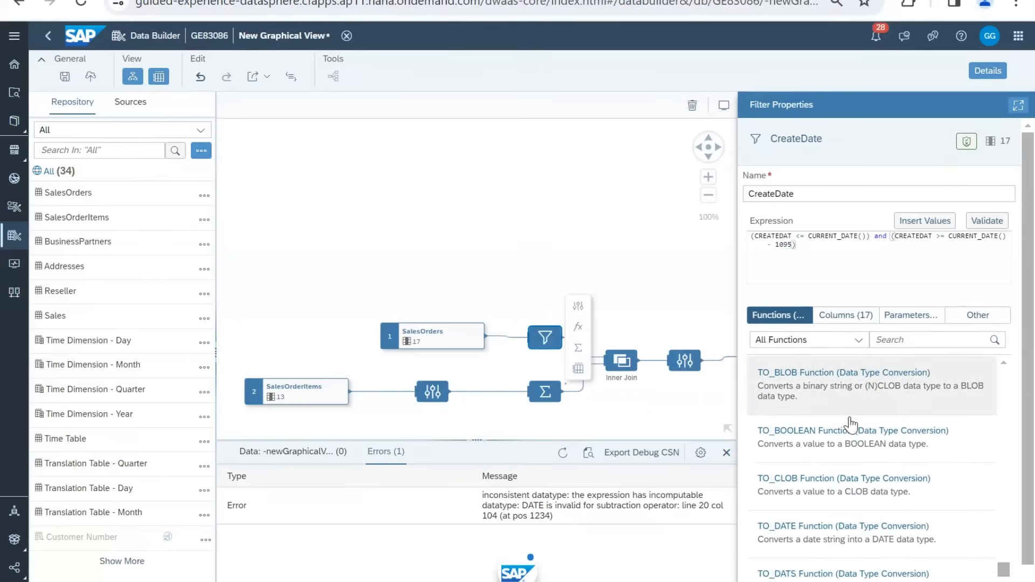
drag(1009, 580, 1015, 388)
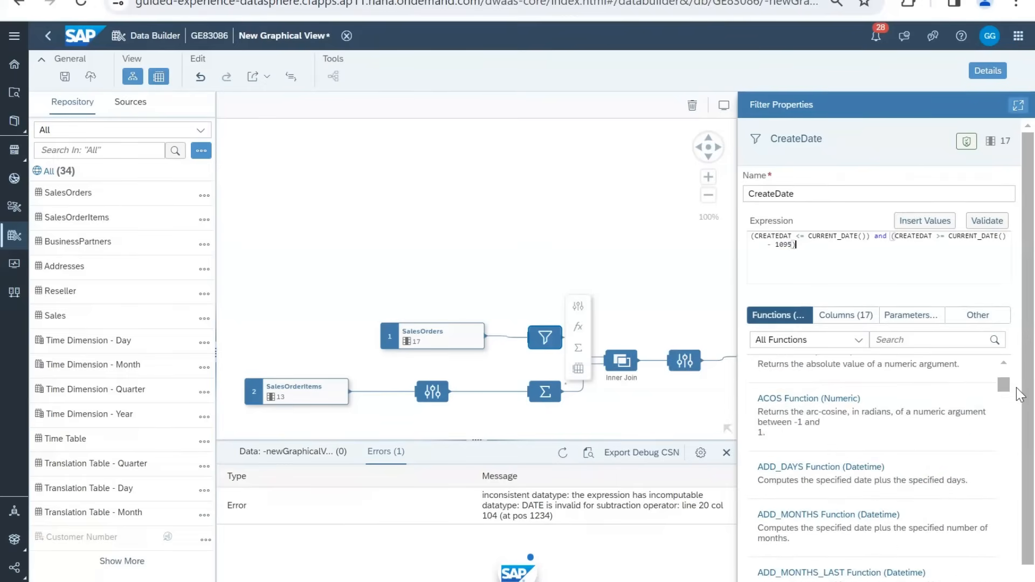
Step: Open the ADD_DAYS function's description and examine its syntax and date and num_days arguments
click(863, 469)
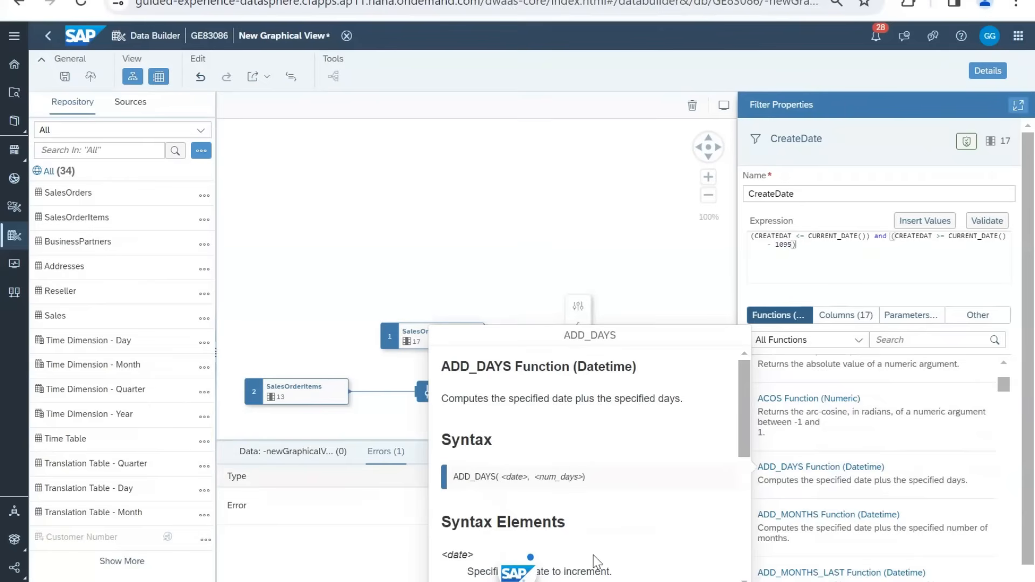
scroll(594, 554, down, 3)
scroll(593, 555, up, 1)
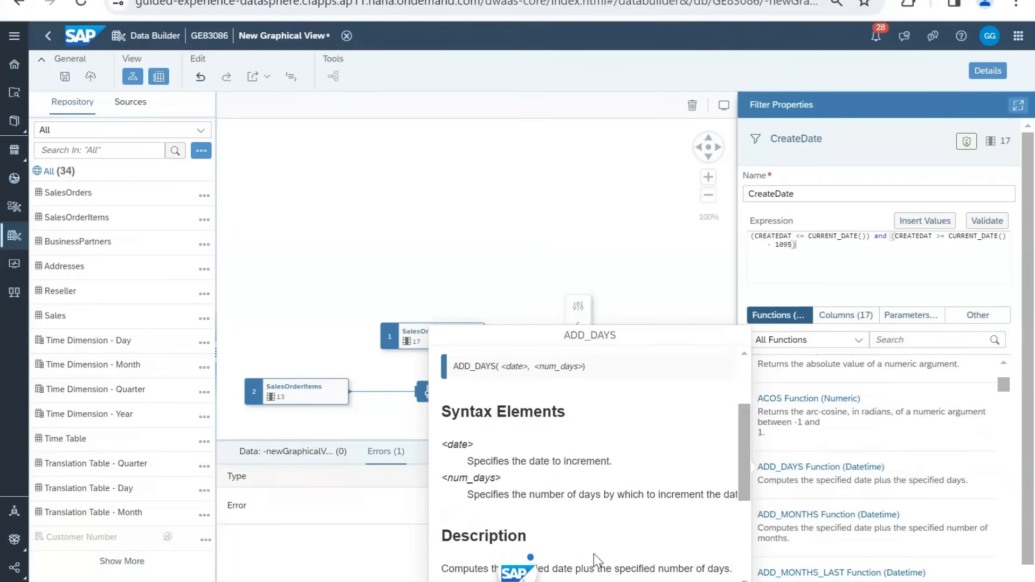
scroll(562, 463, up, 1)
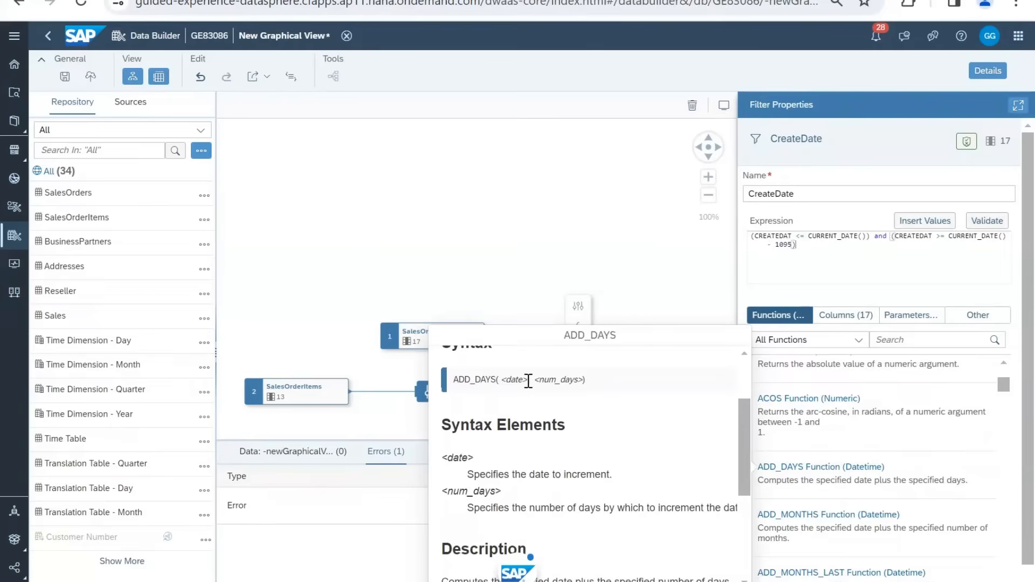
drag(528, 381, 503, 380)
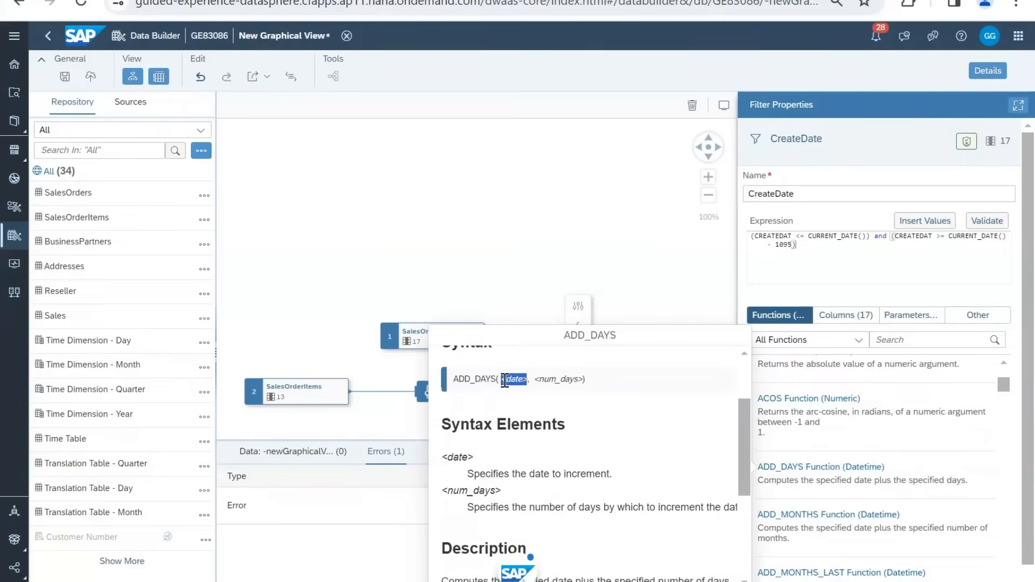
Step: Close the function description and insert the ADD_DAYS function before the second CURRENT_DATE() in the CreateDate filter expression
click(938, 251)
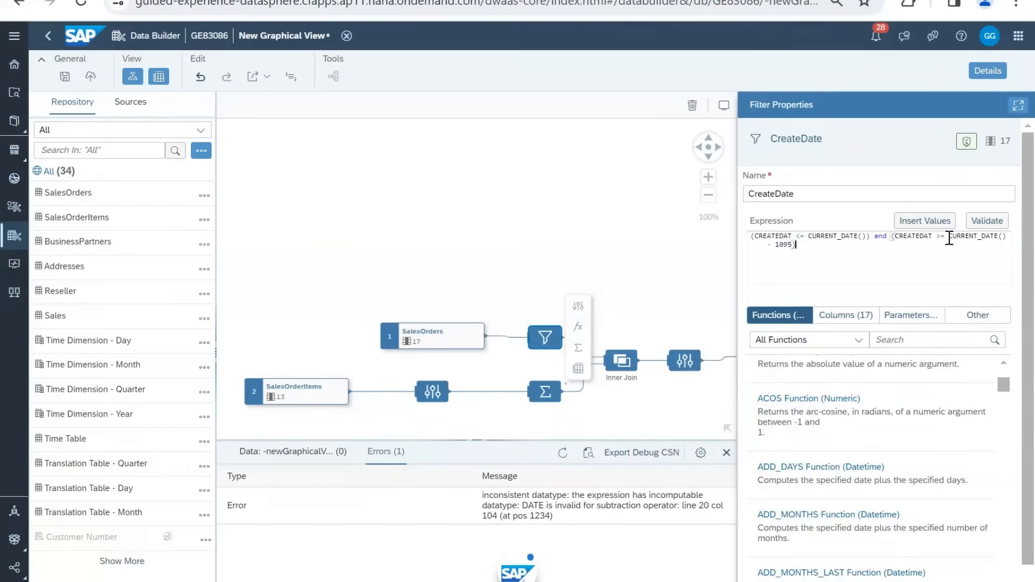
click(948, 239)
text(add)
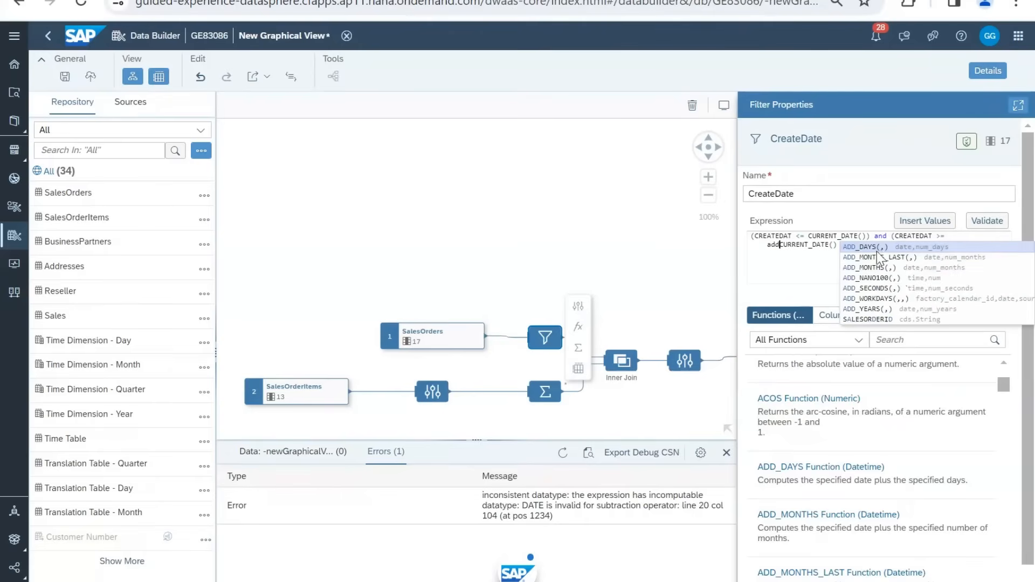
click(878, 248)
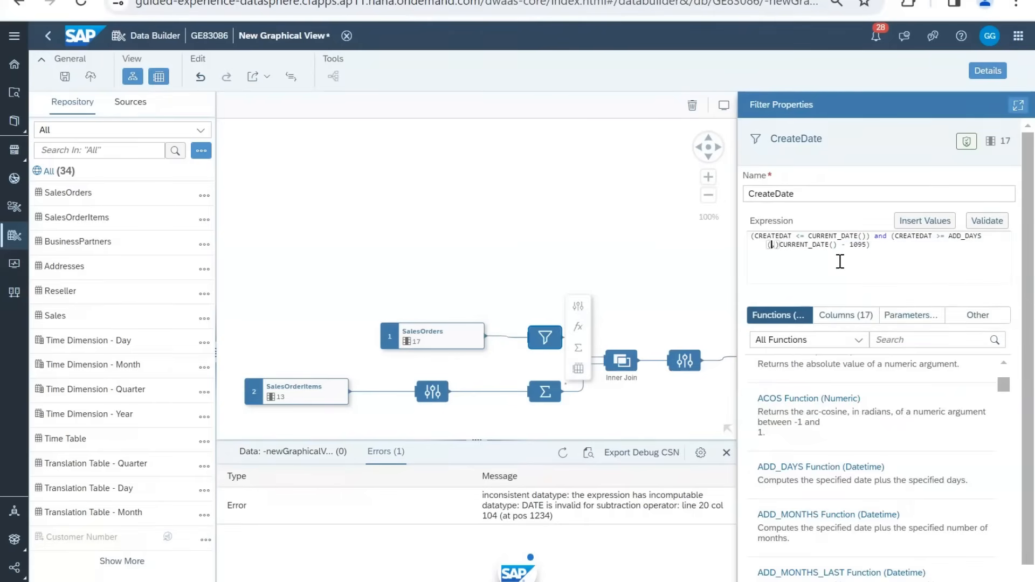
Step: Make CURRENT_DATE() and -1095 the two comma-separated arguments of ADD_DAYS and validate the filter expression
key(BackSpace)
key(BackSpace)
key(Right)
key(Right)
key(Right)
key(Right)
key(Right)
key(Right)
key(Right)
key(Right)
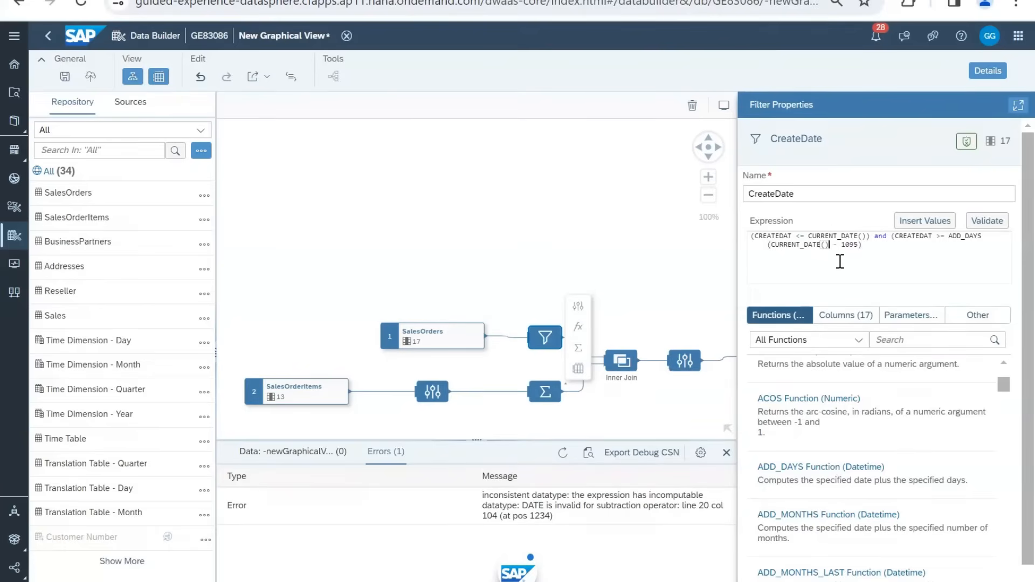
text(, -)
key(Delete)
click(882, 248)
click(988, 221)
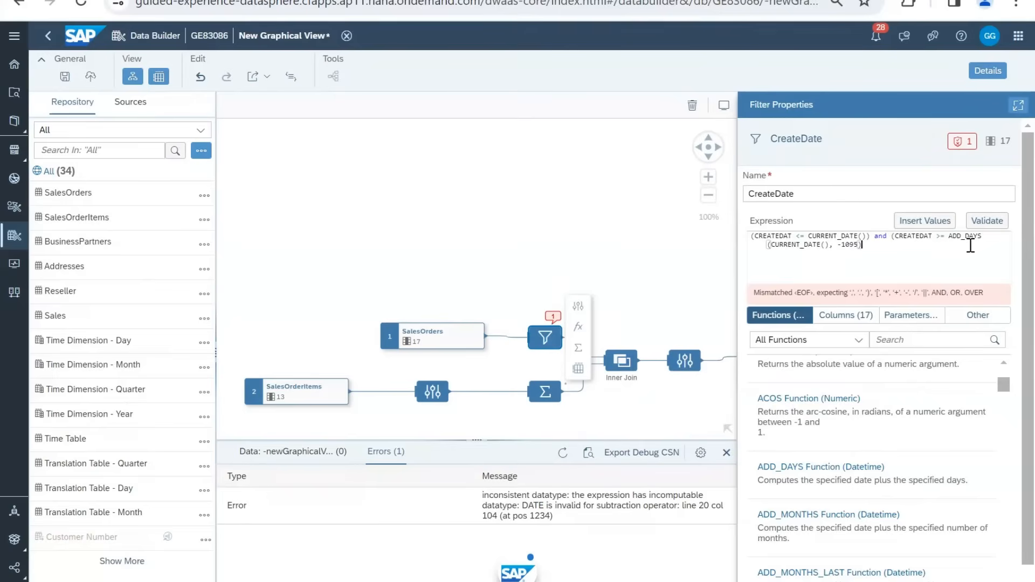
Step: Enclose -1095 in its own parentheses, add the missing closing parenthesis at the end of the expression and validate it
click(838, 245)
text(())
click(986, 222)
text())
click(986, 222)
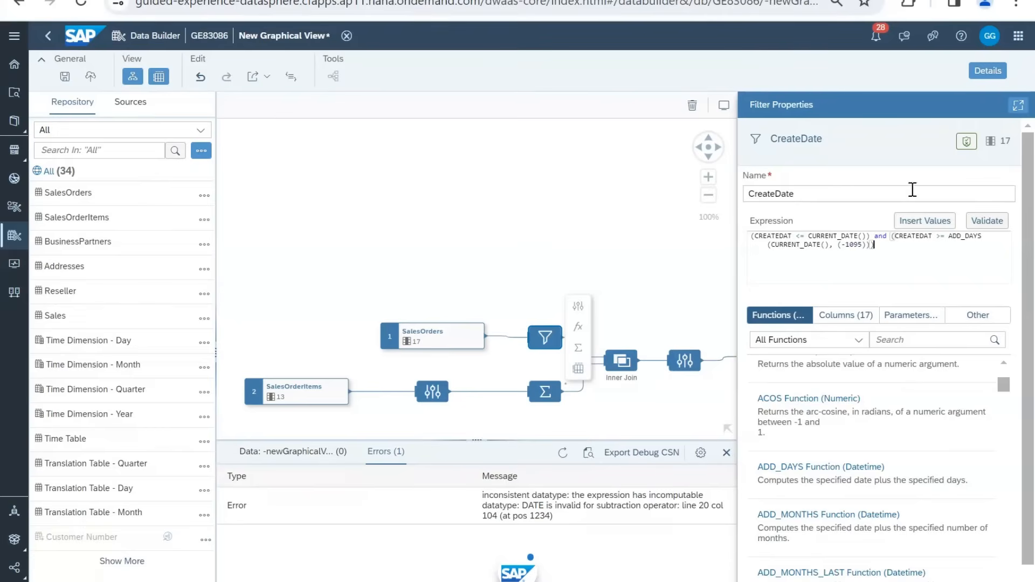
Step: Preview the data of the View 1 output and of the SalesOrders source, and examine the CREATEDAT dates in SalesOrders
click(982, 73)
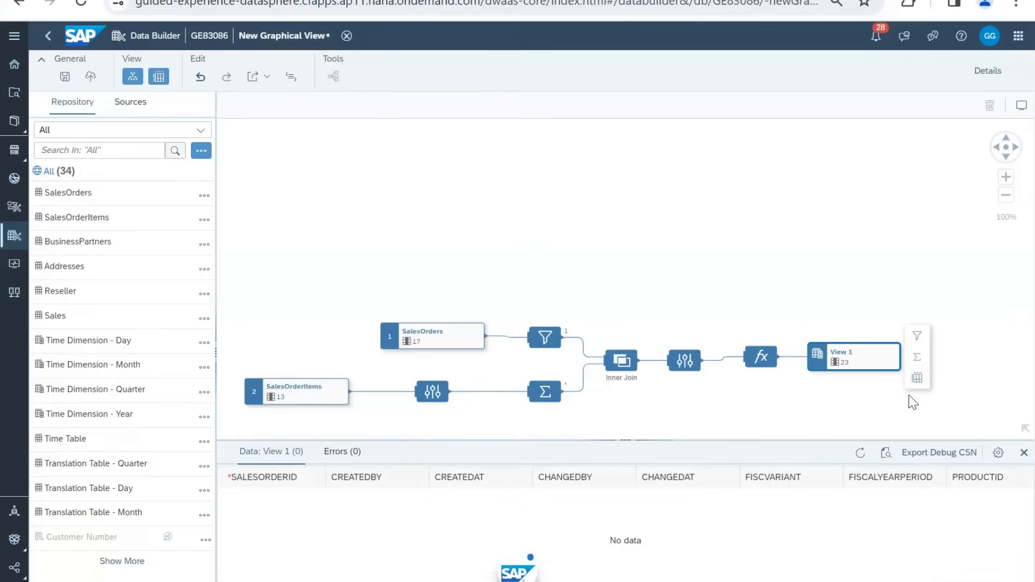
click(622, 360)
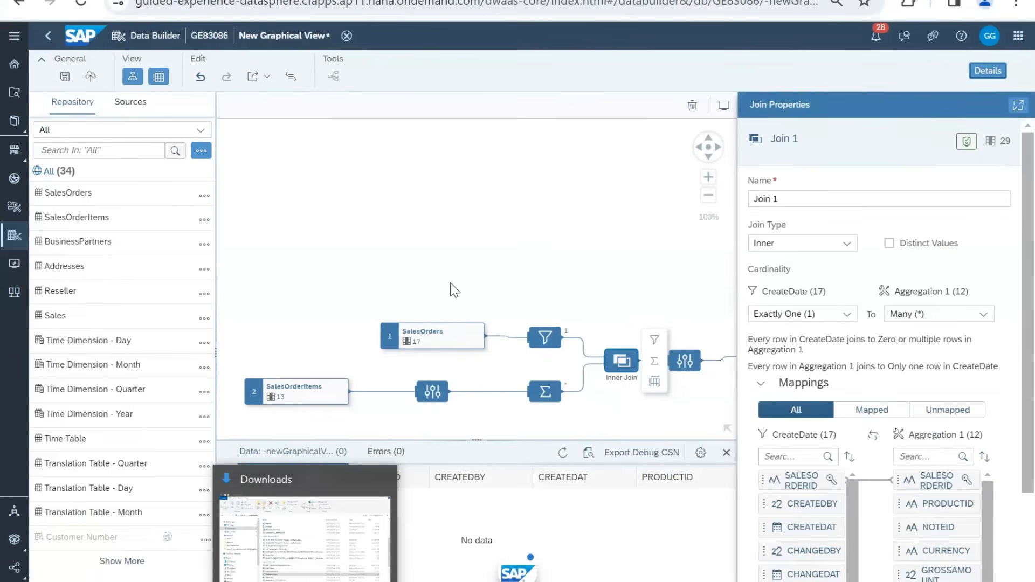
click(445, 347)
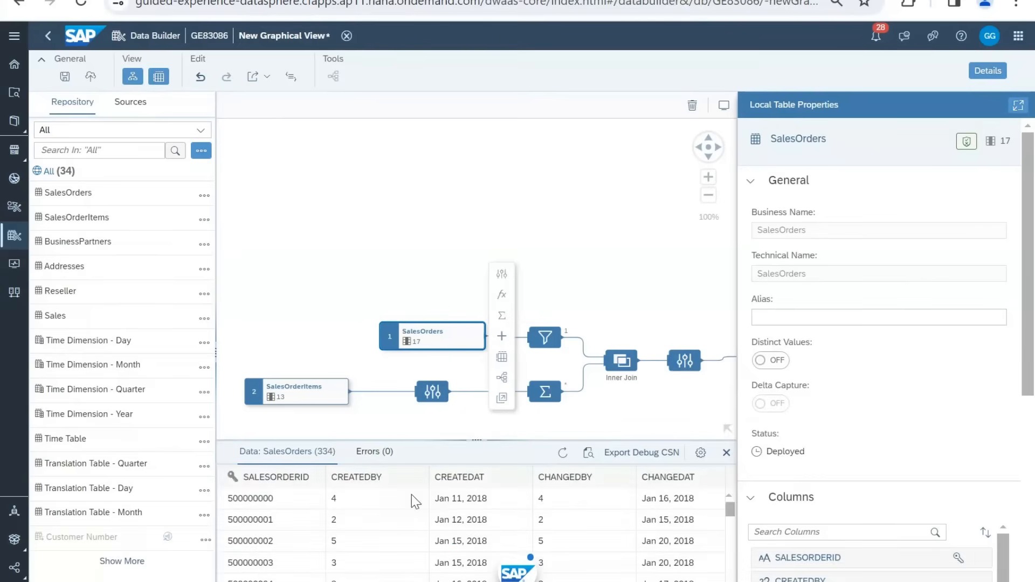
scroll(482, 537, down, 8)
scroll(482, 537, down, 11)
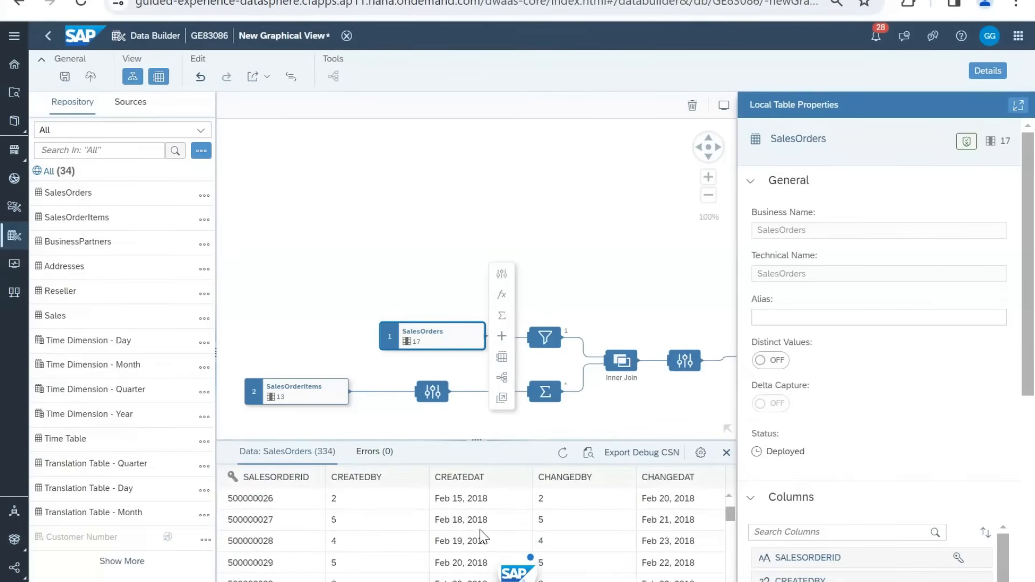
scroll(481, 536, down, 6)
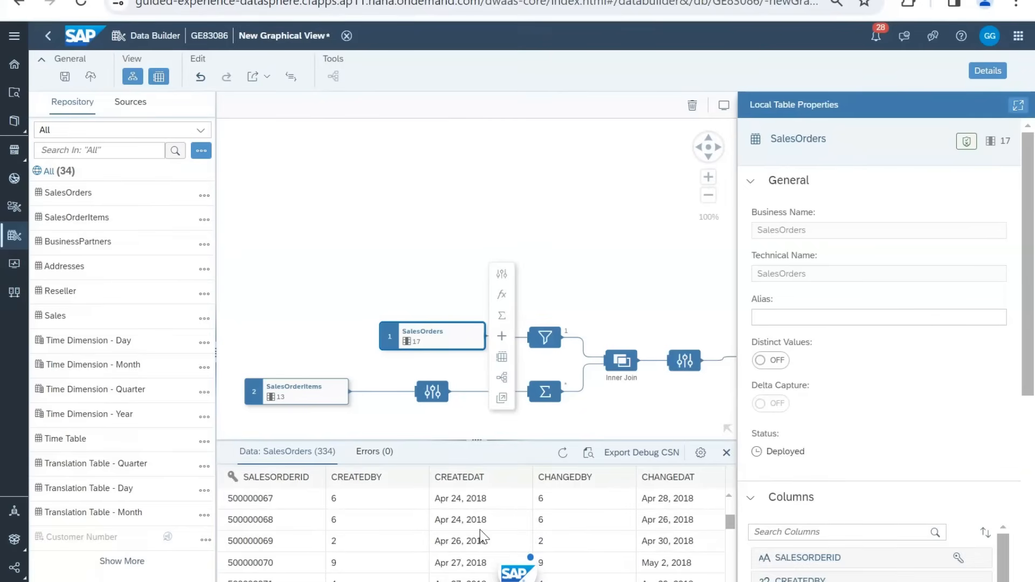
scroll(481, 534, down, 3)
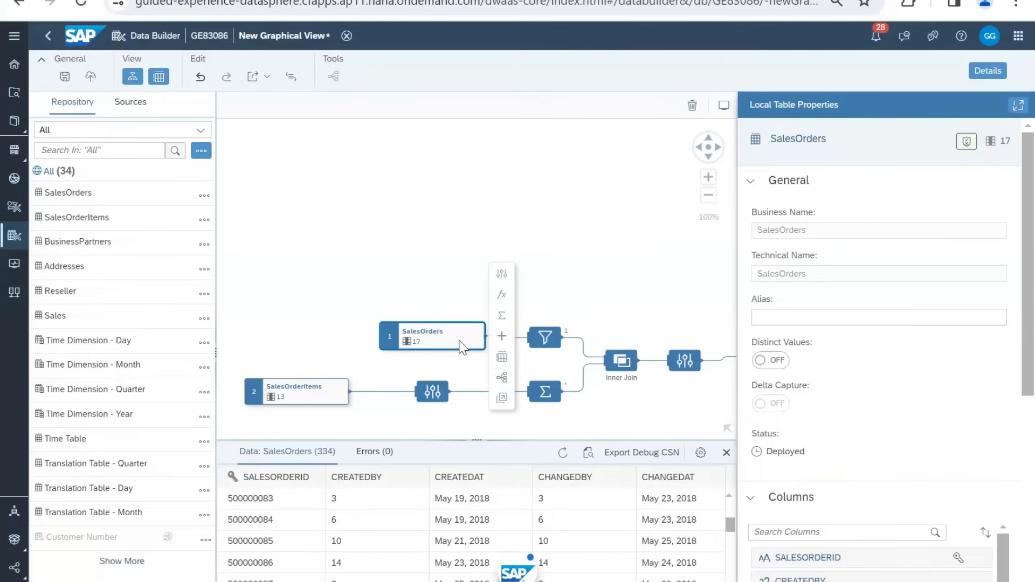
Step: Set the ADD_DAYS day offset in the CreateDate filter to -10950 and preview the data of the View 1 output
click(543, 341)
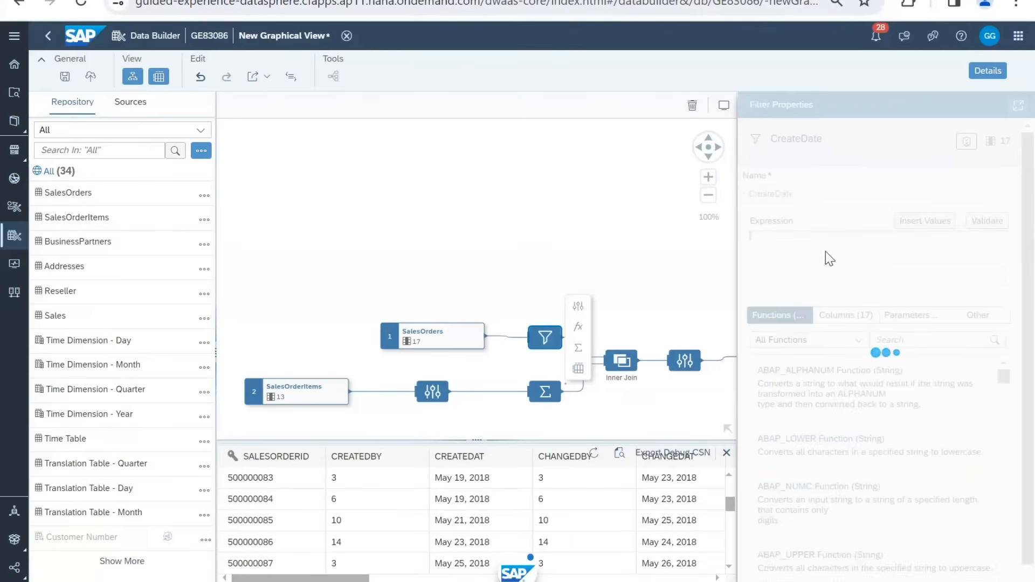
click(860, 245)
text(5)
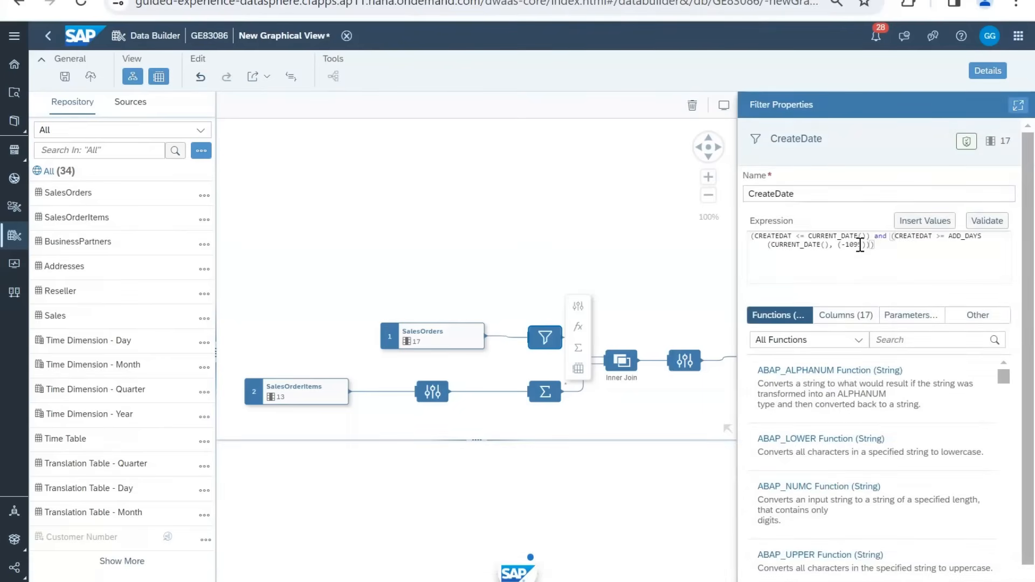
text(0)
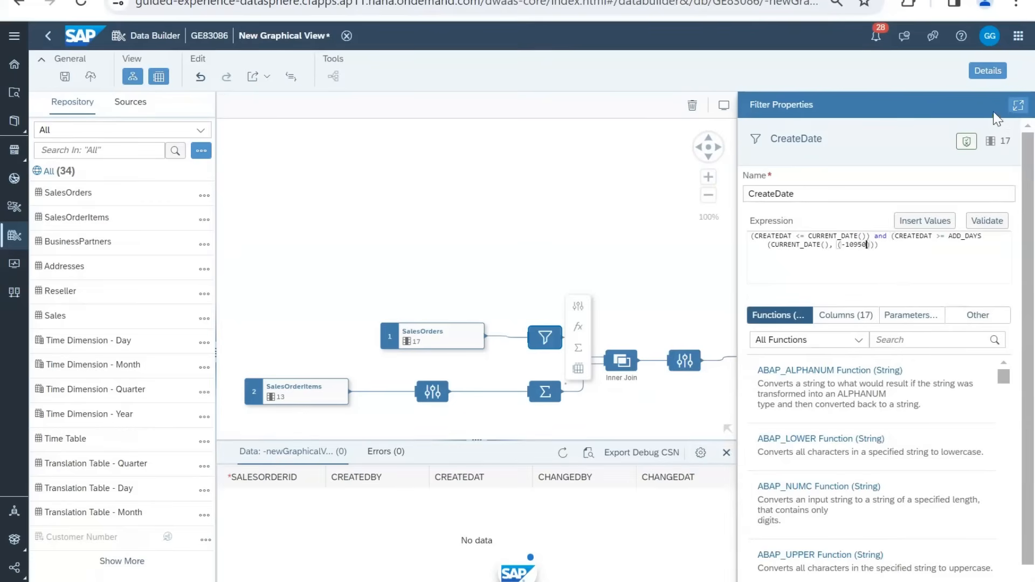
click(987, 72)
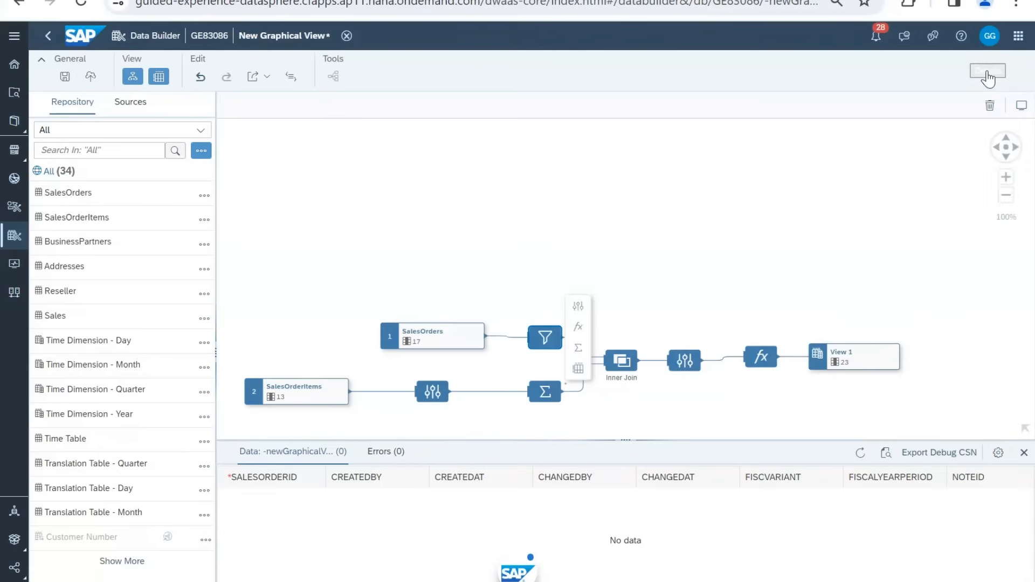
click(868, 355)
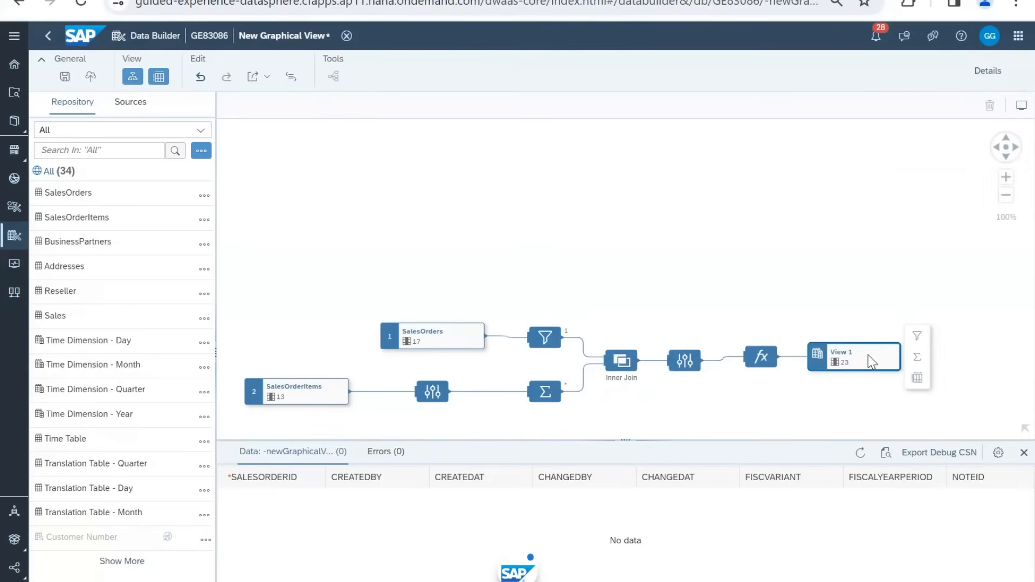
click(917, 378)
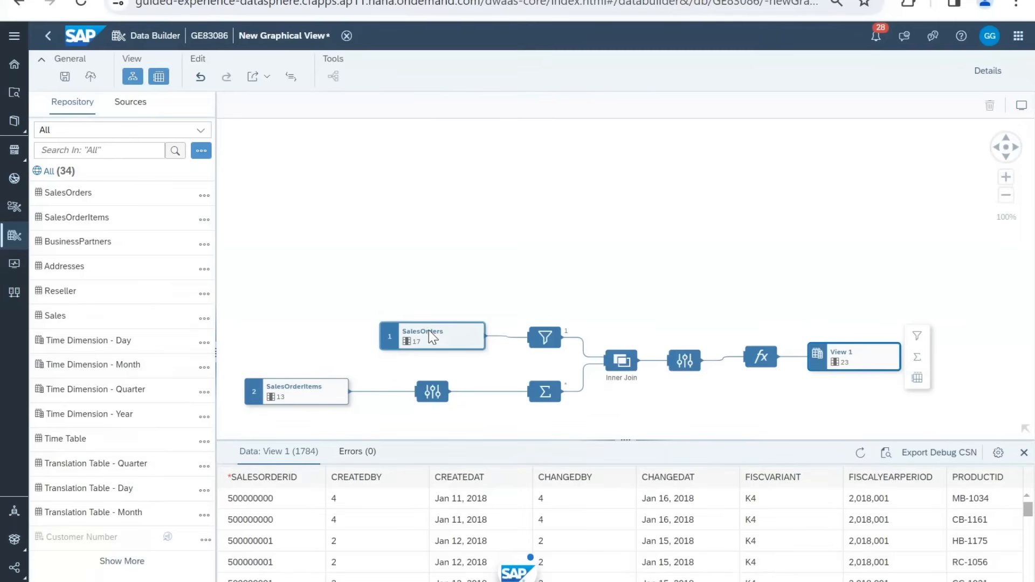
Step: Rename the View 1 output node as SalesOrderView and preview its data
click(439, 340)
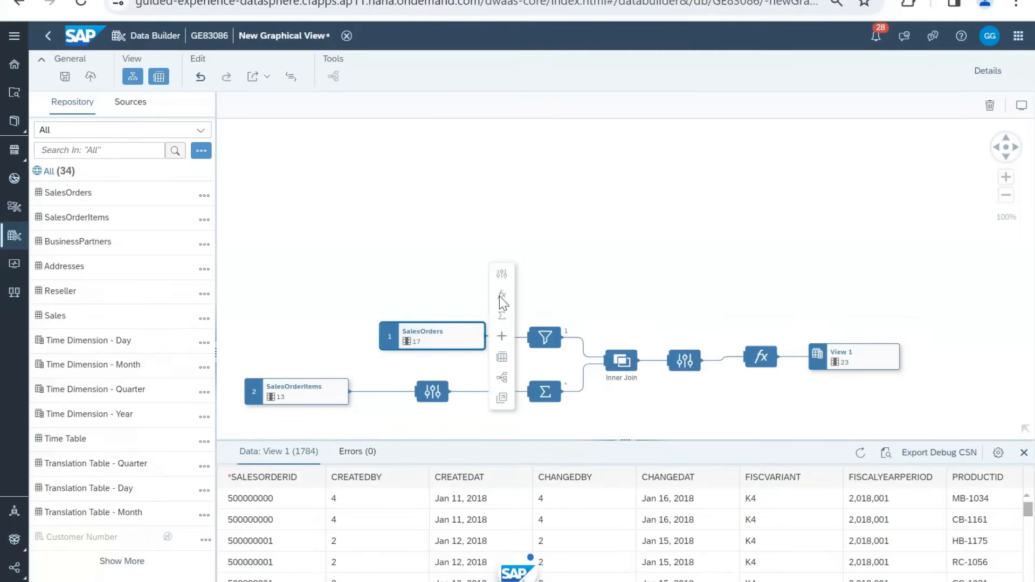
click(853, 365)
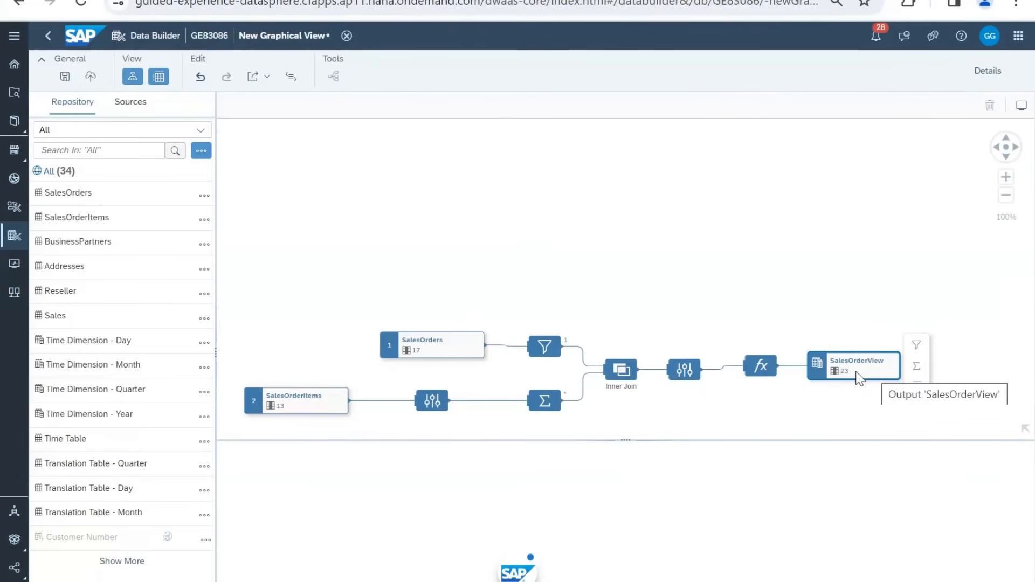
click(286, 409)
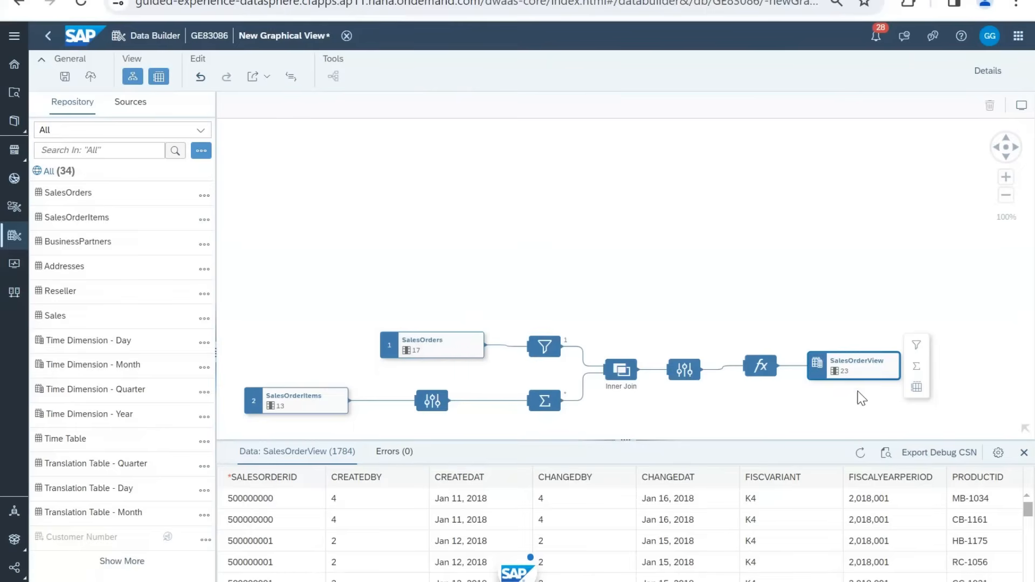
Step: Show the properties of SalesOrderView and move Tax Percentage from the attributes to the measures
click(989, 74)
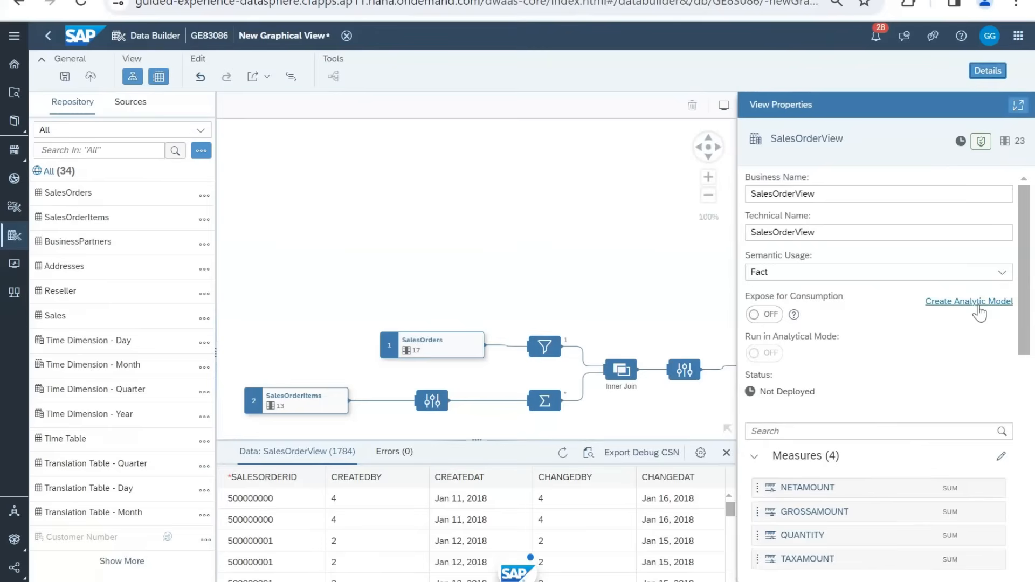
scroll(960, 406, down, 3)
scroll(957, 404, down, 3)
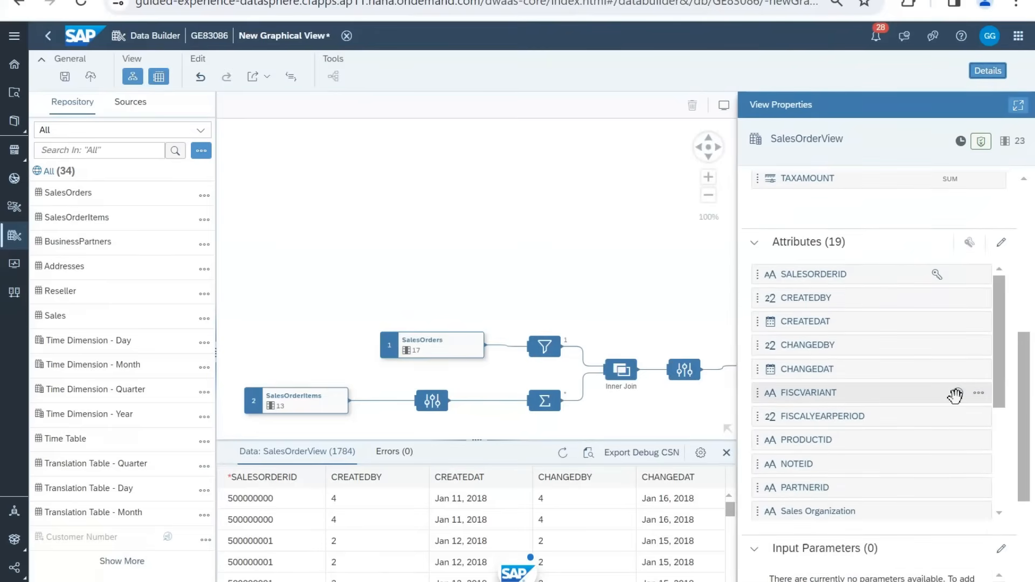
scroll(958, 404, up, 4)
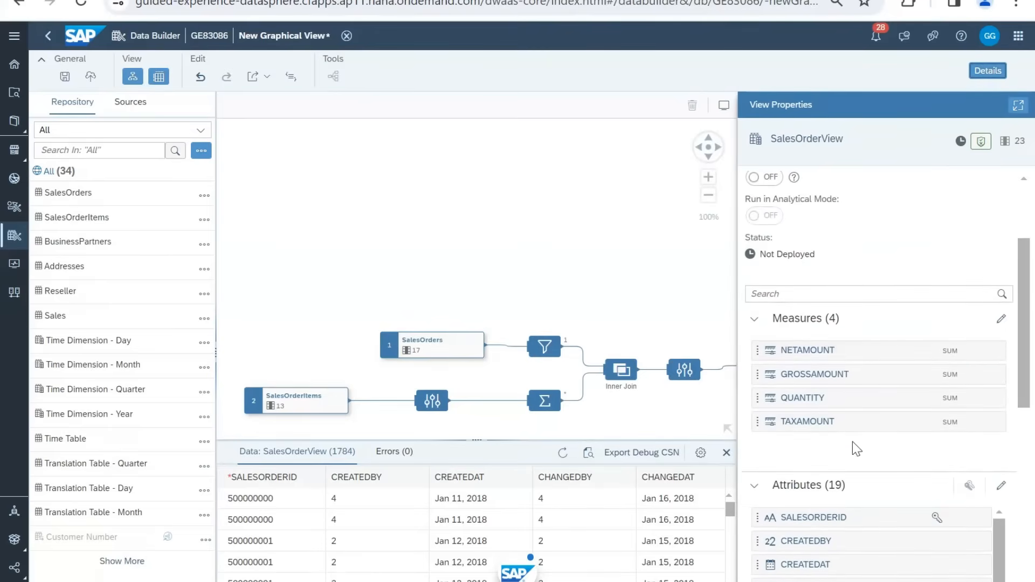
scroll(853, 442, down, 5)
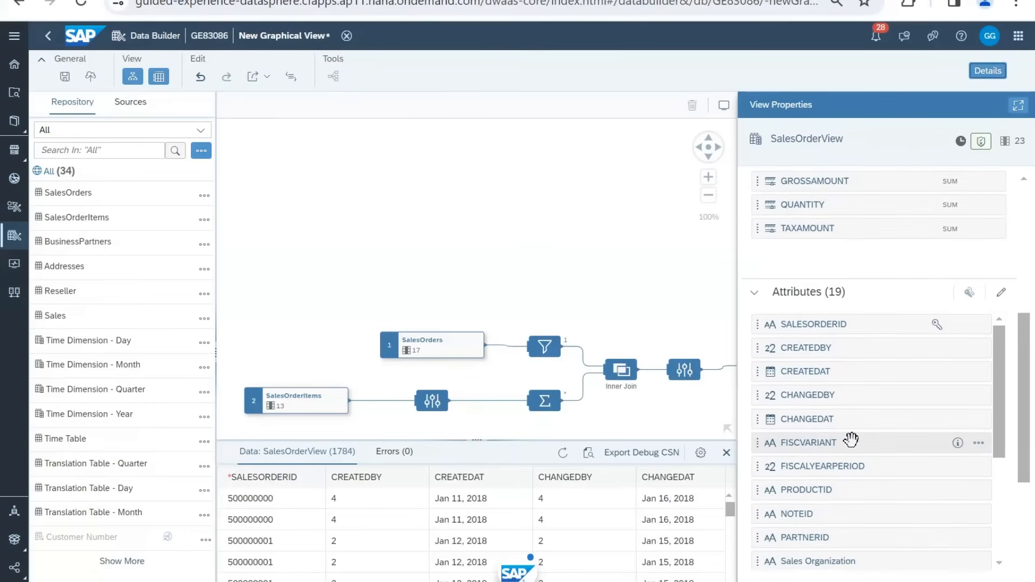
scroll(851, 440, down, 3)
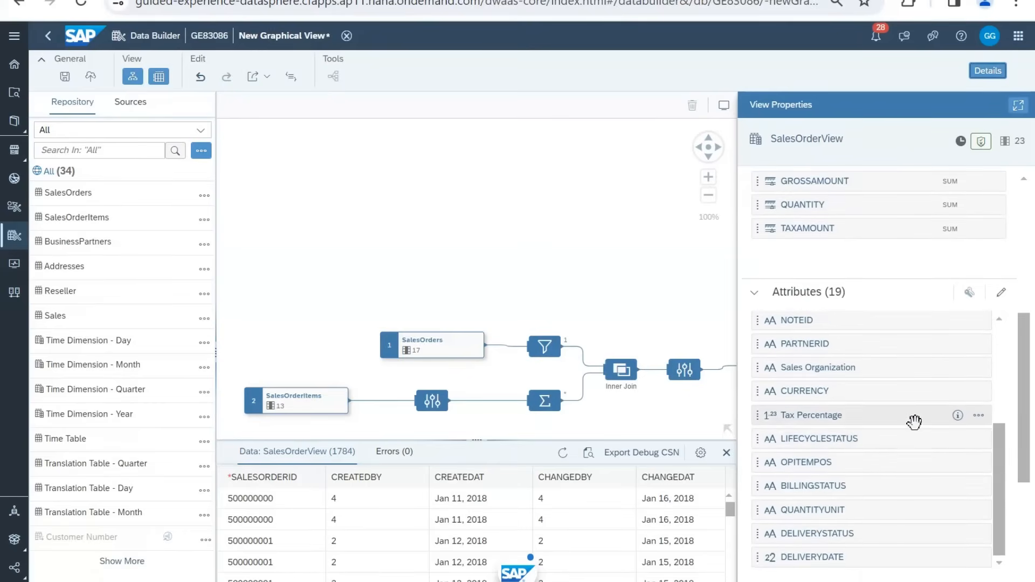
scroll(917, 418, up, 3)
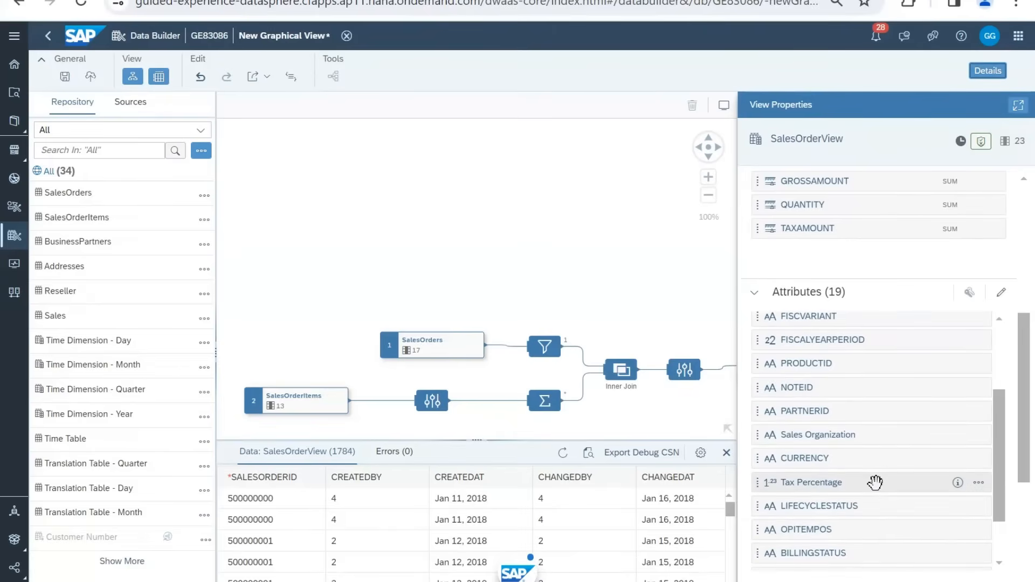
drag(876, 483, 886, 230)
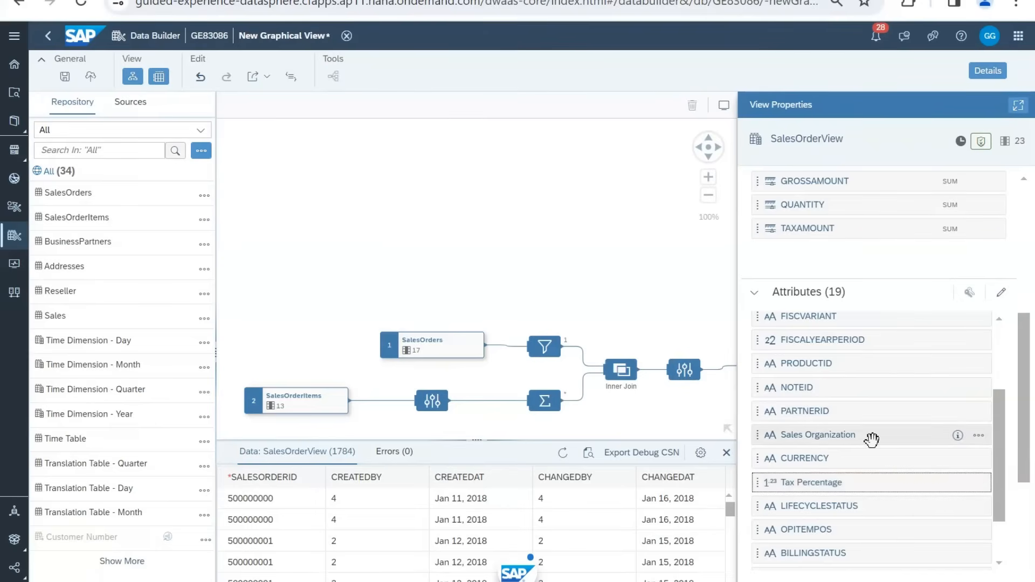
Step: Examine the attributes and measures of SalesOrderView and the sections below them in the view properties
scroll(872, 439, down, 5)
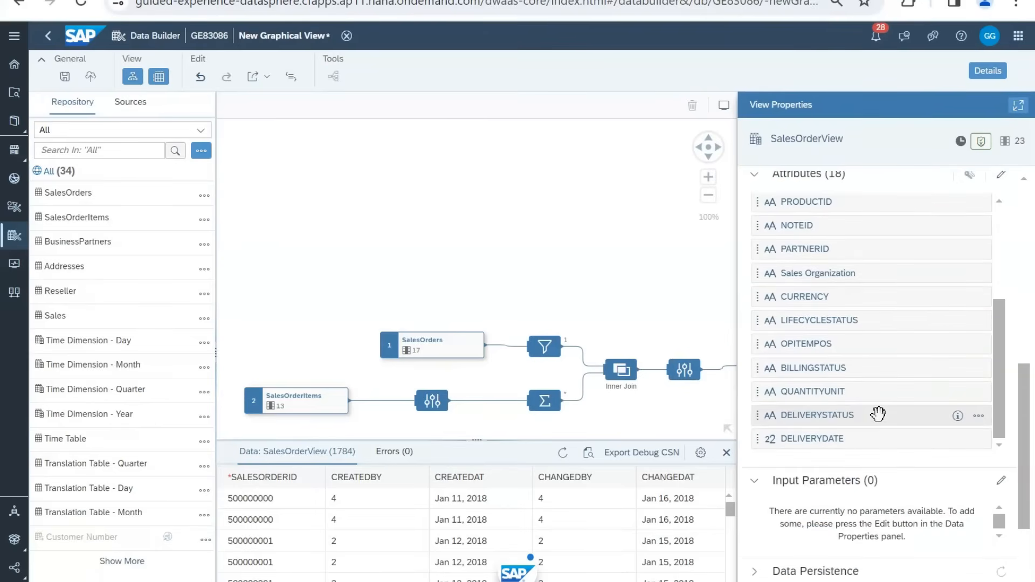
scroll(878, 414, down, 1)
scroll(878, 414, up, 2)
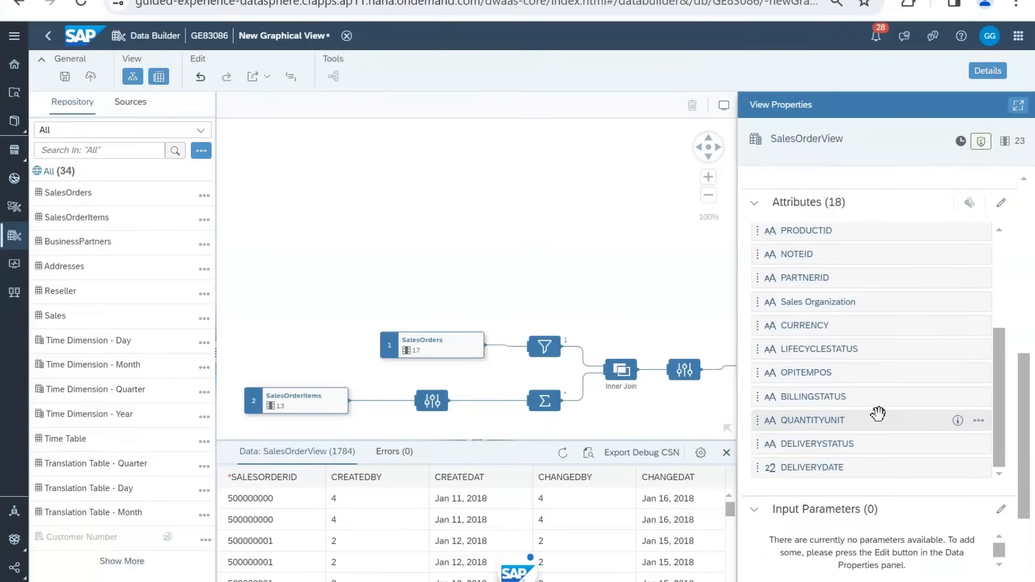
scroll(877, 413, up, 3)
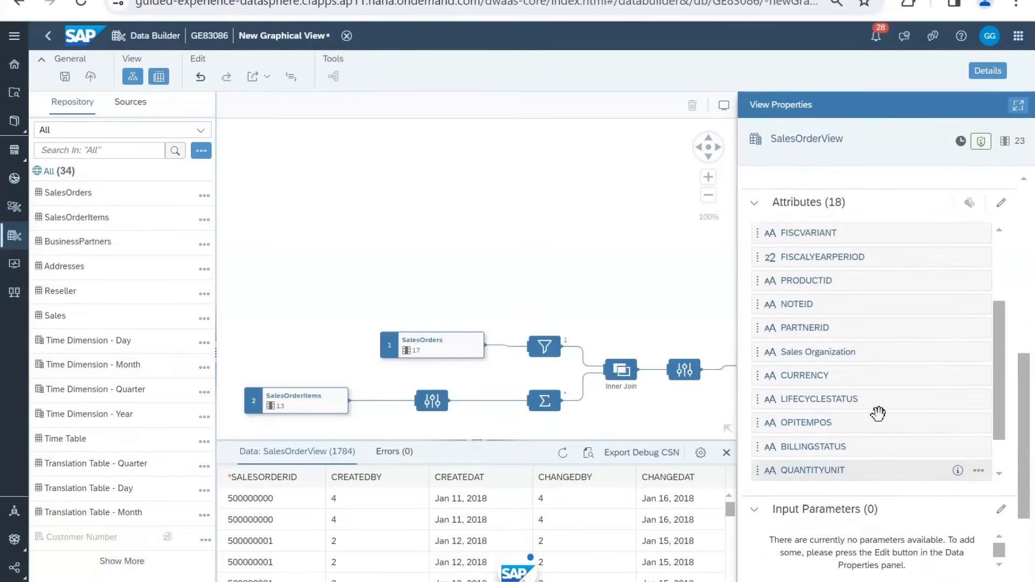
scroll(878, 413, up, 3)
scroll(879, 413, down, 3)
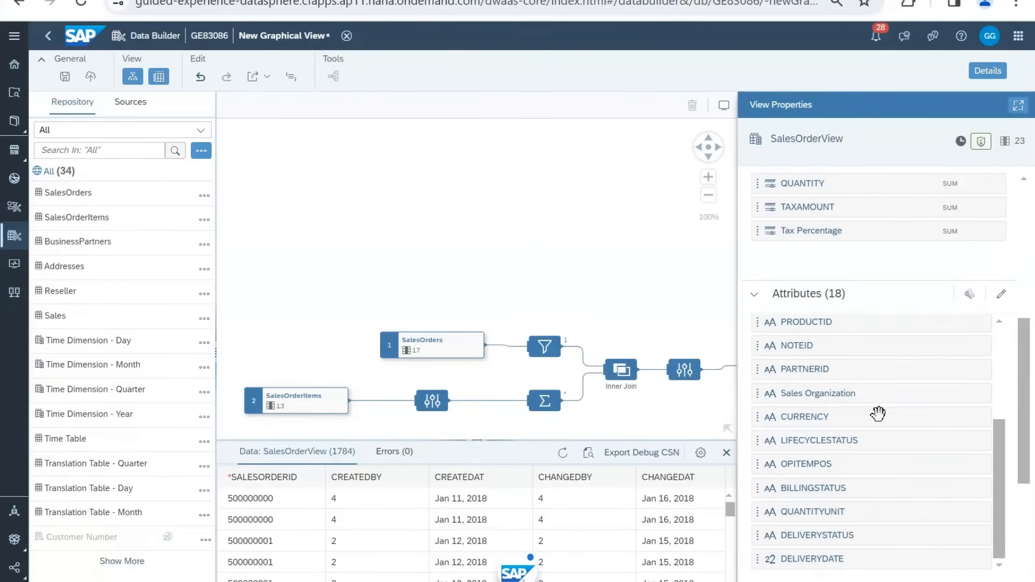
scroll(1014, 439, down, 4)
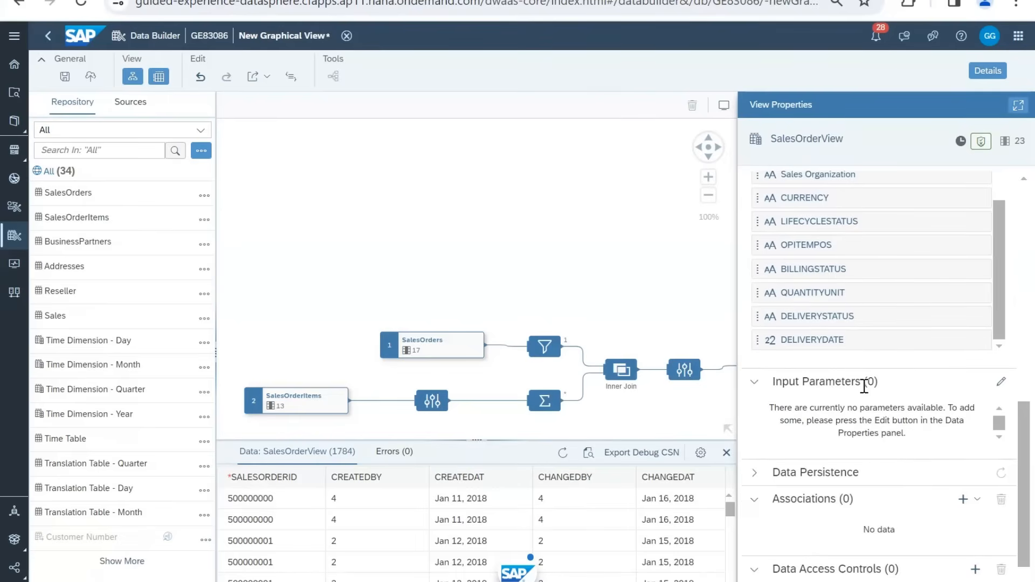
Step: Add an association from SalesOrderView to BusinessPartners
scroll(920, 413, down, 2)
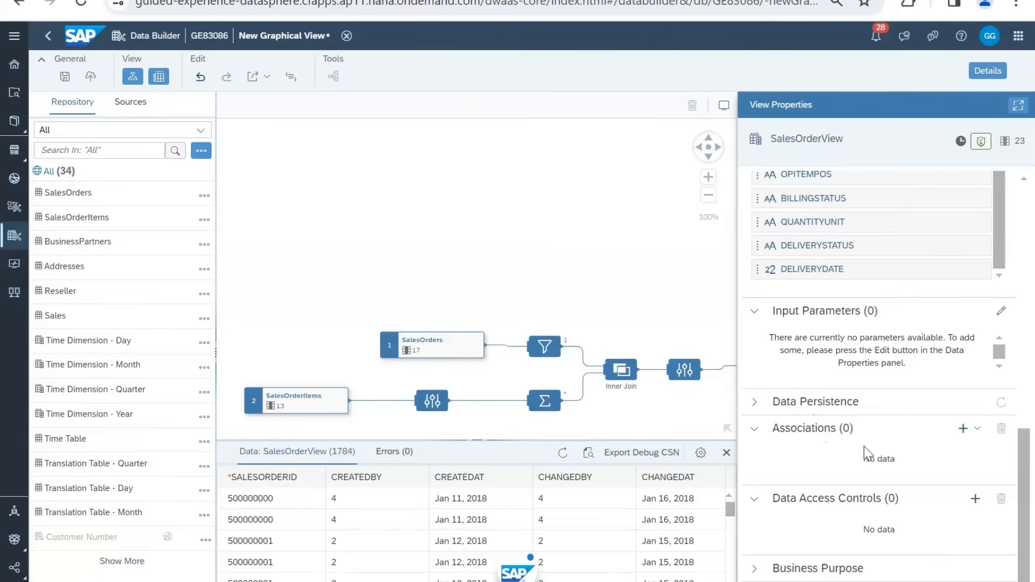
click(980, 437)
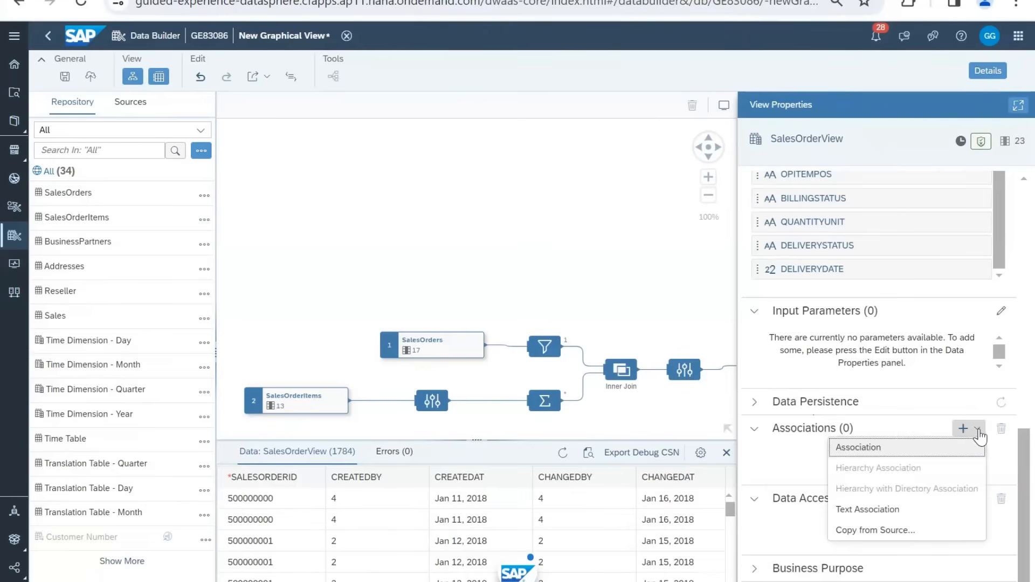
click(944, 452)
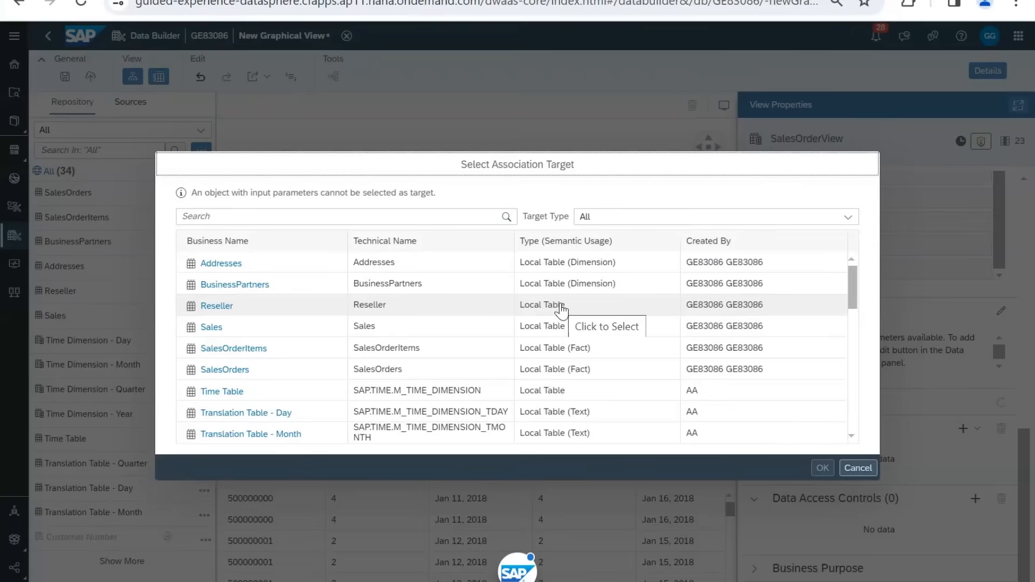
click(297, 291)
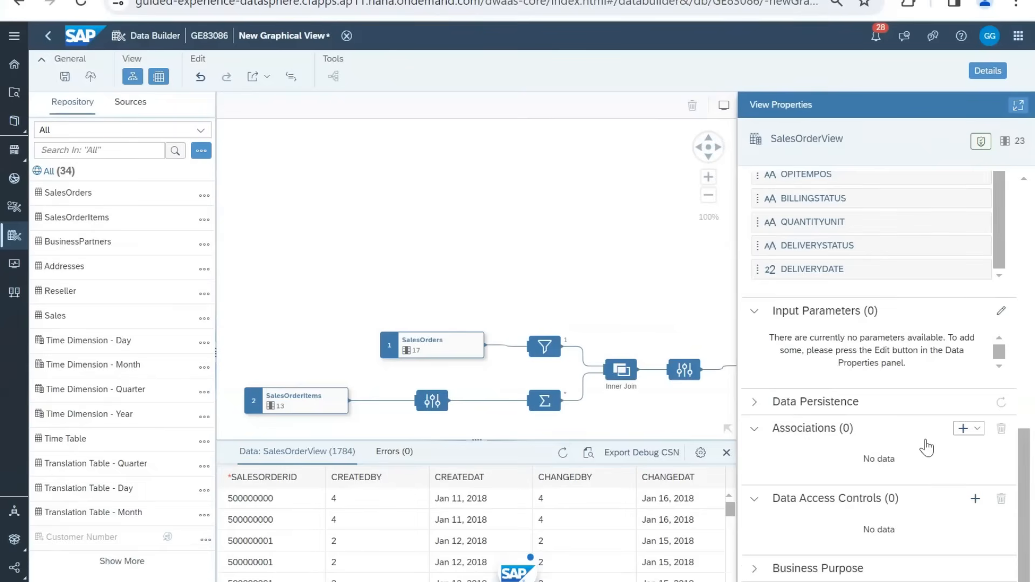
click(963, 429)
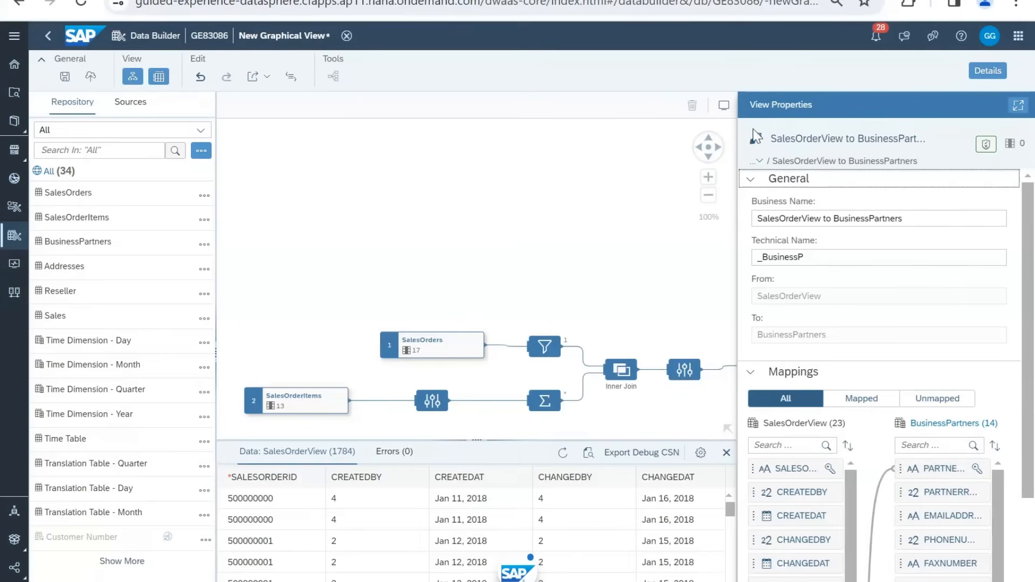
Step: Return to the SalesOrderView properties and turn on Expose for Consumption
click(758, 162)
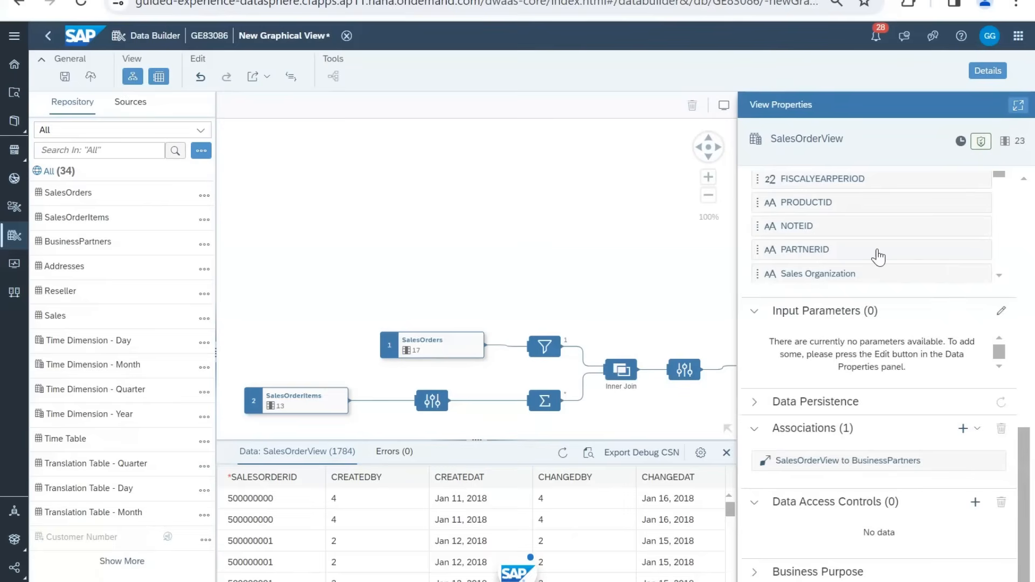
scroll(955, 261, up, 10)
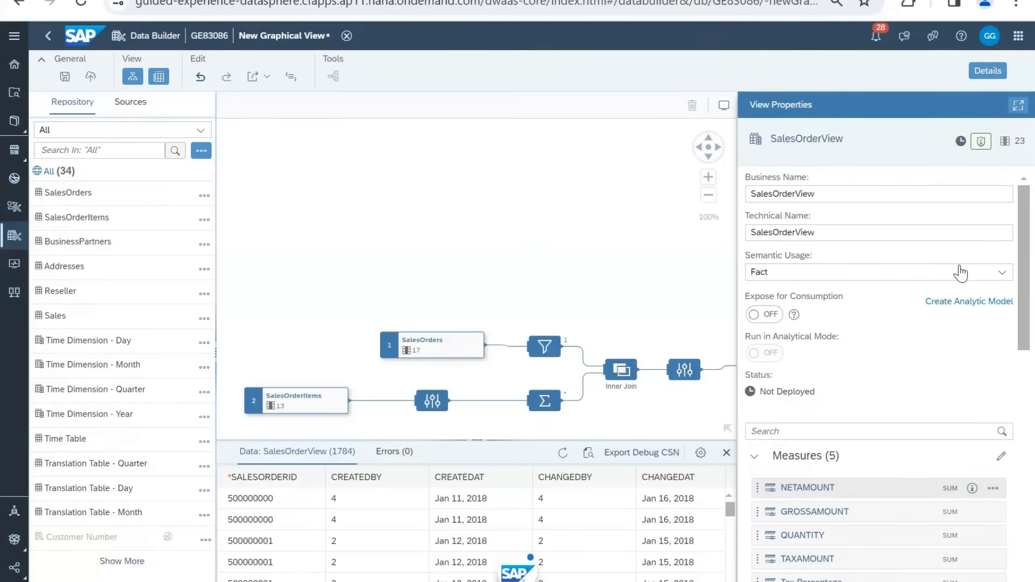
click(762, 317)
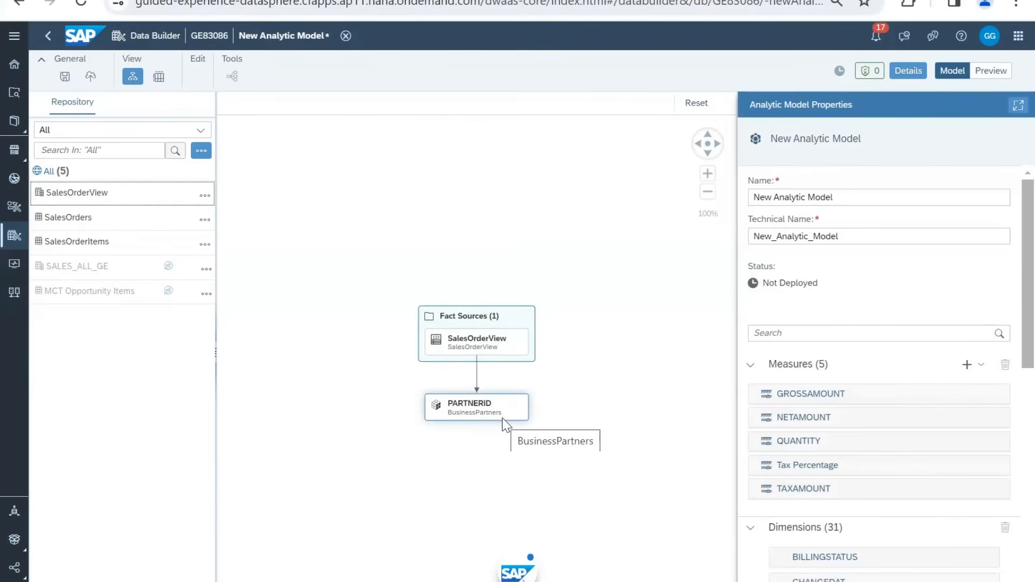
Step: Preview the new analytic model's data with COMPANYNAME, an attribute of the PARTNERID dimension, in the rows
click(995, 74)
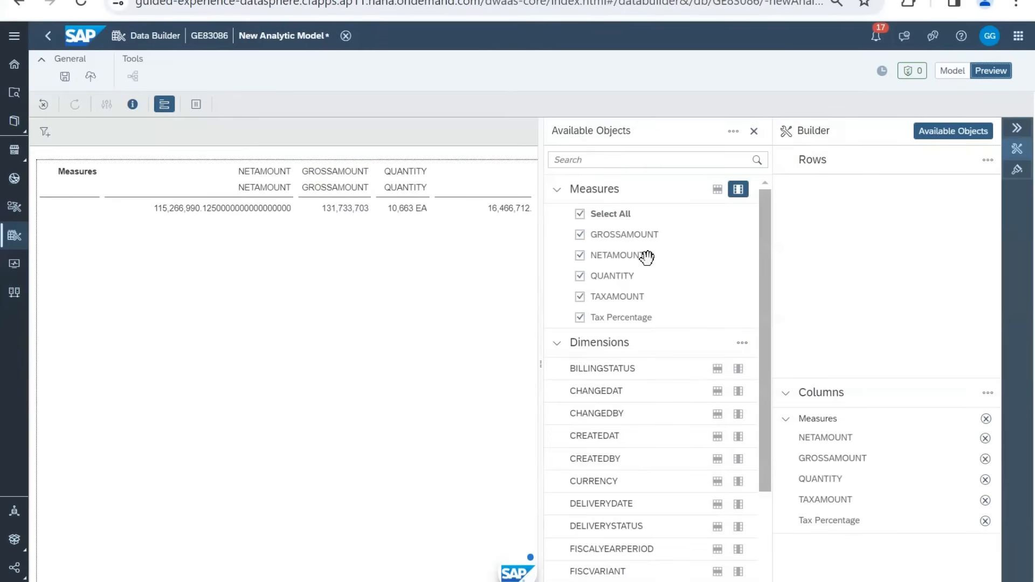
scroll(654, 307, down, 2)
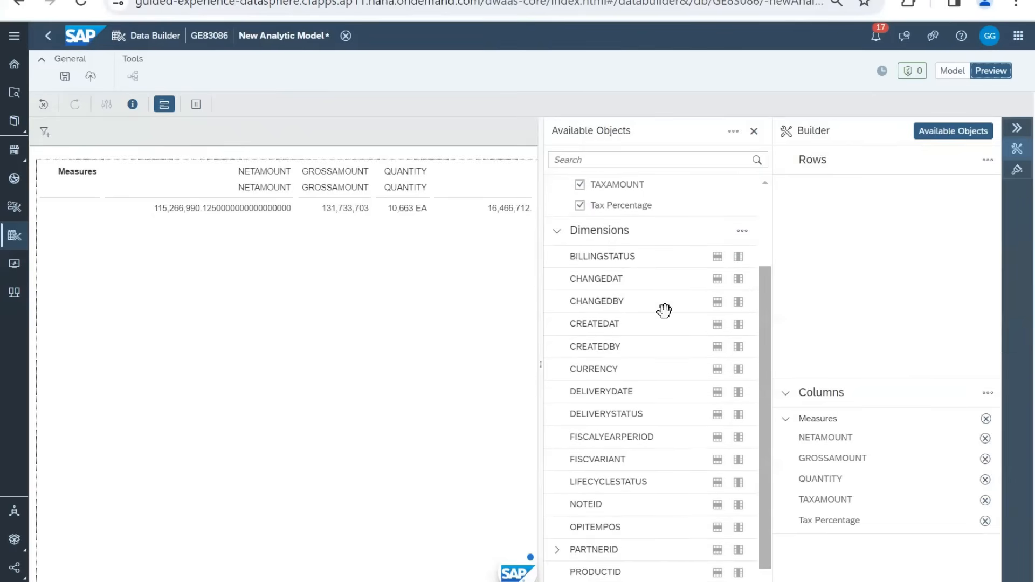
scroll(664, 310, down, 1)
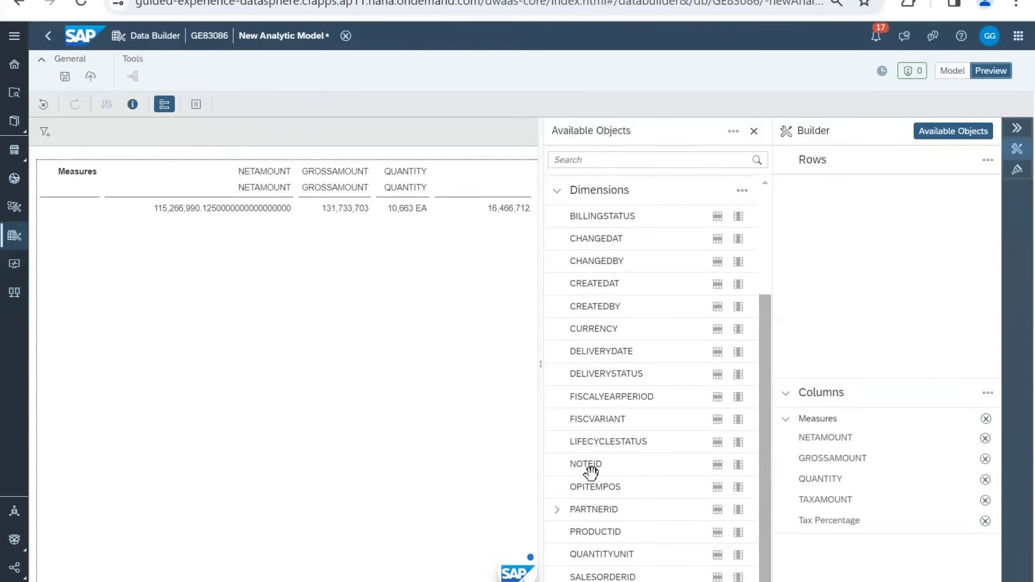
click(556, 512)
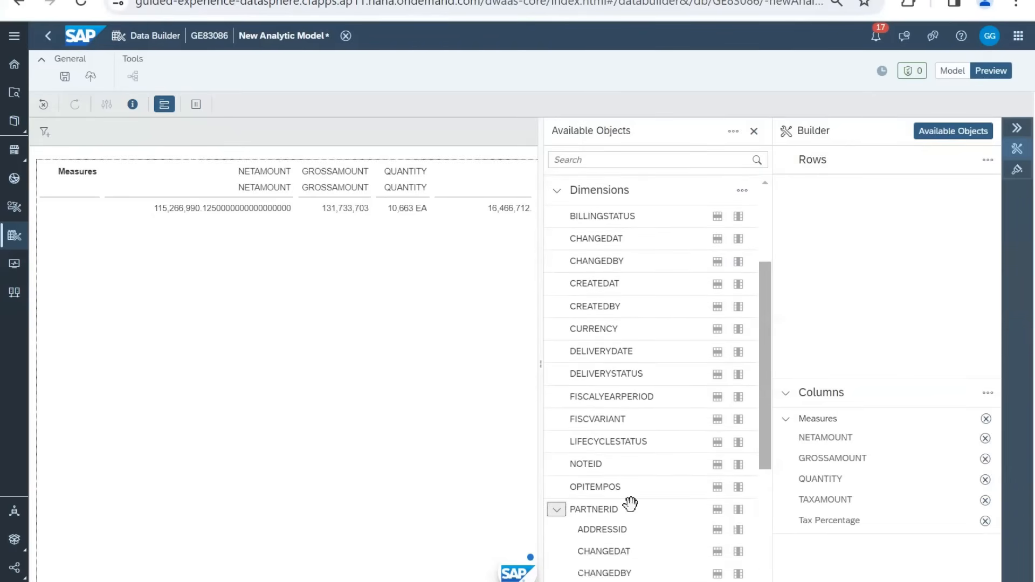
scroll(627, 502, down, 3)
scroll(624, 434, down, 3)
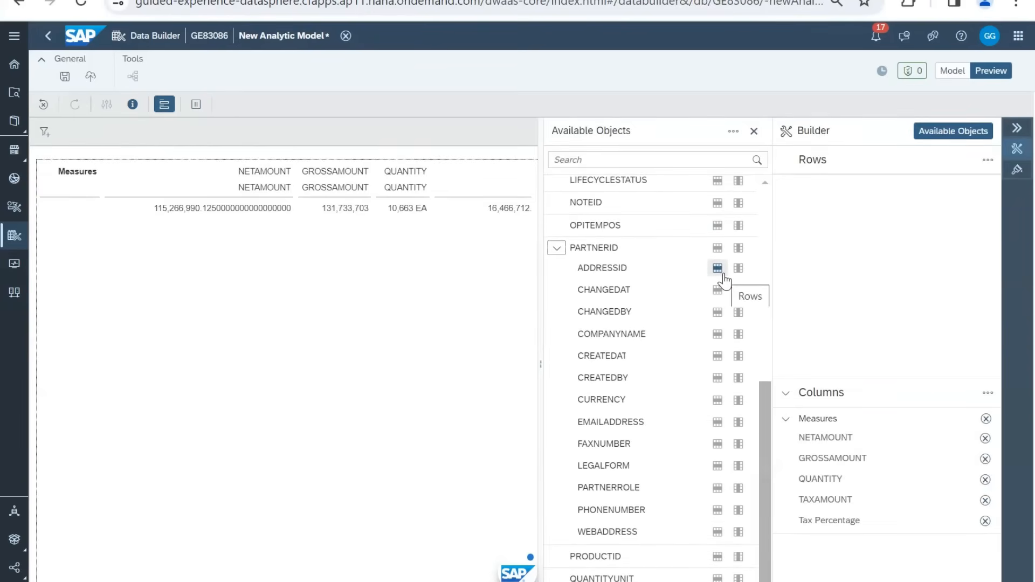
click(718, 336)
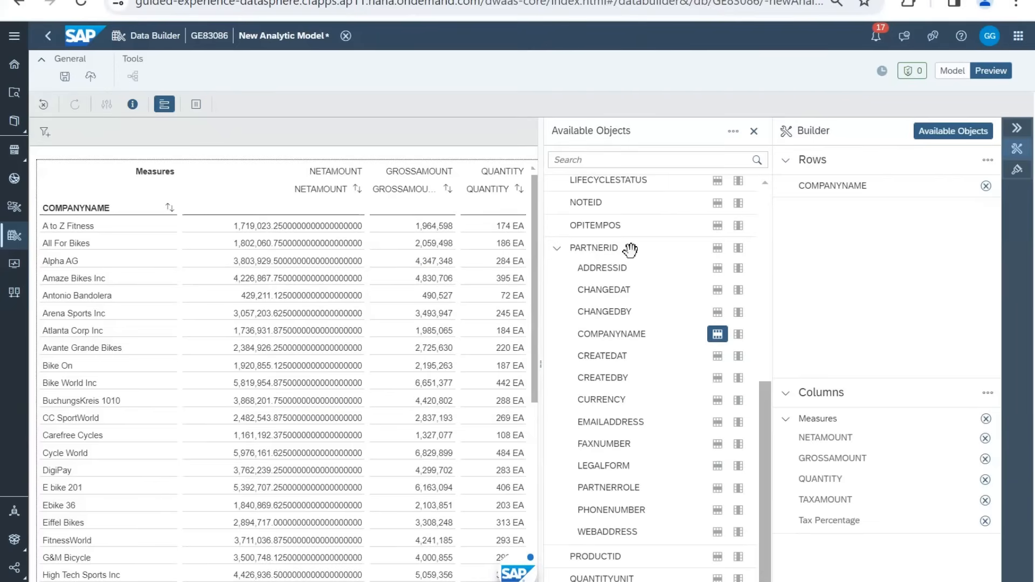
scroll(627, 255, up, 3)
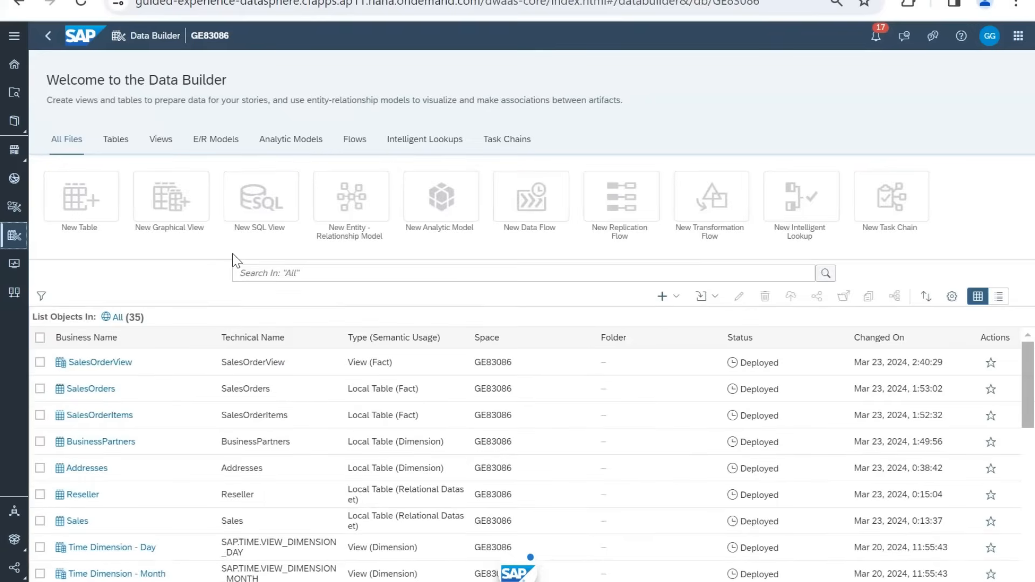
Step: Create a graphical view with BusinessPartners as its source and set the semantic usage of View 1 to Dimension
click(160, 220)
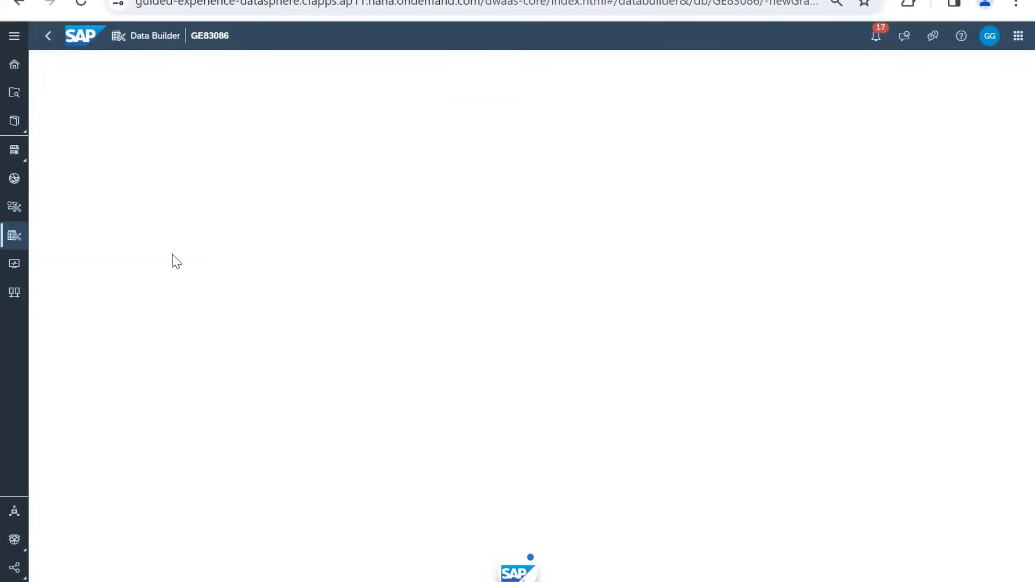
drag(70, 272, 344, 227)
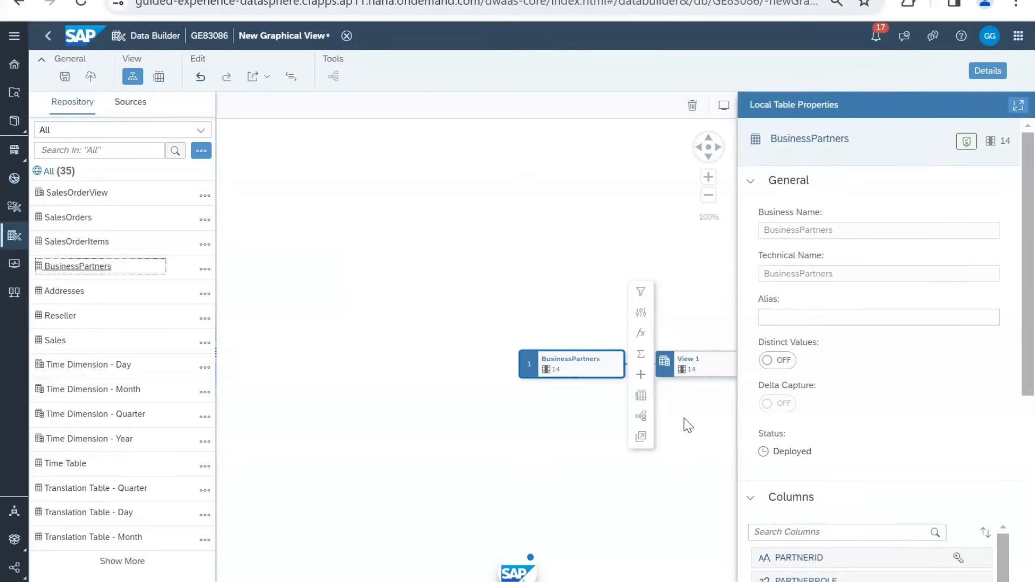
click(710, 368)
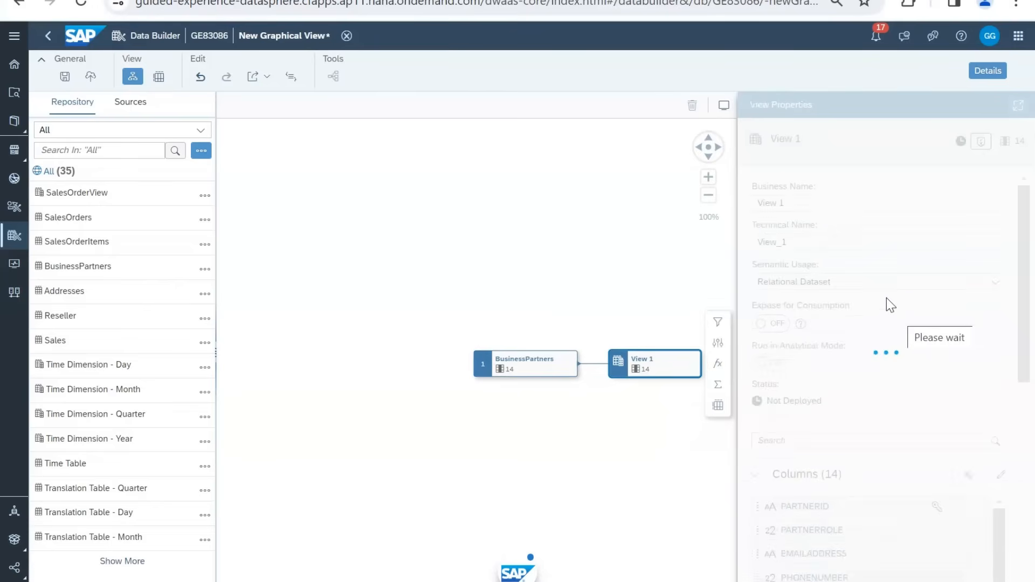
click(874, 291)
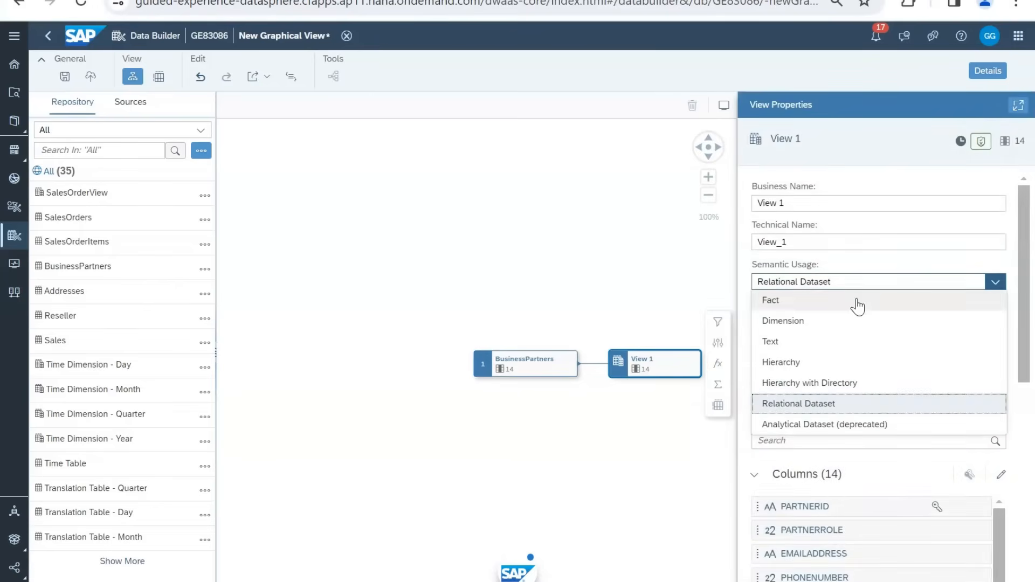
click(846, 323)
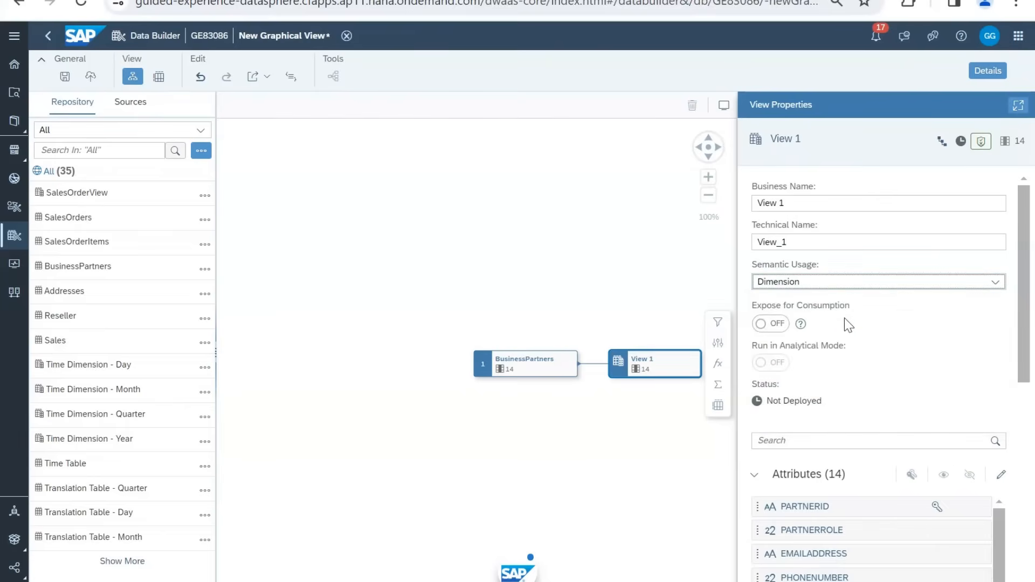
Step: Add a level-based hierarchy to the View 1 dimension
click(943, 150)
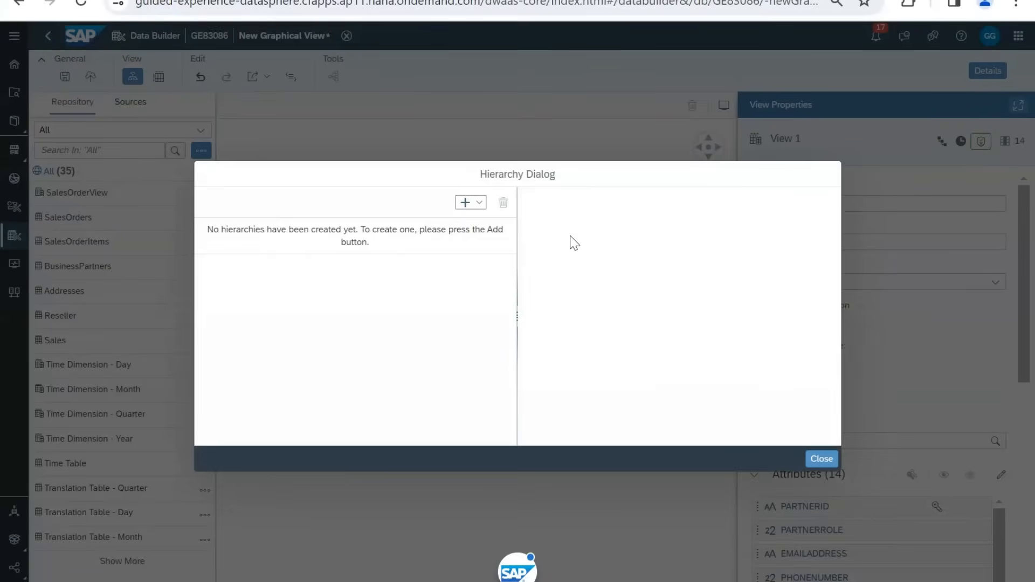
click(476, 208)
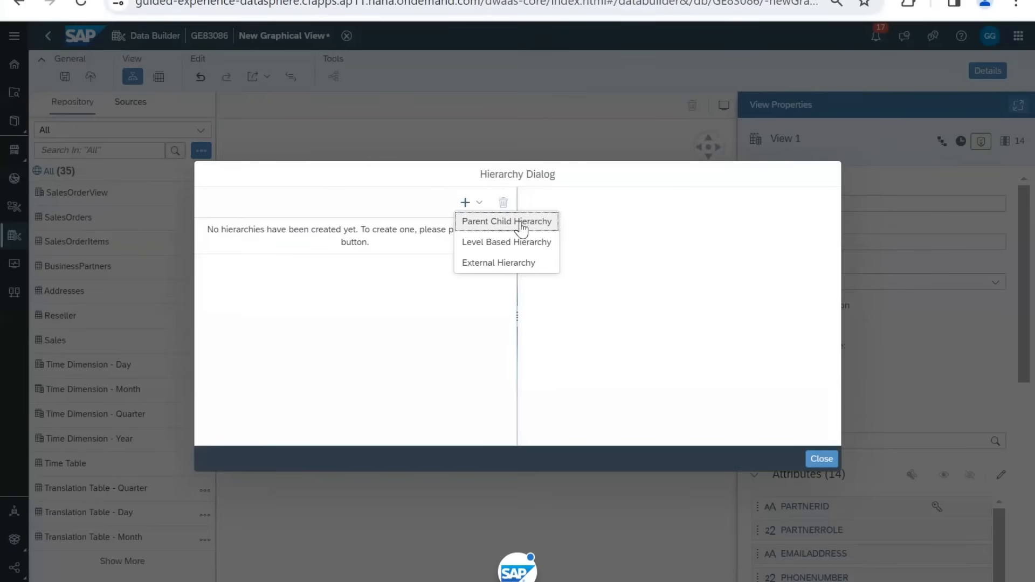
click(493, 243)
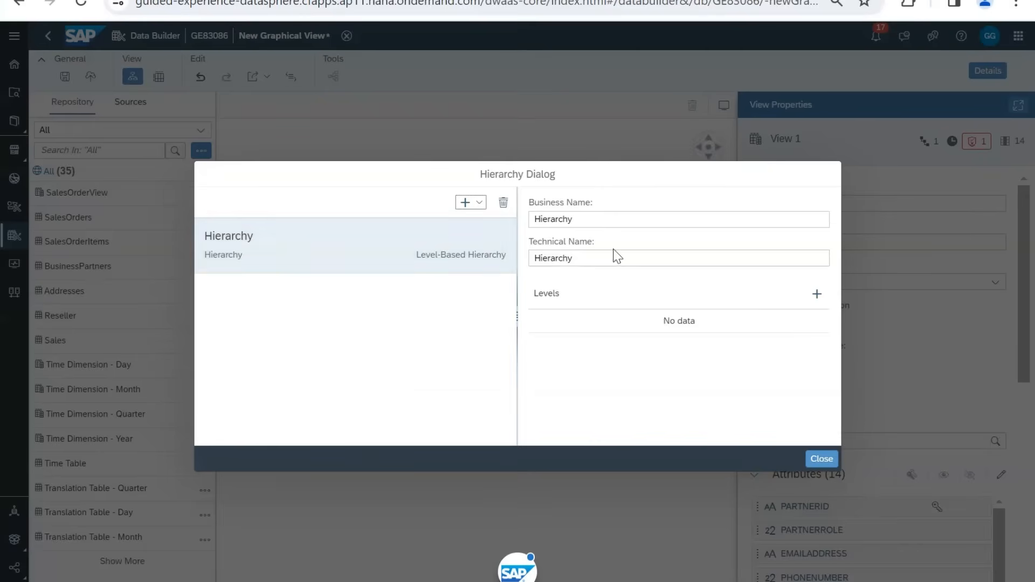
click(656, 257)
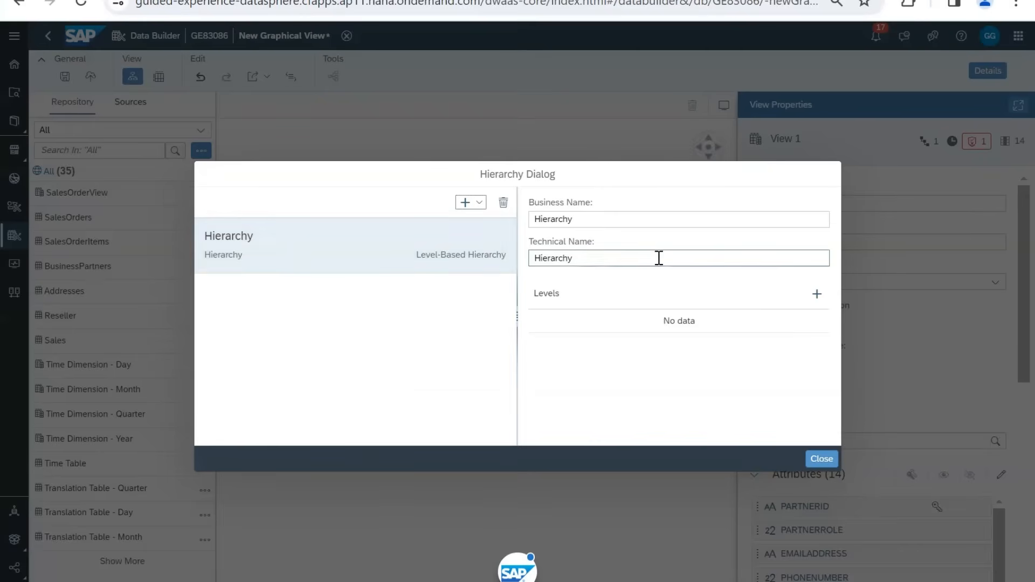
click(822, 459)
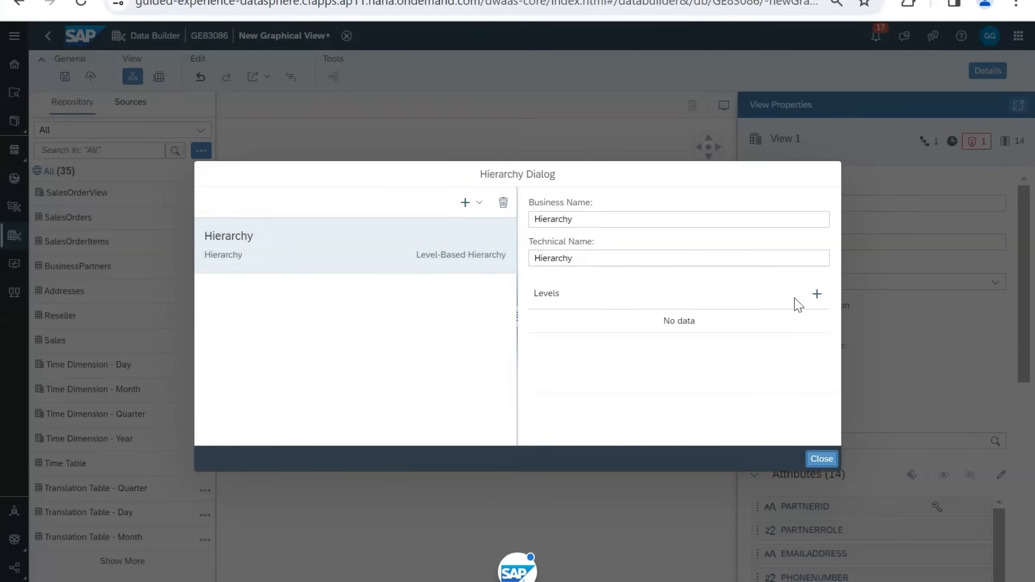
Step: Define the level-based hierarchy with PARTNERROLE as the first level and PARTNERID as the second
click(817, 298)
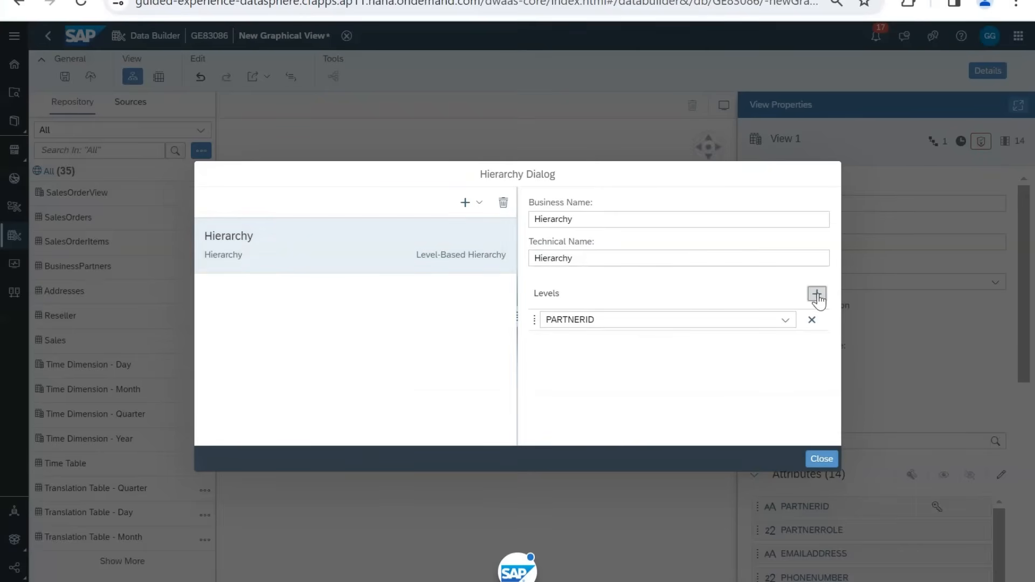
click(787, 321)
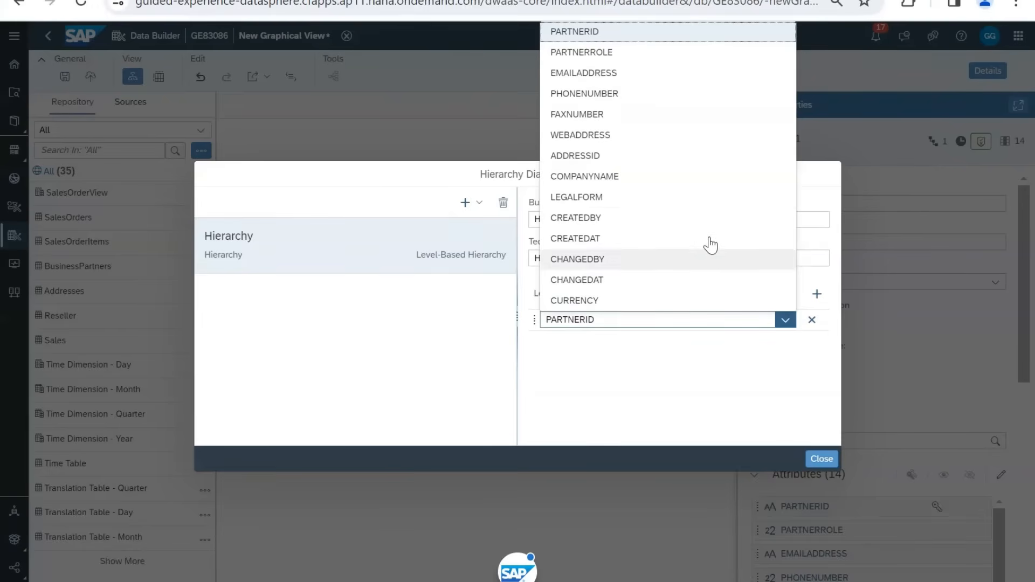
click(615, 54)
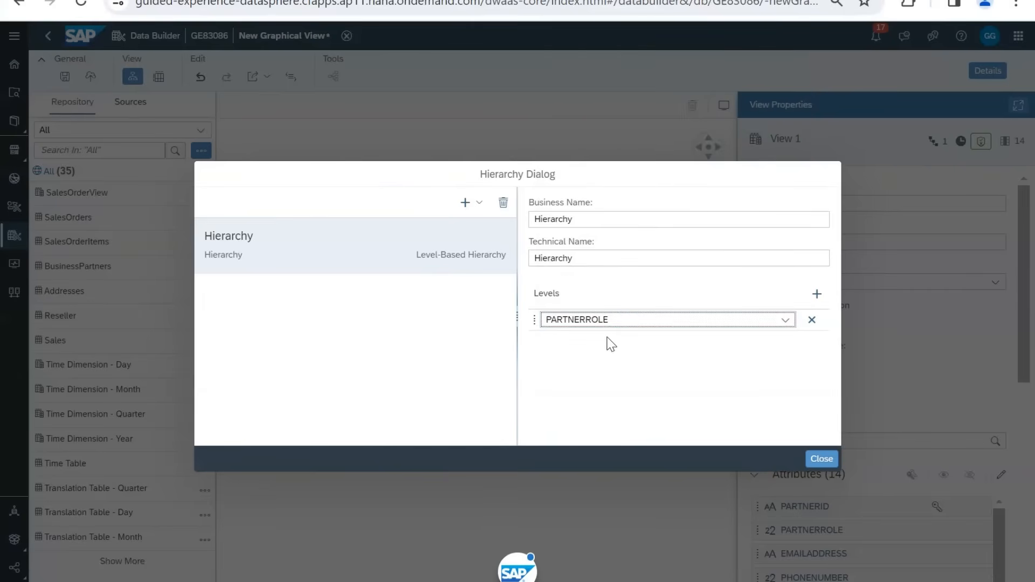
click(817, 294)
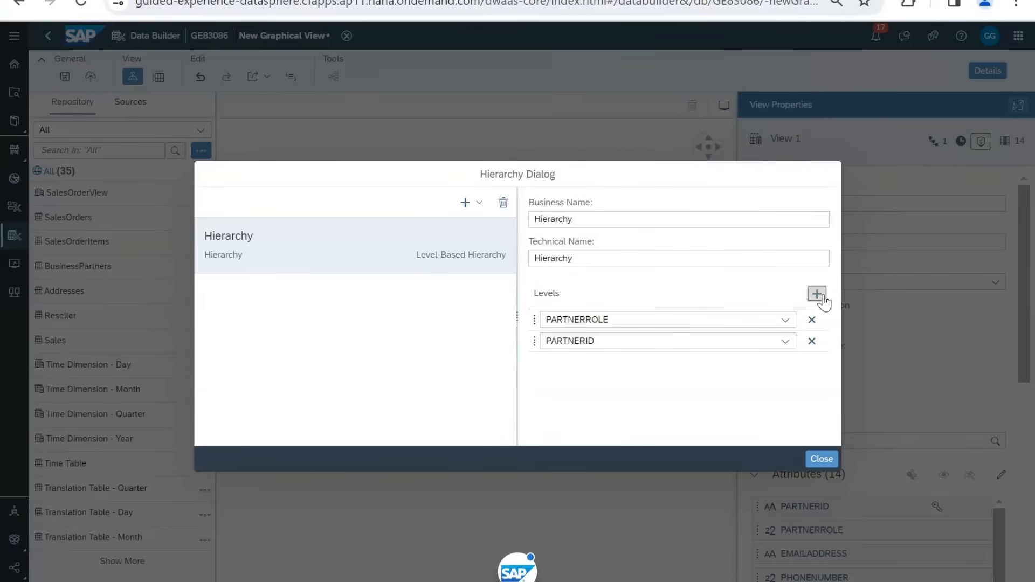
click(786, 341)
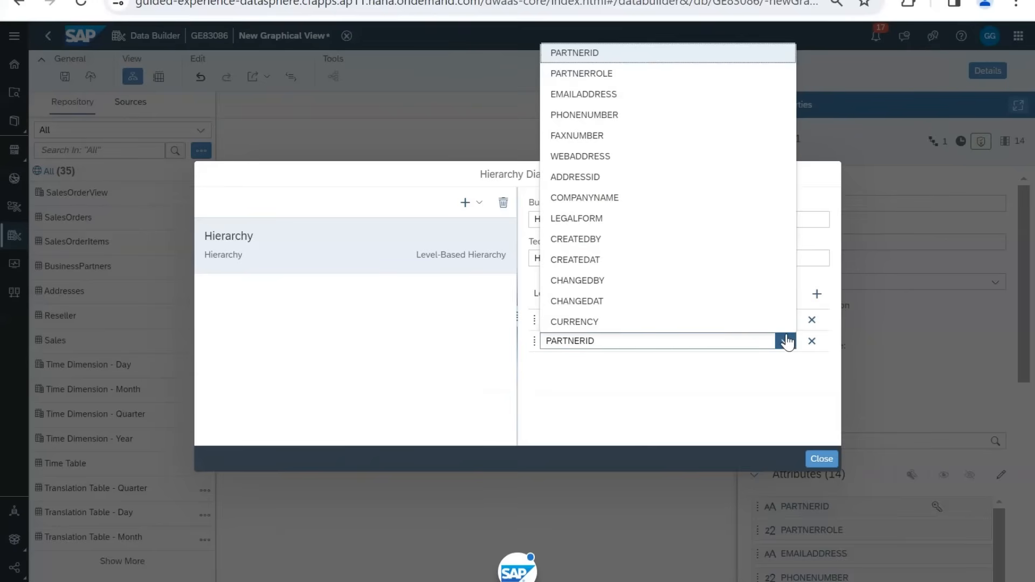
click(757, 405)
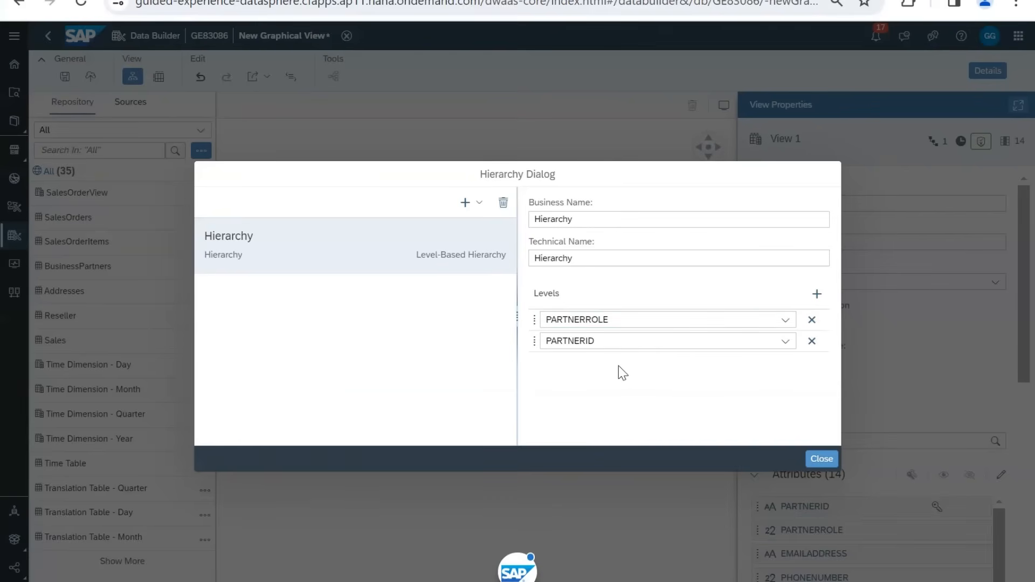
Step: Delete the level-based hierarchy and add a parent-child hierarchy in its place
click(479, 204)
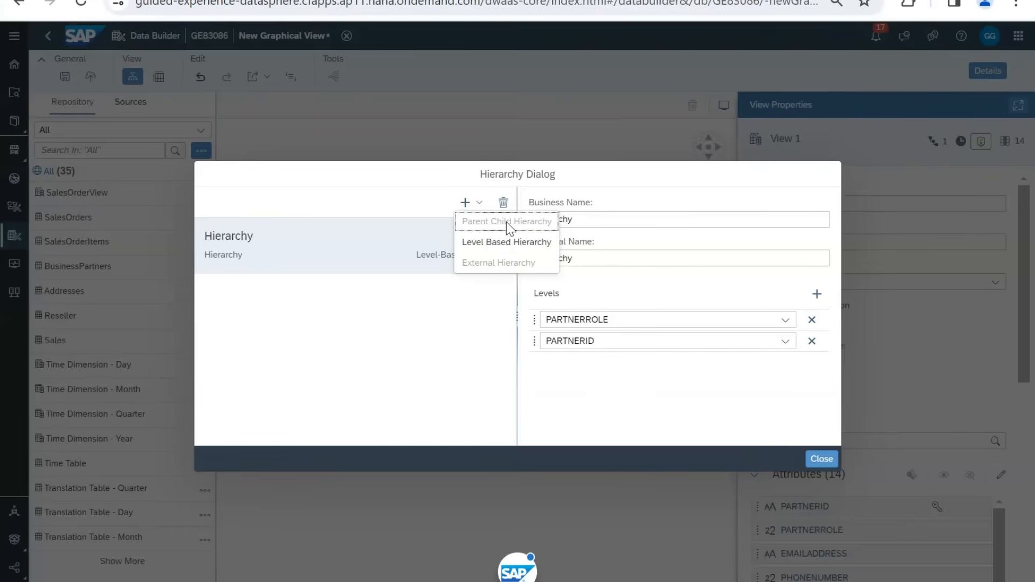
mouse_move(507, 222)
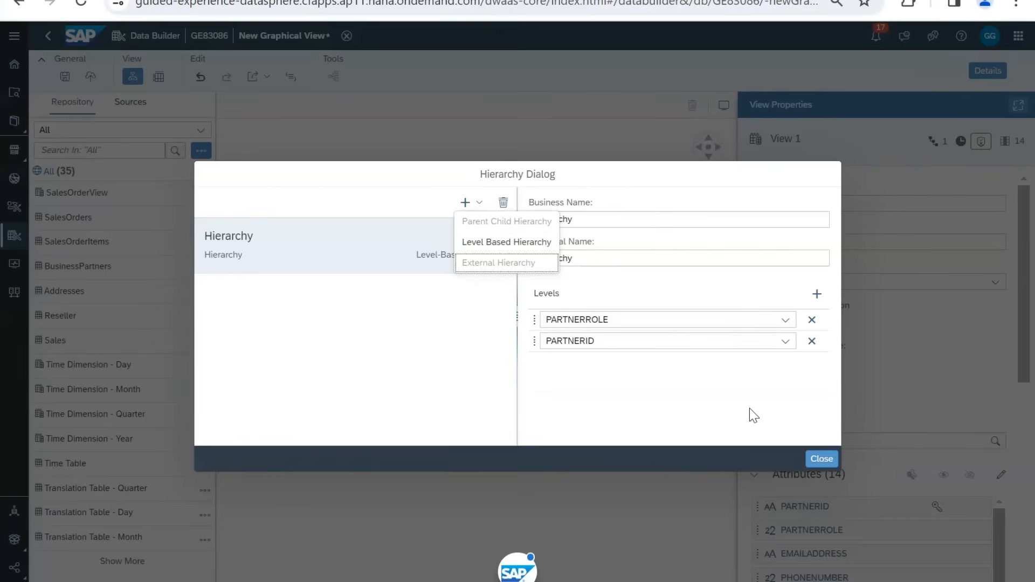
click(503, 204)
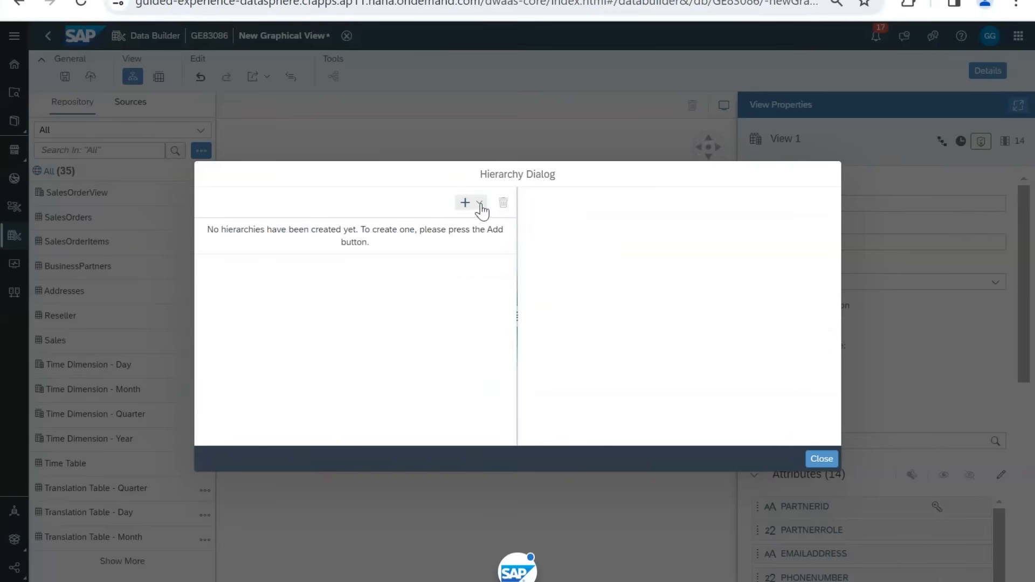
click(478, 203)
click(480, 225)
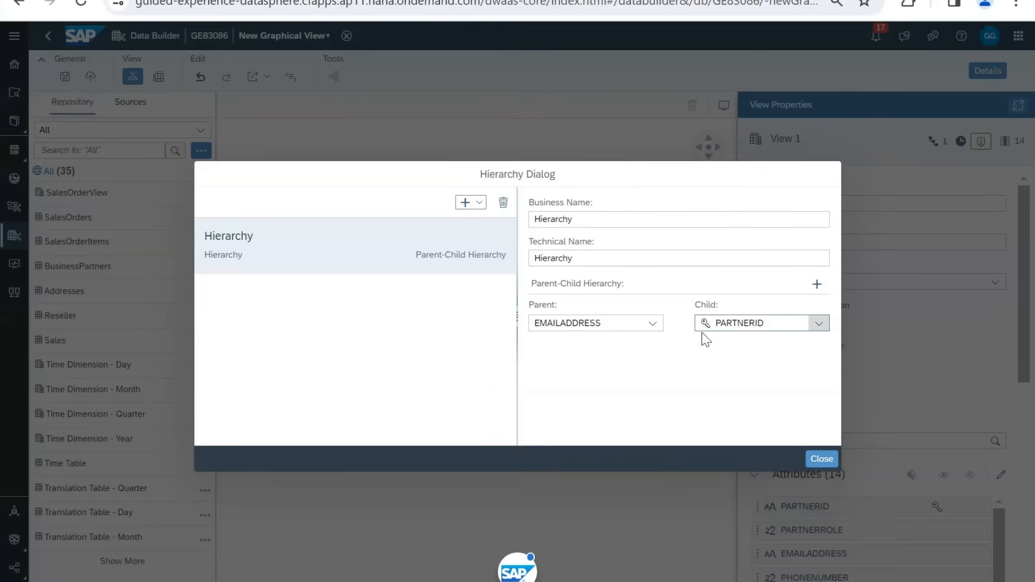
Step: Examine the parent and child column choices, and try adding a second parent-child pair before removing it
click(656, 327)
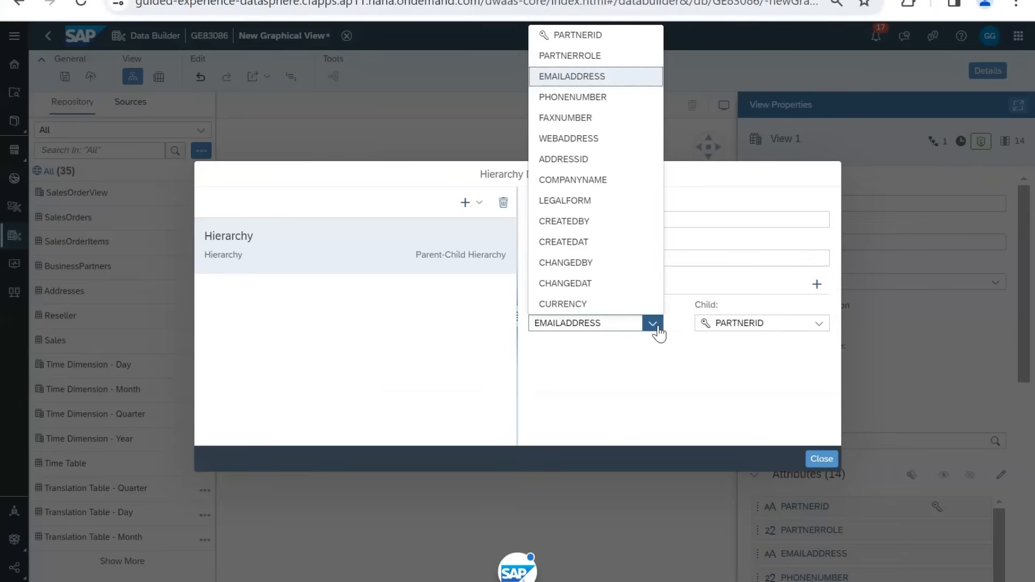
click(653, 324)
click(819, 325)
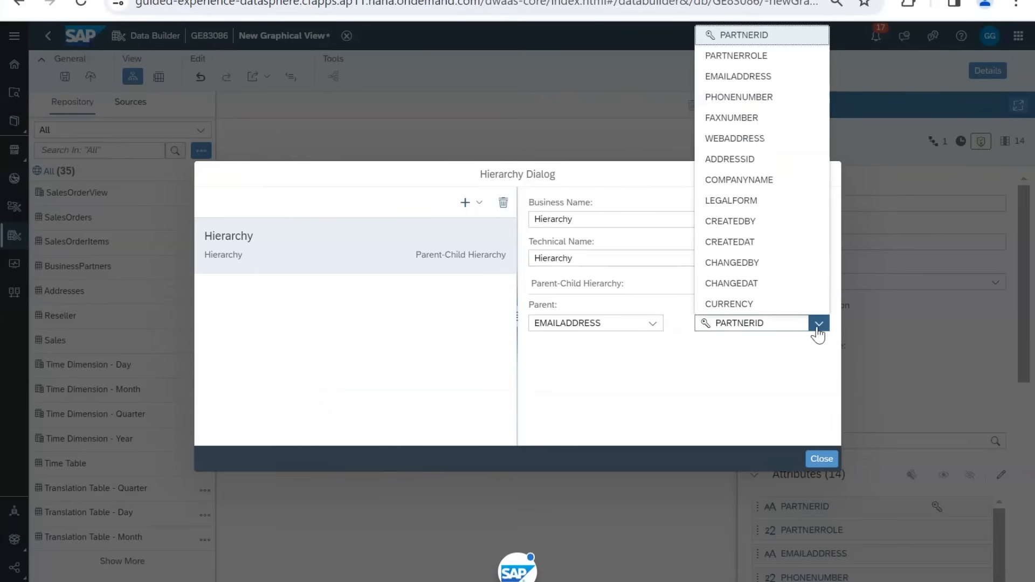
click(818, 325)
click(817, 285)
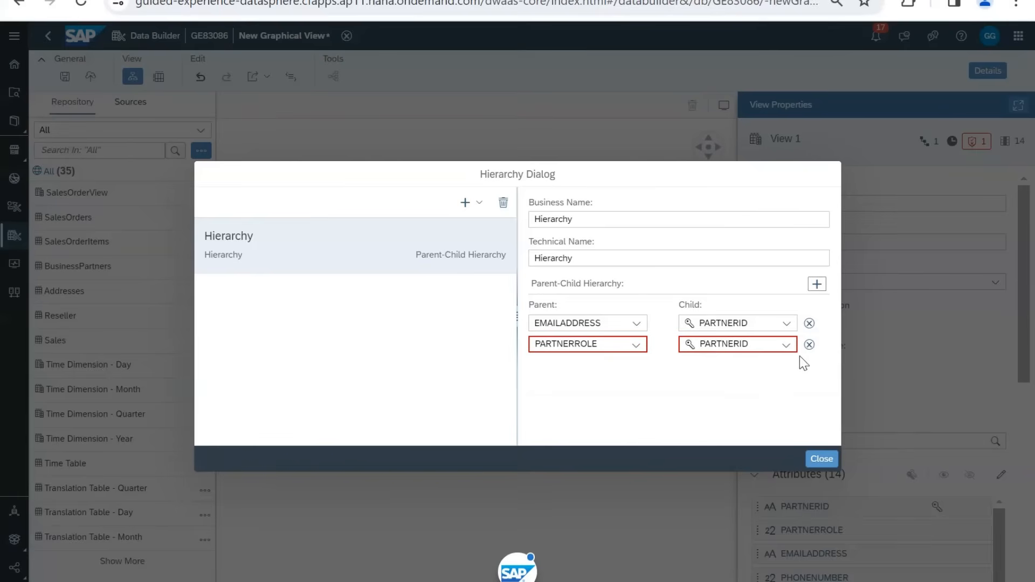
click(809, 344)
click(817, 323)
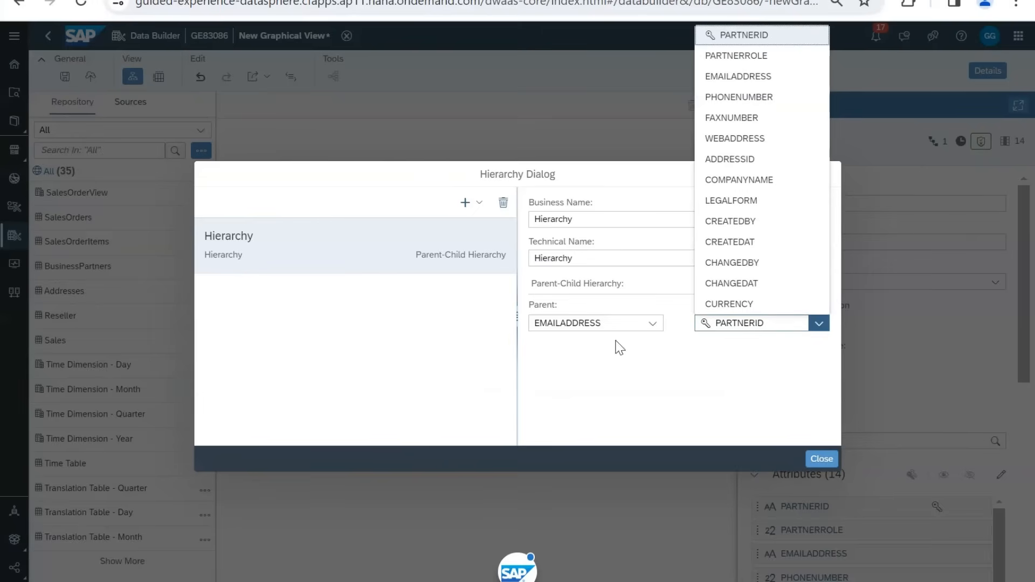
click(801, 398)
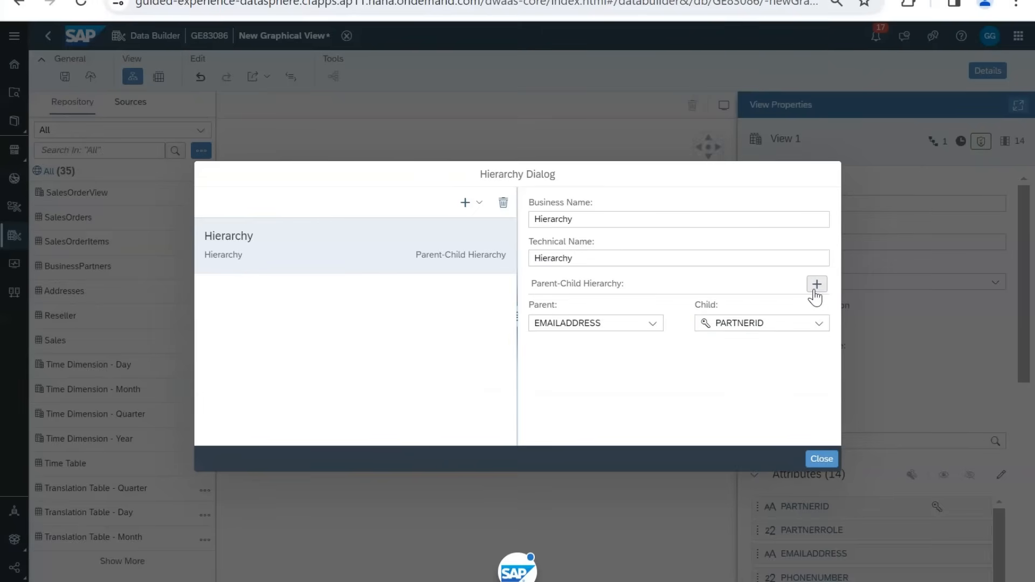
Step: Delete the parent-child hierarchy and create a level-based hierarchy for View 1 instead
click(503, 203)
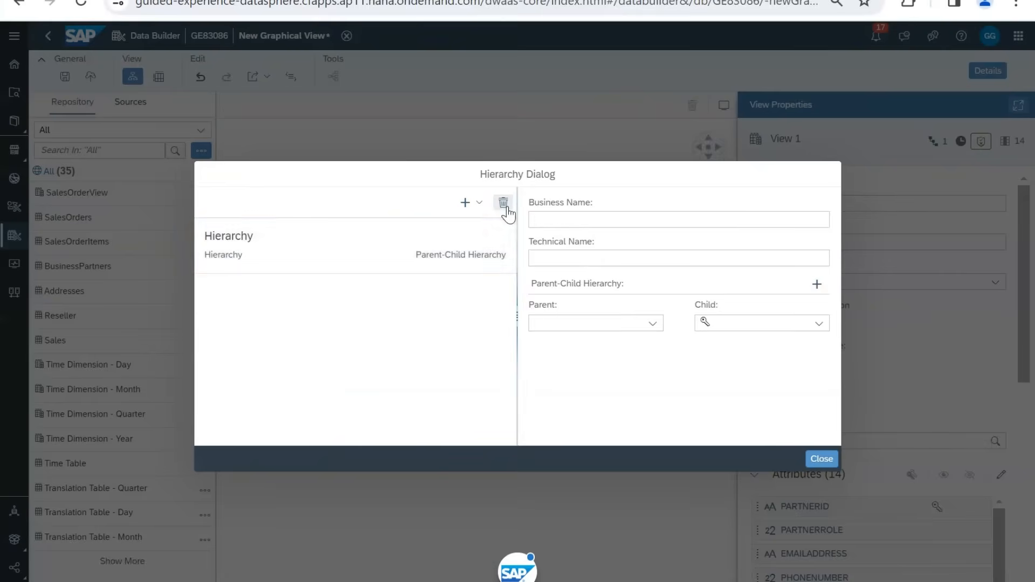
click(465, 203)
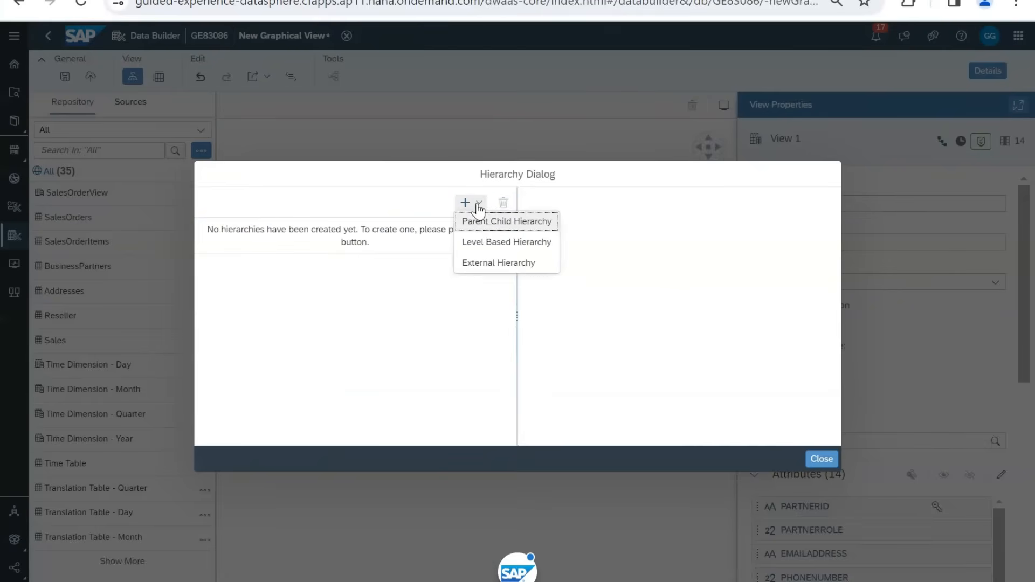
click(493, 242)
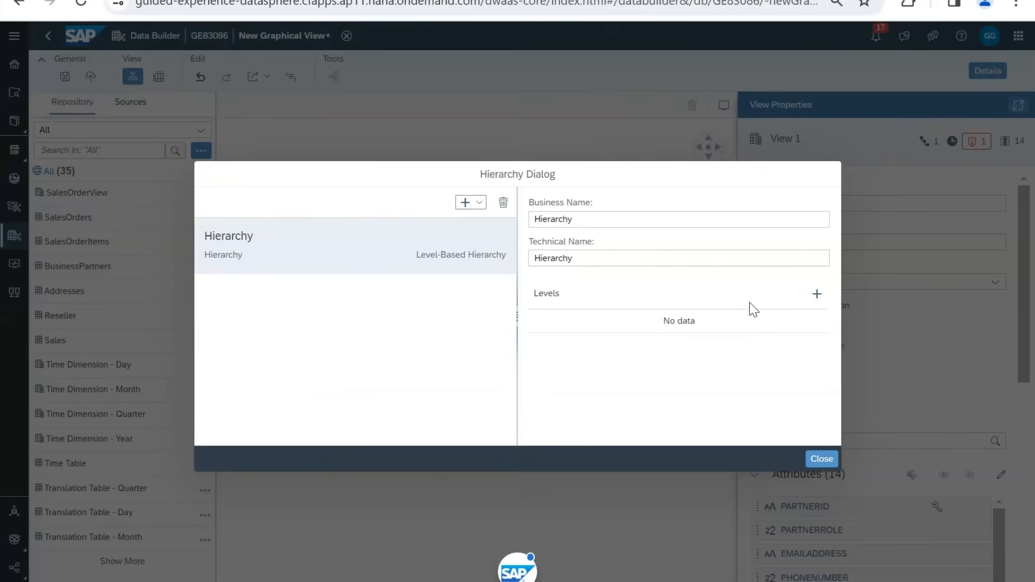
Step: Add PARTNERROLE and PARTNERID as the first and second levels of the new hierarchy
click(817, 295)
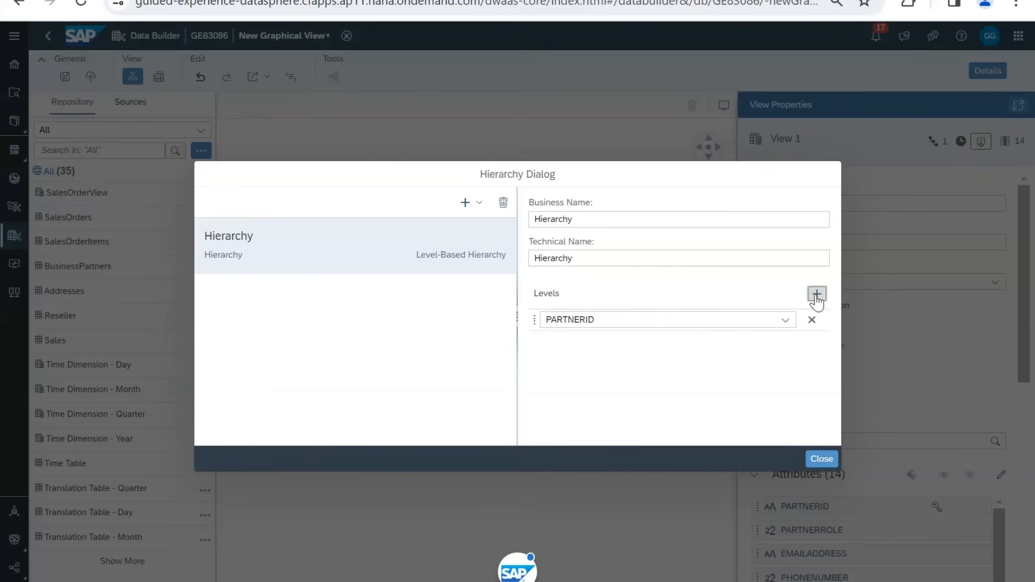
click(783, 325)
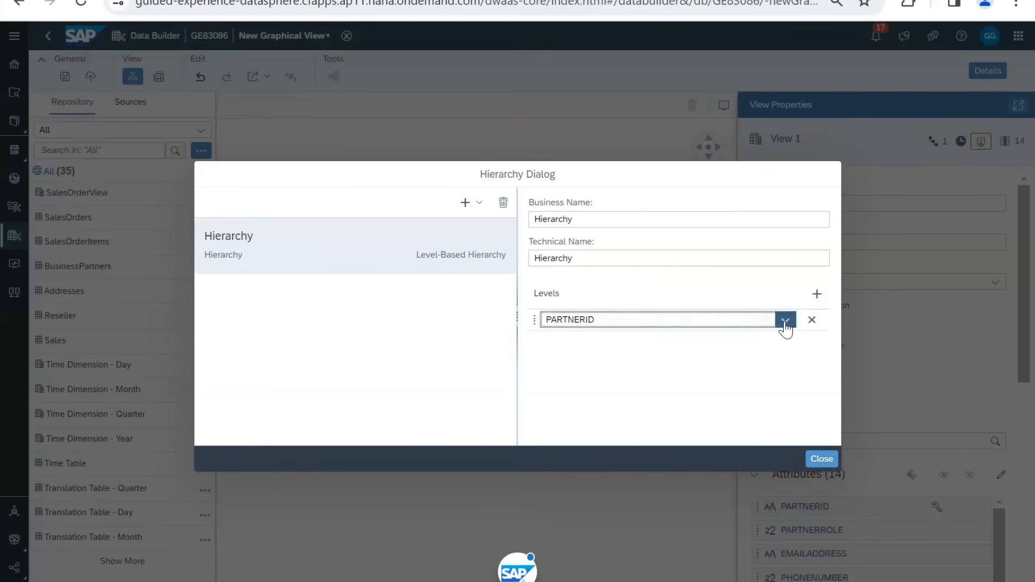
click(684, 59)
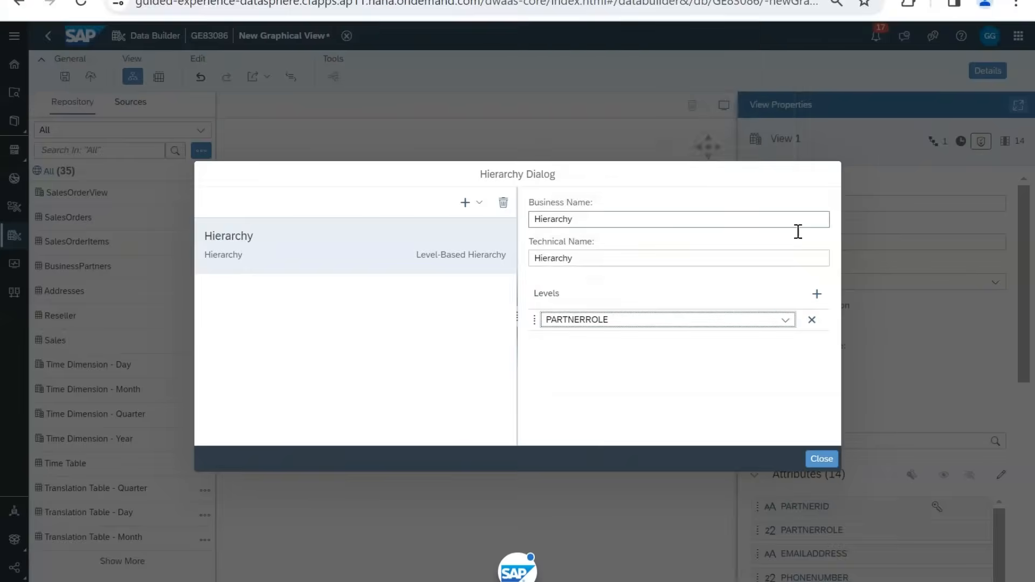
click(817, 295)
click(787, 345)
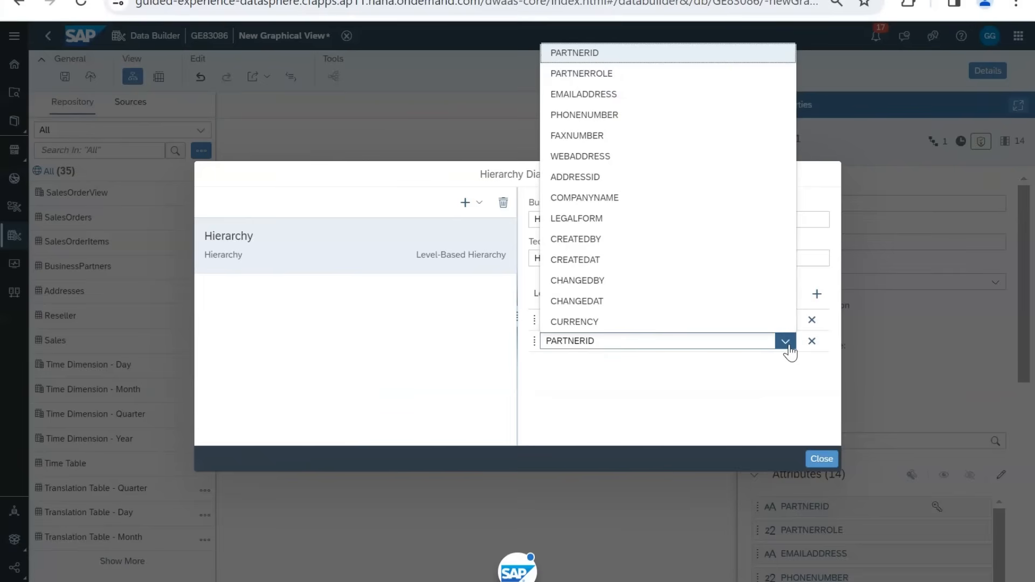
click(788, 347)
Step: Finish the hierarchy definition and save the view with business name View 1 and technical name View_1
click(822, 459)
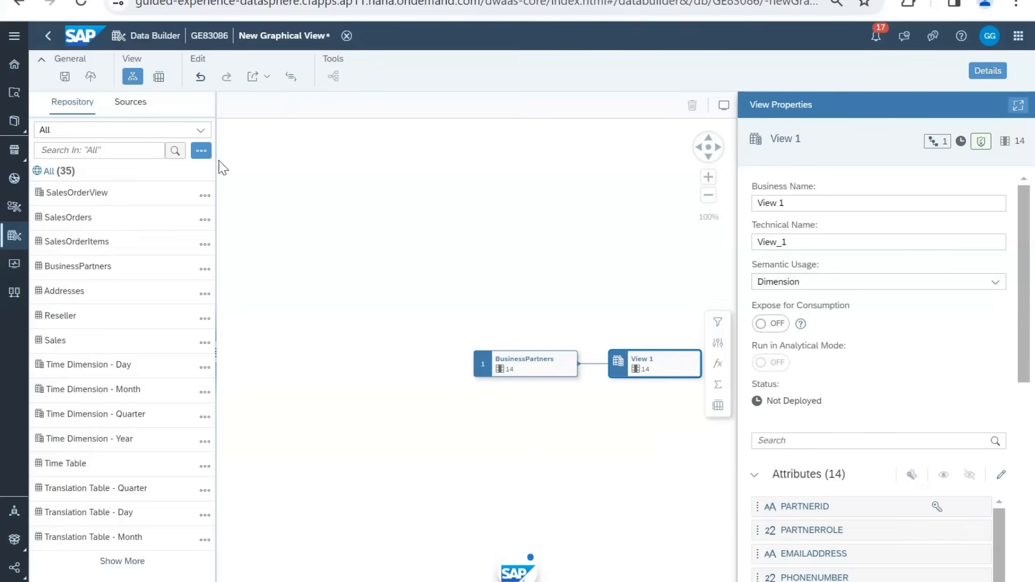
click(62, 82)
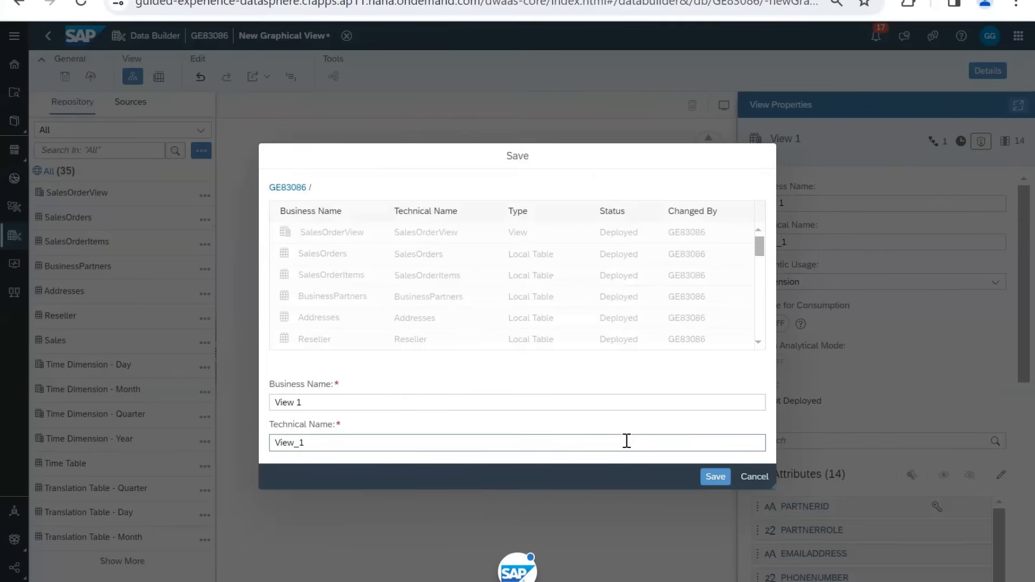
click(718, 483)
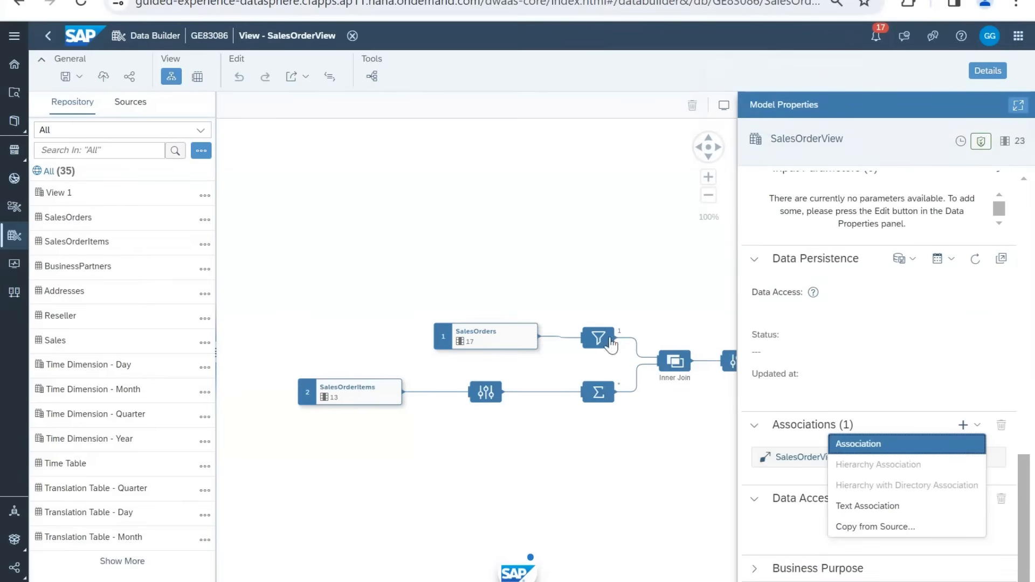
Step: Add an association from SalesOrderView to the View 1 dimension and return to the SalesOrderView properties
key(Return)
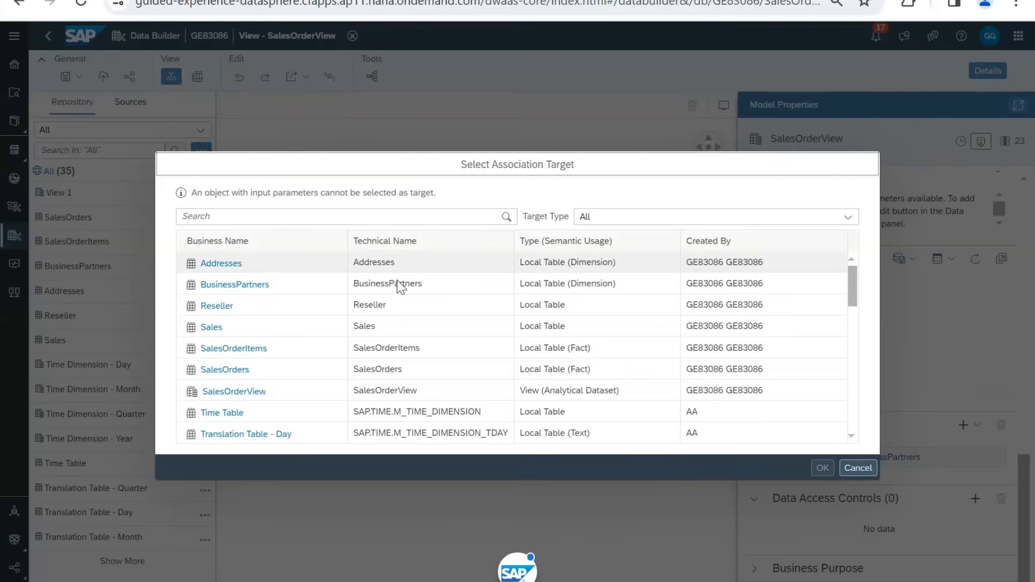
scroll(401, 286, down, 5)
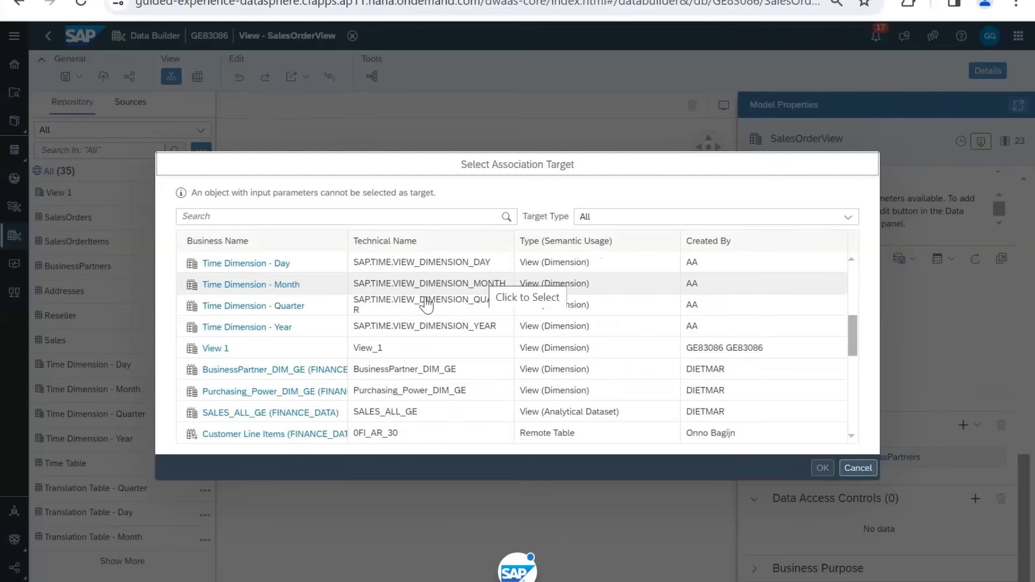
scroll(426, 306, down, 3)
click(306, 291)
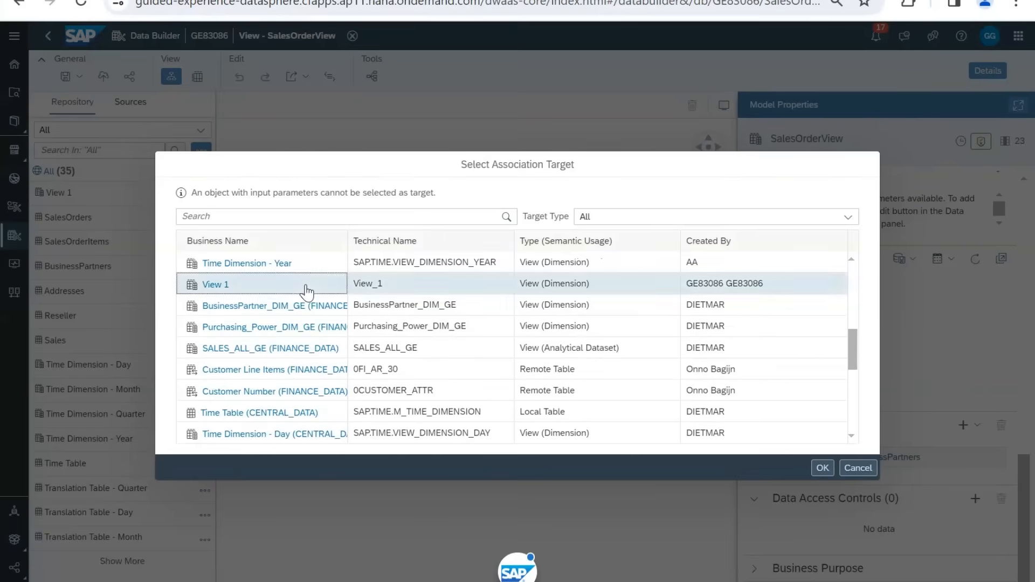
click(822, 468)
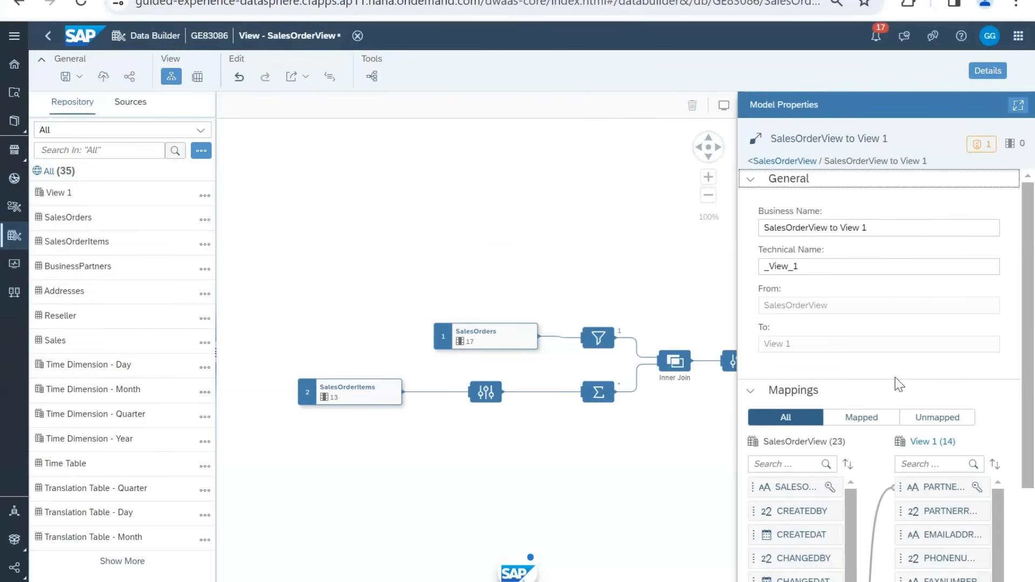
click(753, 162)
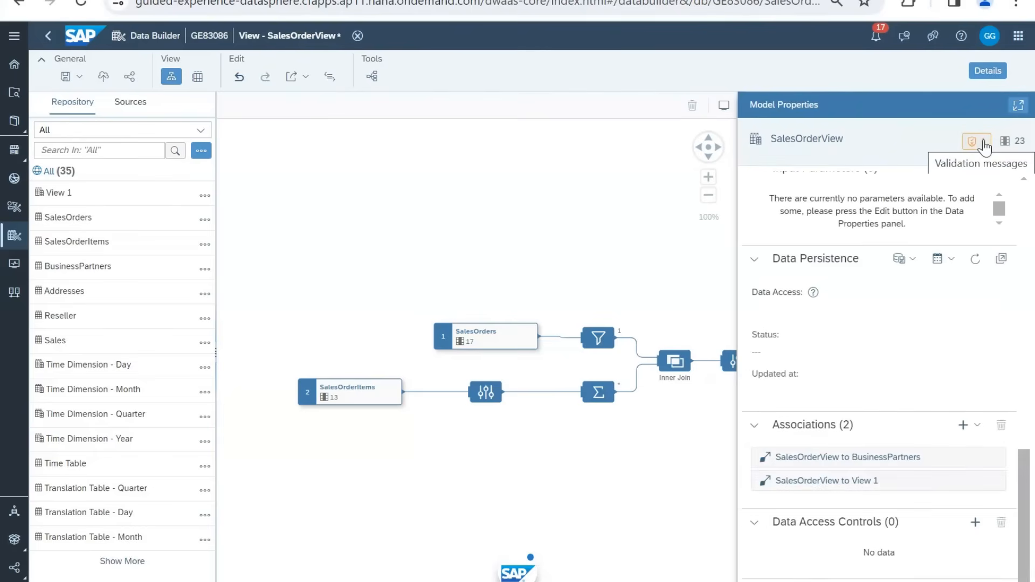
Step: Delete the SalesOrderView association to BusinessPartners and check the view's validation messages
mouse_move(988, 465)
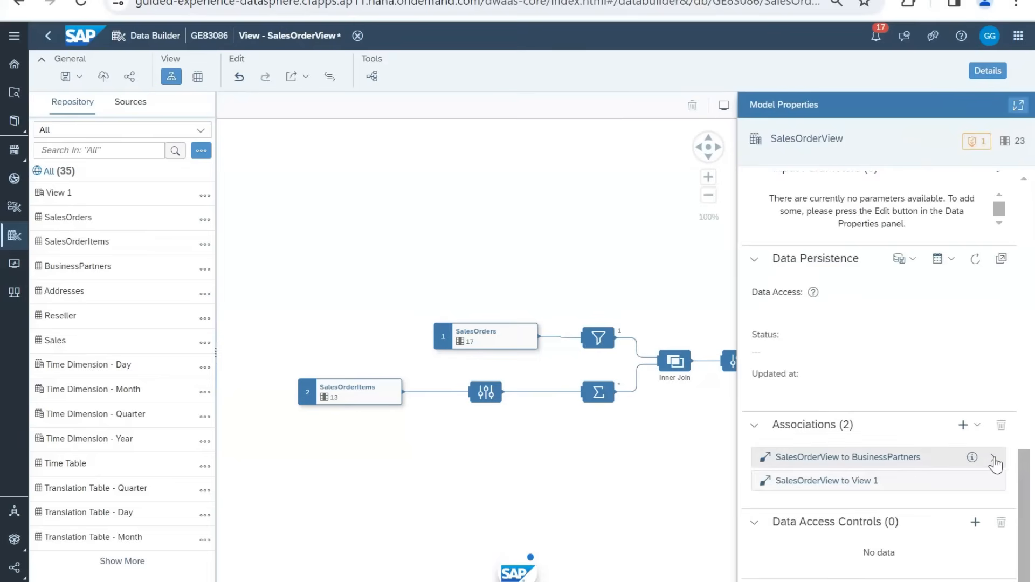
click(957, 461)
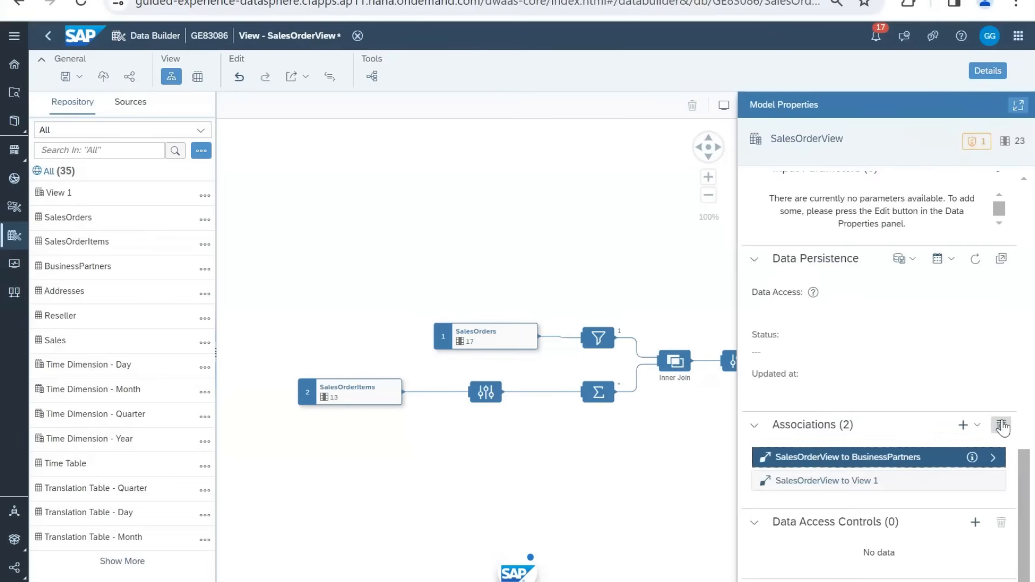
click(1002, 426)
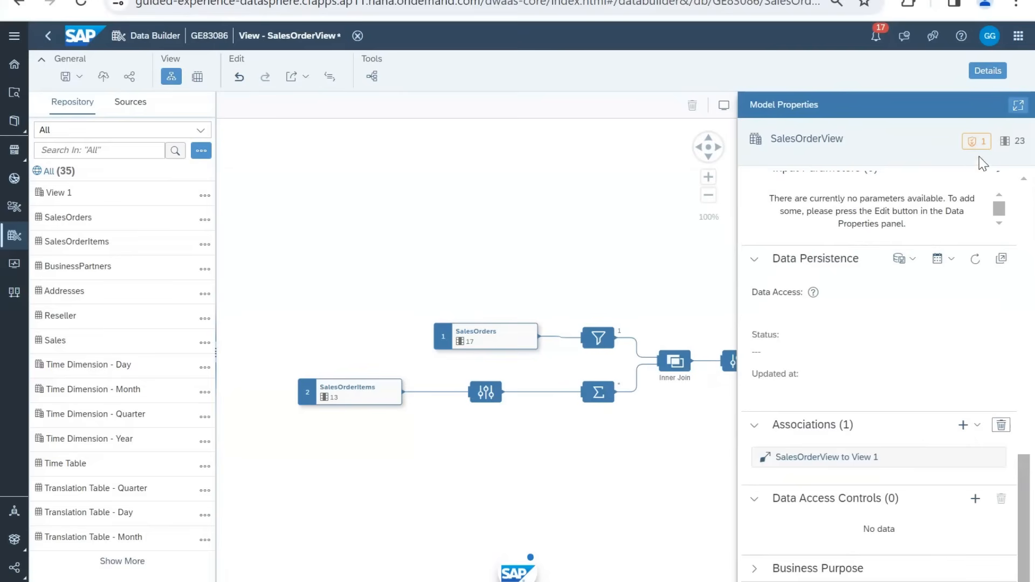
click(975, 142)
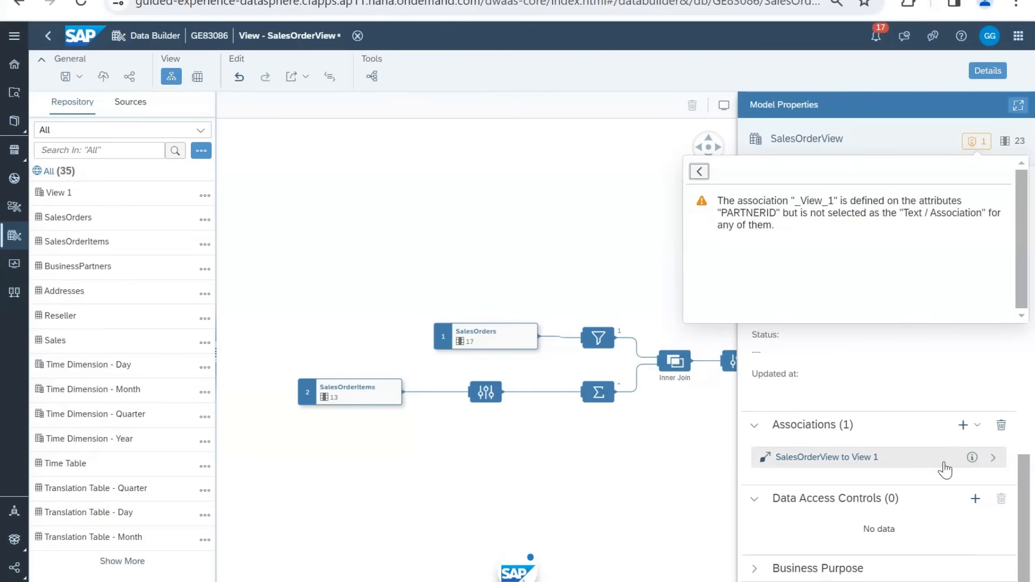
click(703, 503)
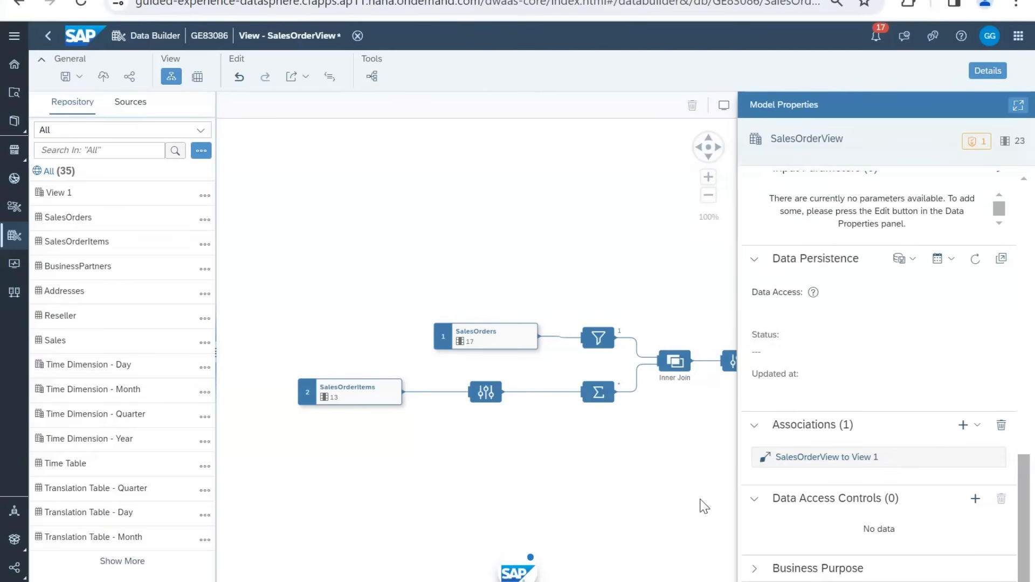
Step: Save SalesOrderView despite the association validation message and deploy it
click(80, 77)
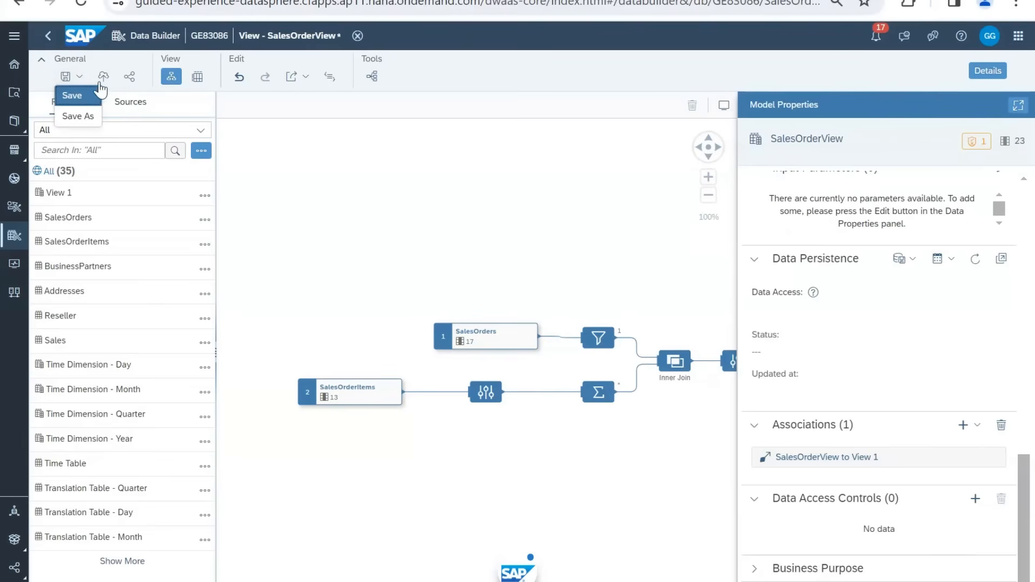
click(96, 95)
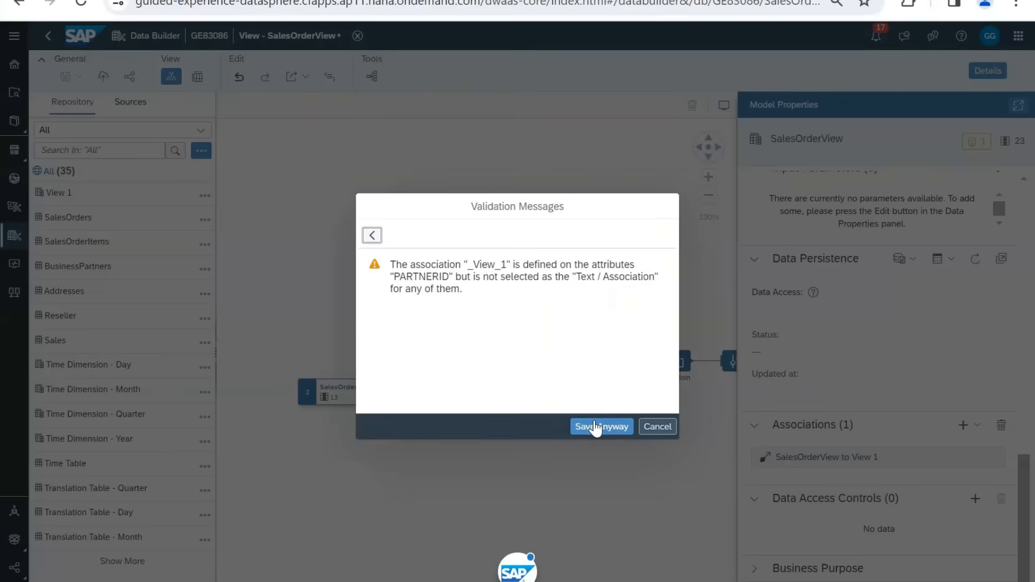
click(595, 428)
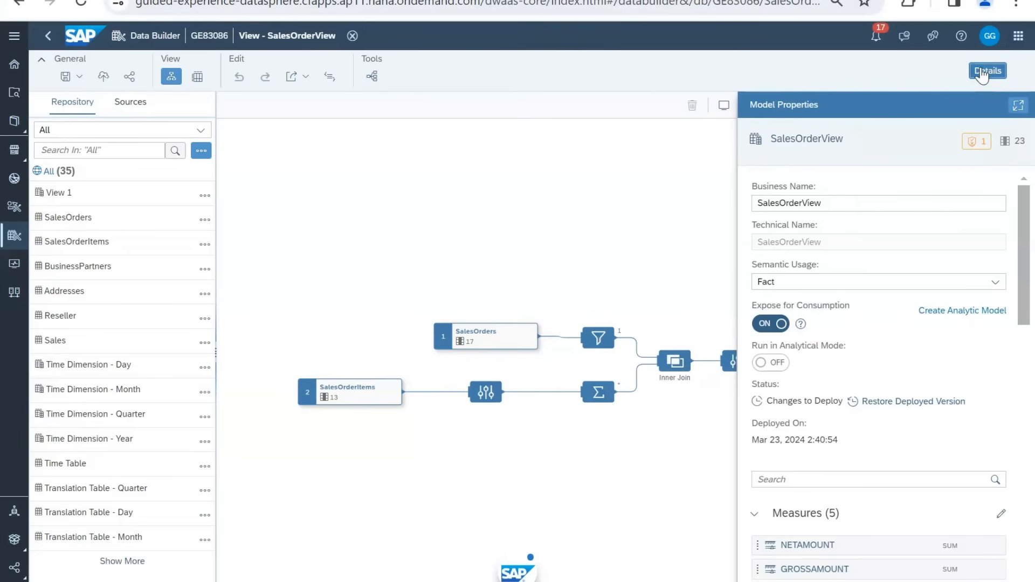
click(982, 74)
click(982, 73)
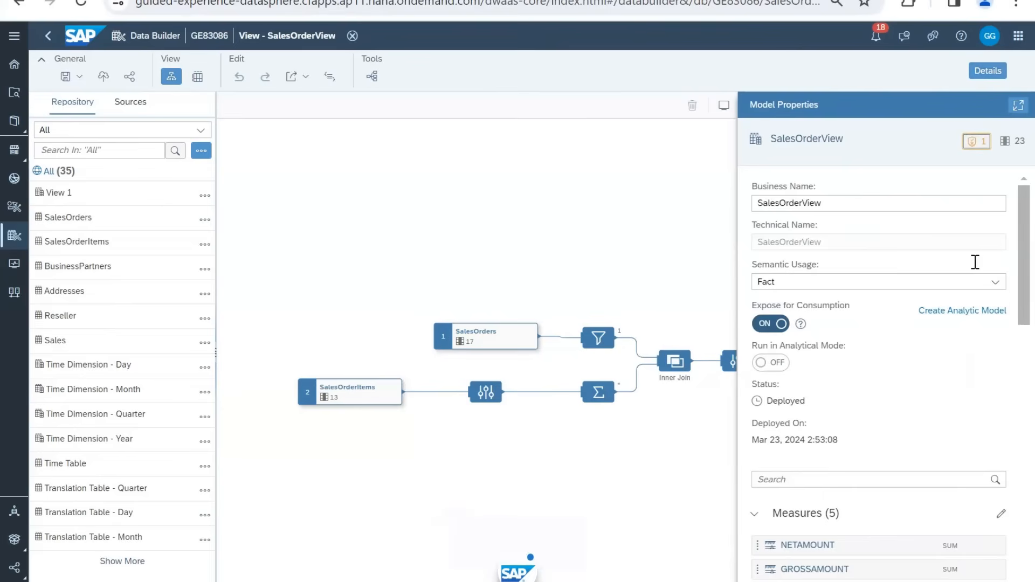
Step: Create an analytic model from SalesOrderView and preview its data with PARTNERROLE and PARTNERID in the rows
click(961, 311)
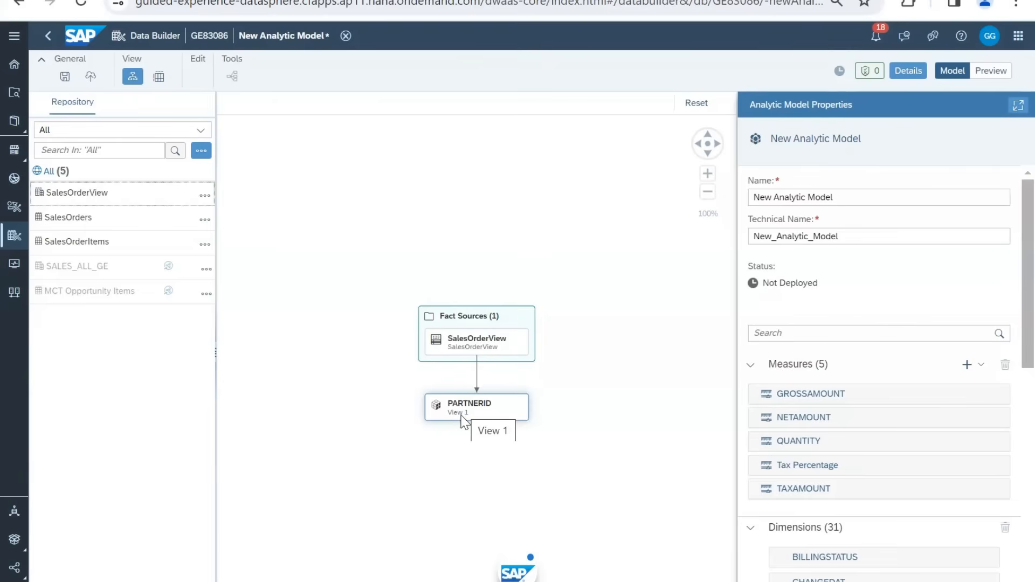
click(993, 71)
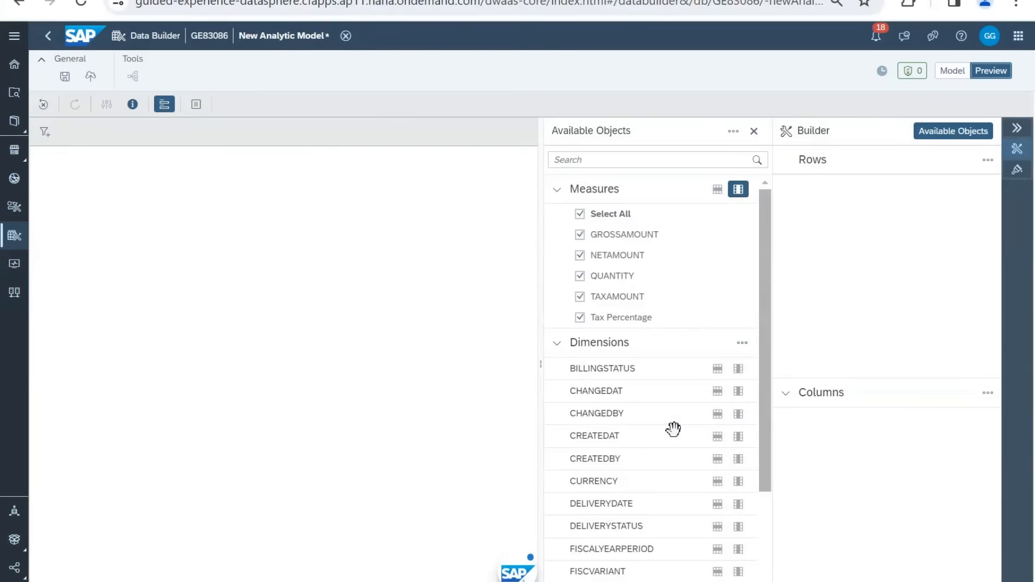
scroll(673, 429, down, 3)
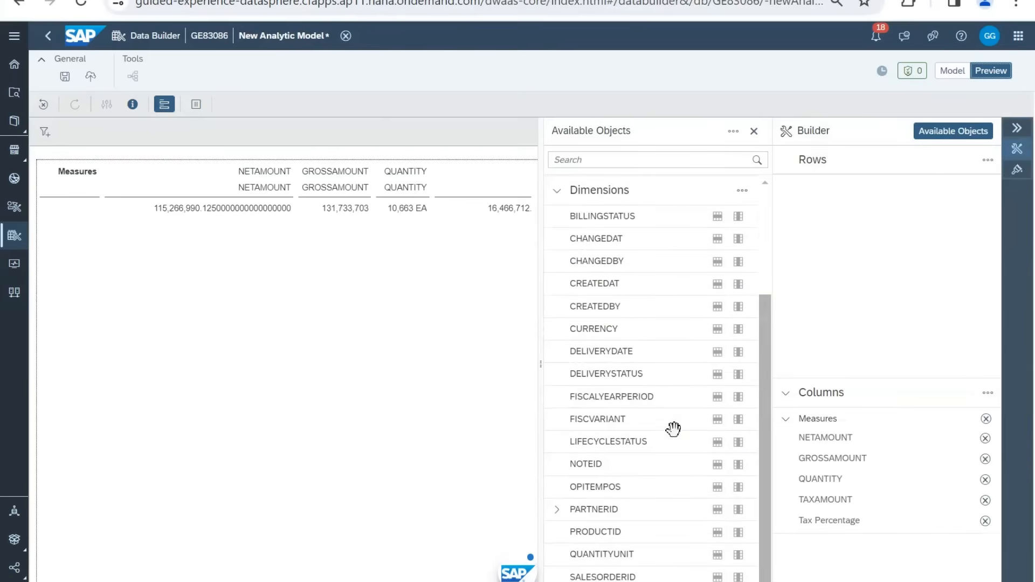
click(559, 513)
scroll(623, 523, down, 3)
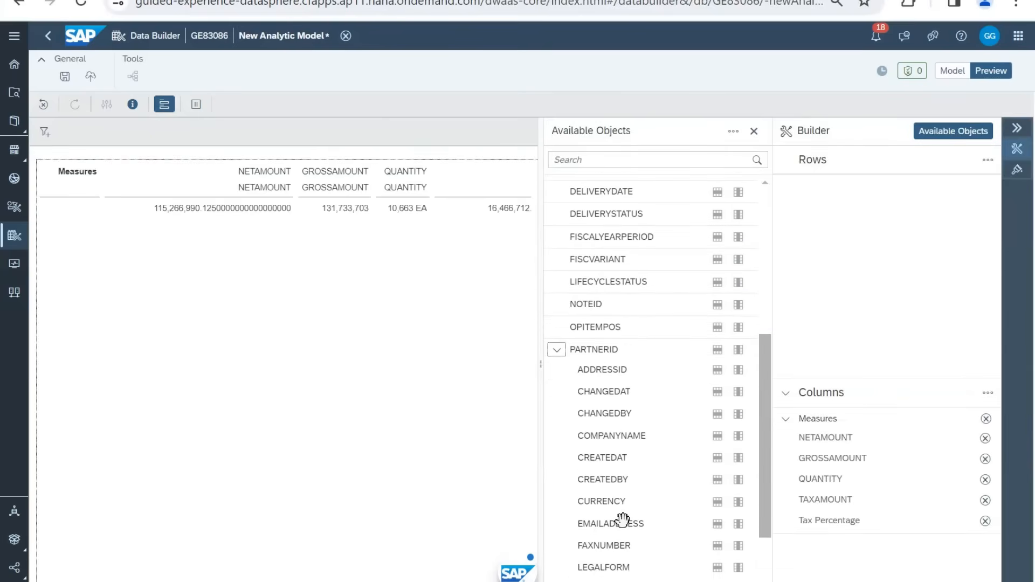
scroll(623, 521, down, 3)
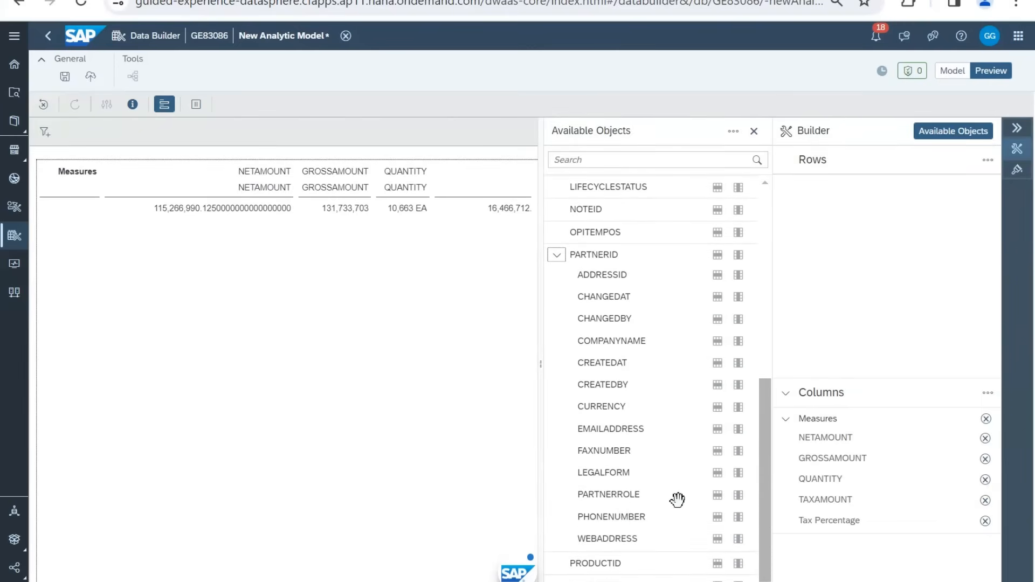
click(717, 494)
Step: Switch the PARTNERID rows in the preview from flat presentation to the dimension's Hierarchy
click(191, 214)
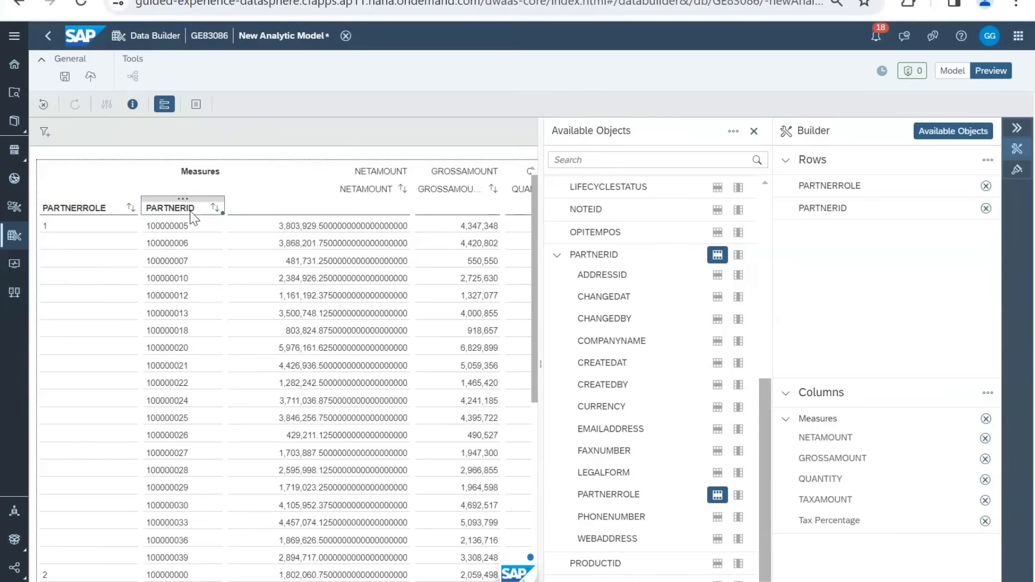
right_click(192, 217)
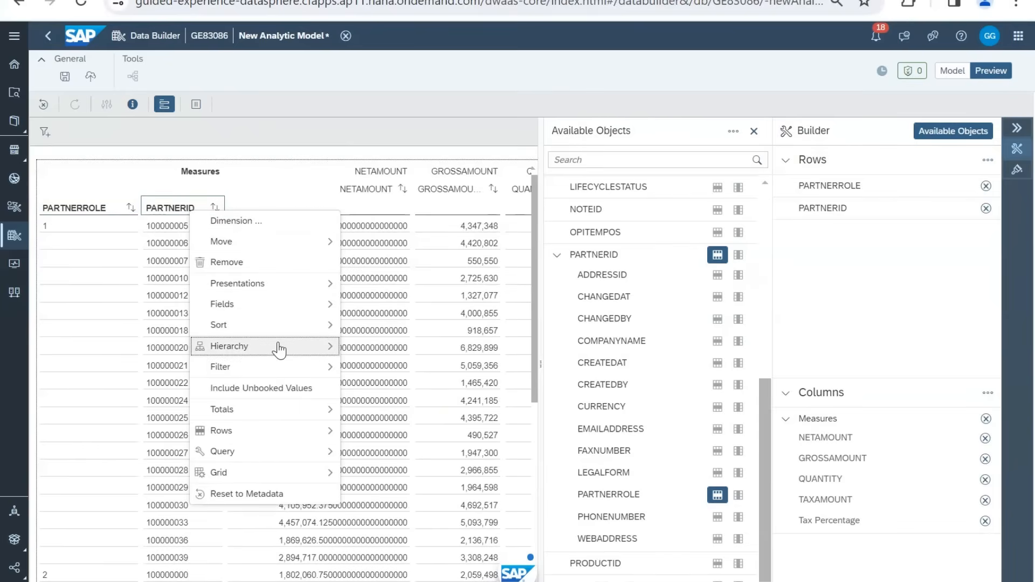
mouse_move(278, 354)
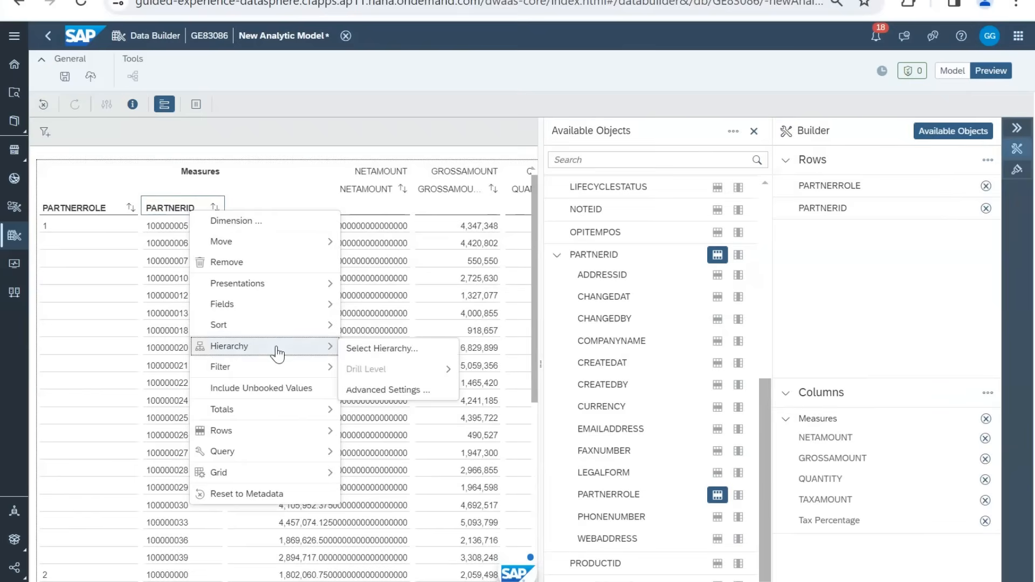
click(369, 350)
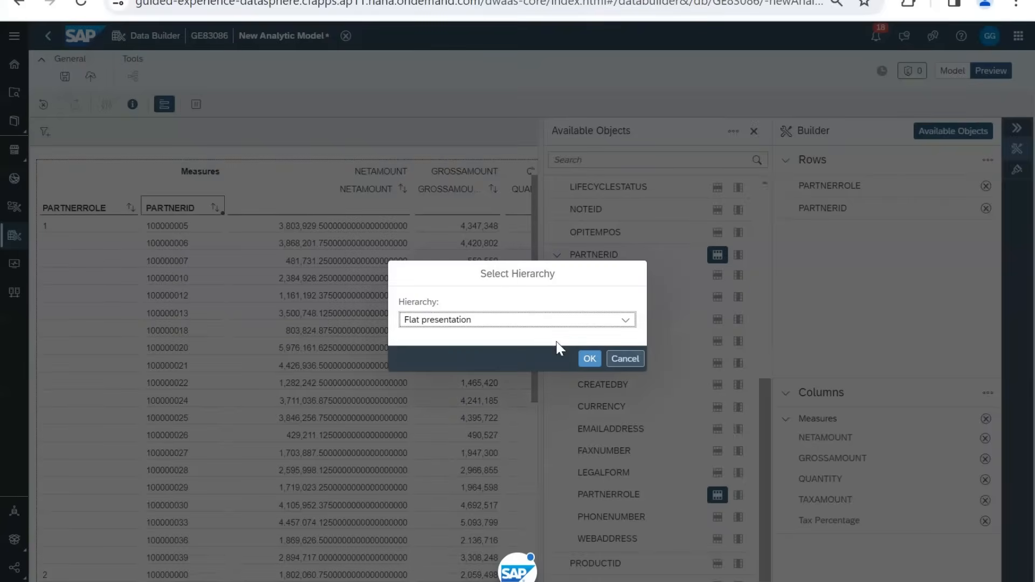
click(571, 319)
click(627, 321)
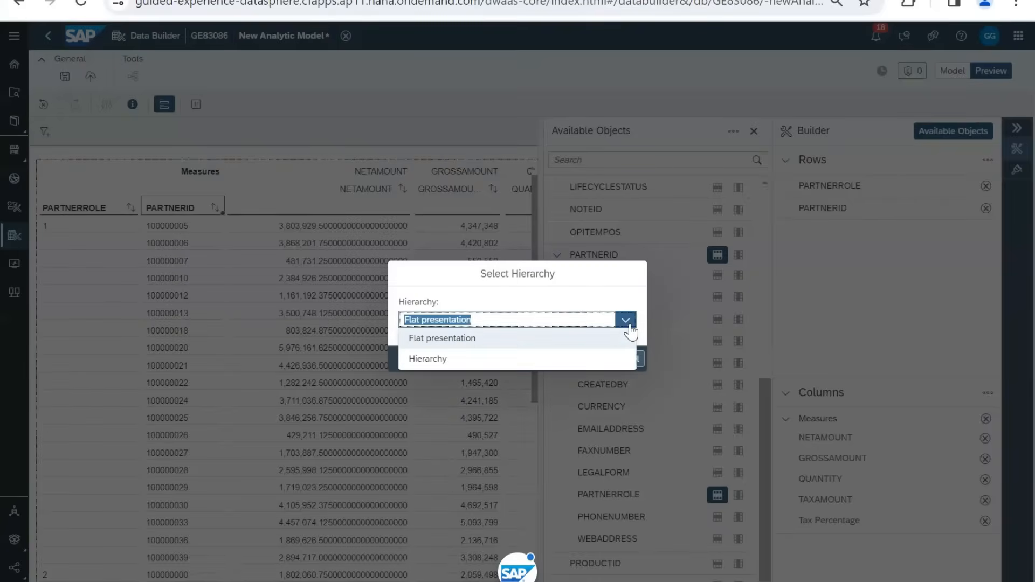
click(598, 358)
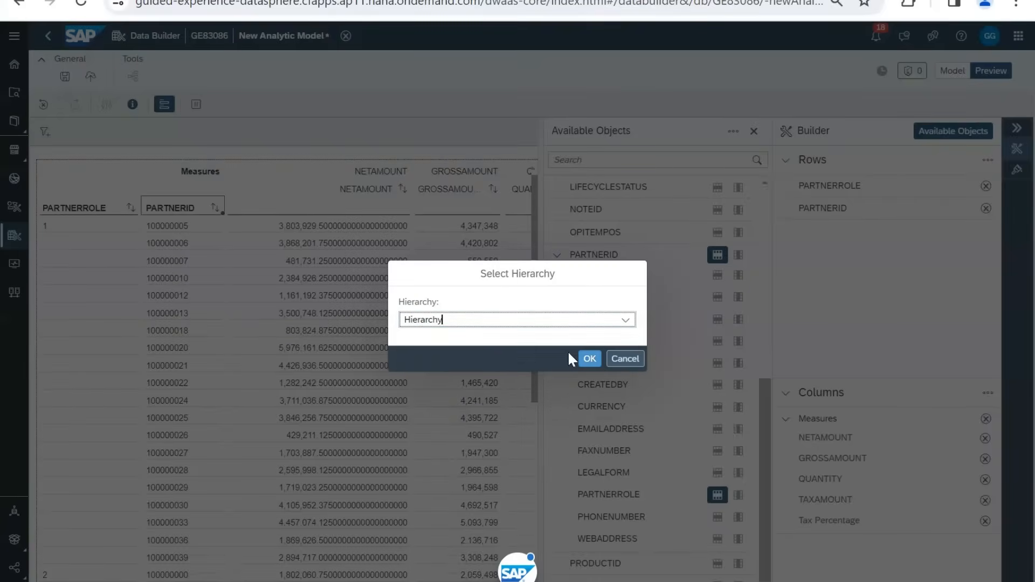
click(592, 366)
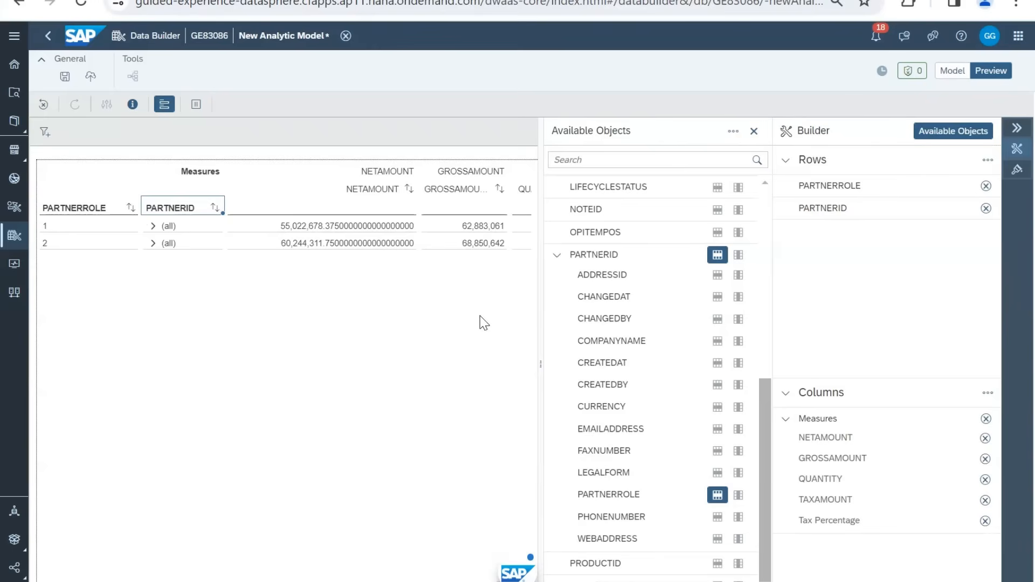
Step: Remove PARTNERROLE from the rows and expand the PARTNERID hierarchy's (all) node and its node 2
click(718, 499)
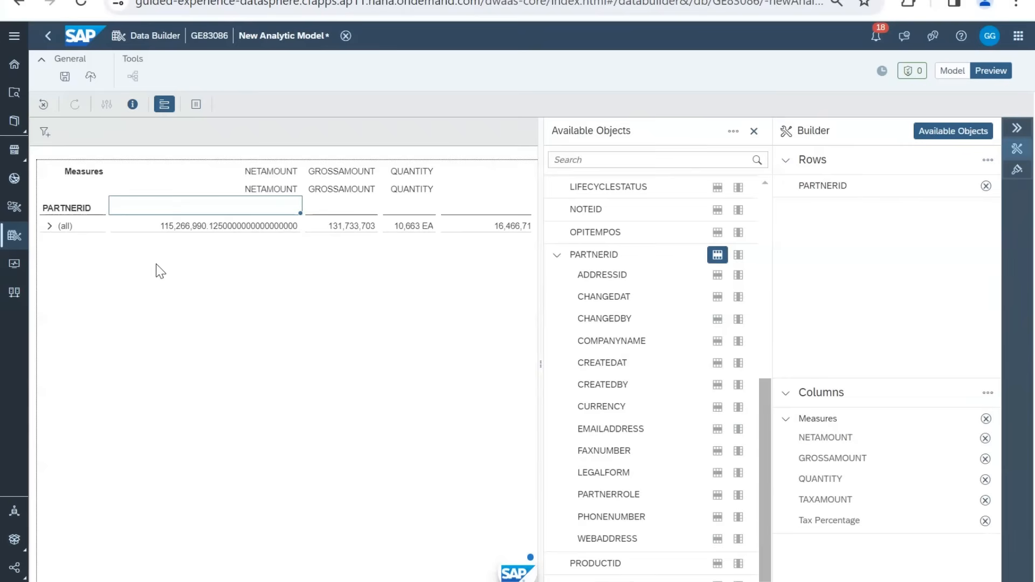
click(49, 226)
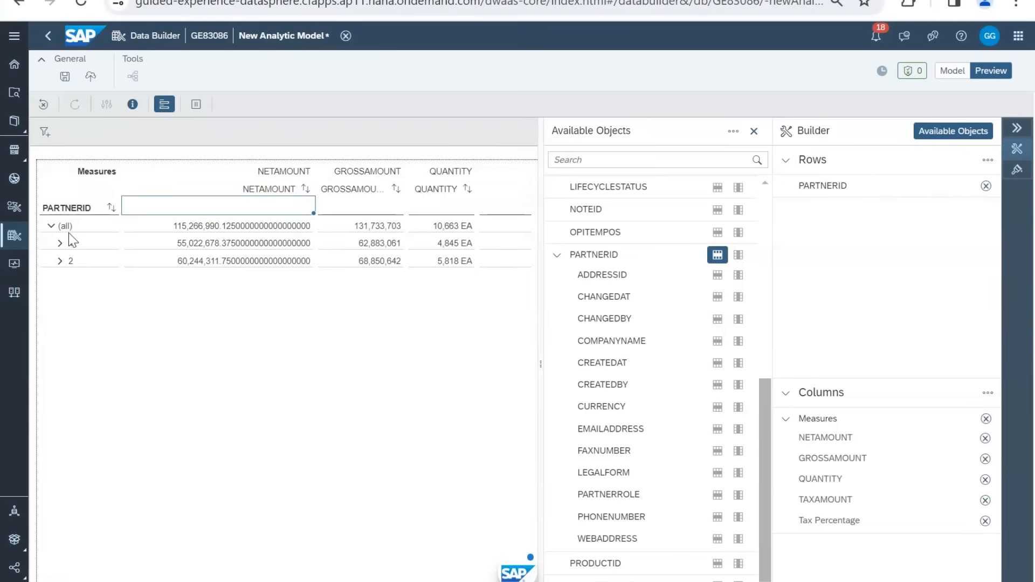
click(61, 261)
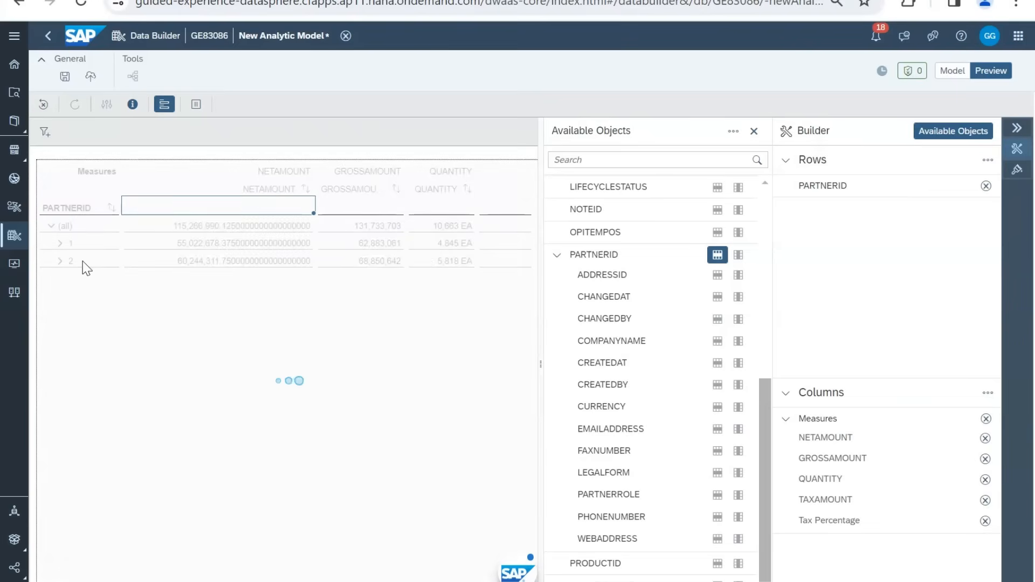